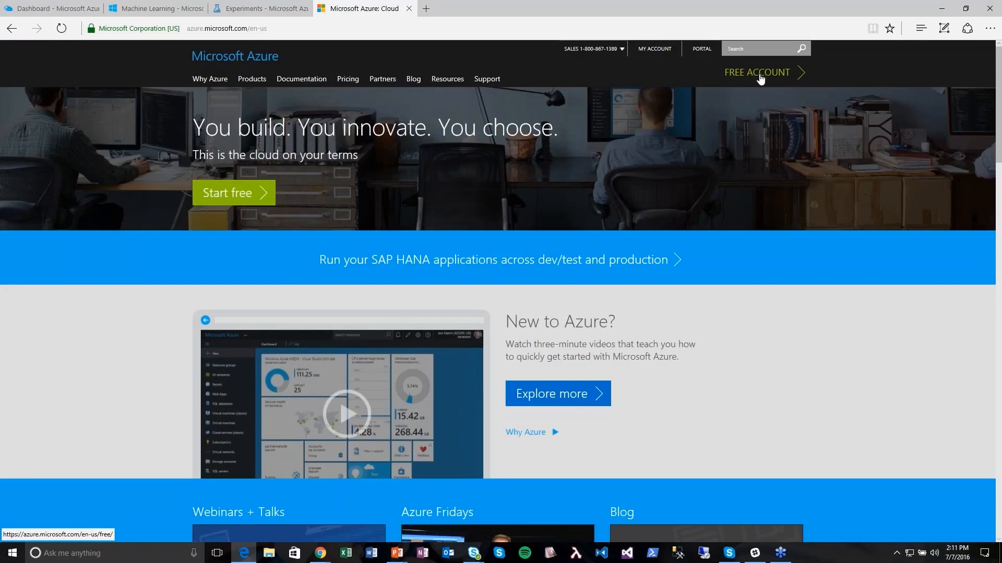
# - Open the Azure free account page offering $200 in starting credit
pyautogui.click(760, 78)
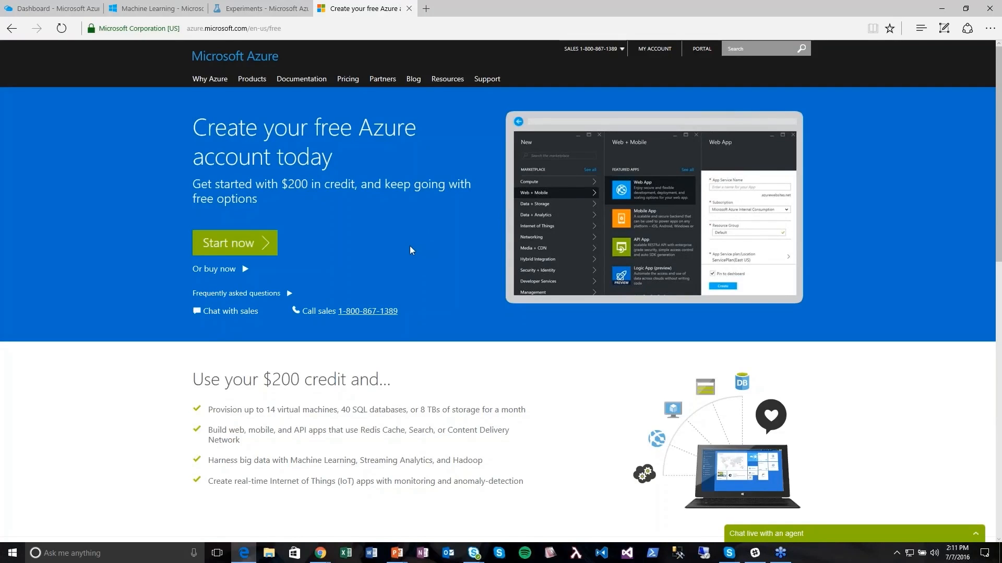
# - Open the Visual Studio subscriber monthly credit offer from the free account page
pyautogui.scroll(-6, 410, 274)
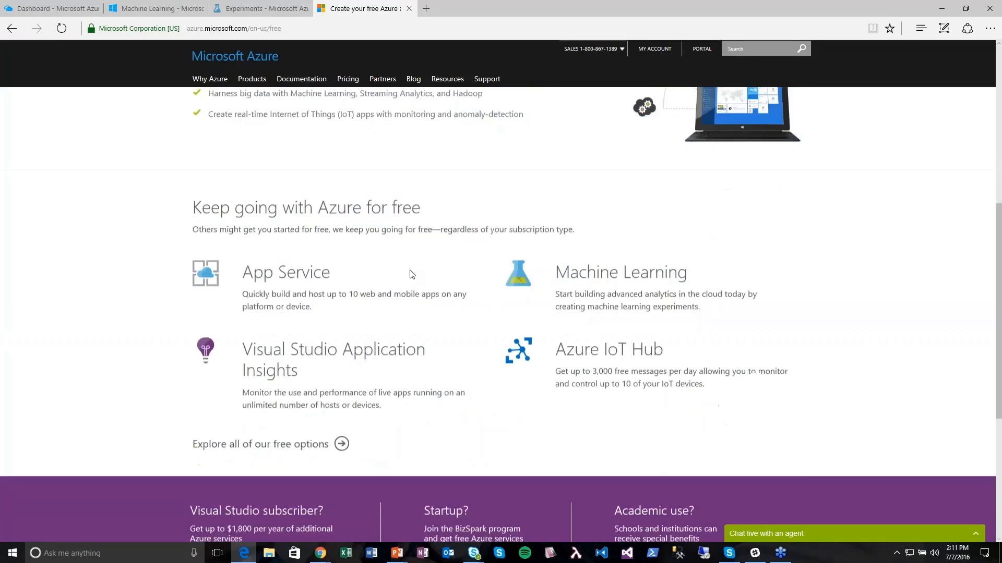
pyautogui.scroll(-4, 411, 273)
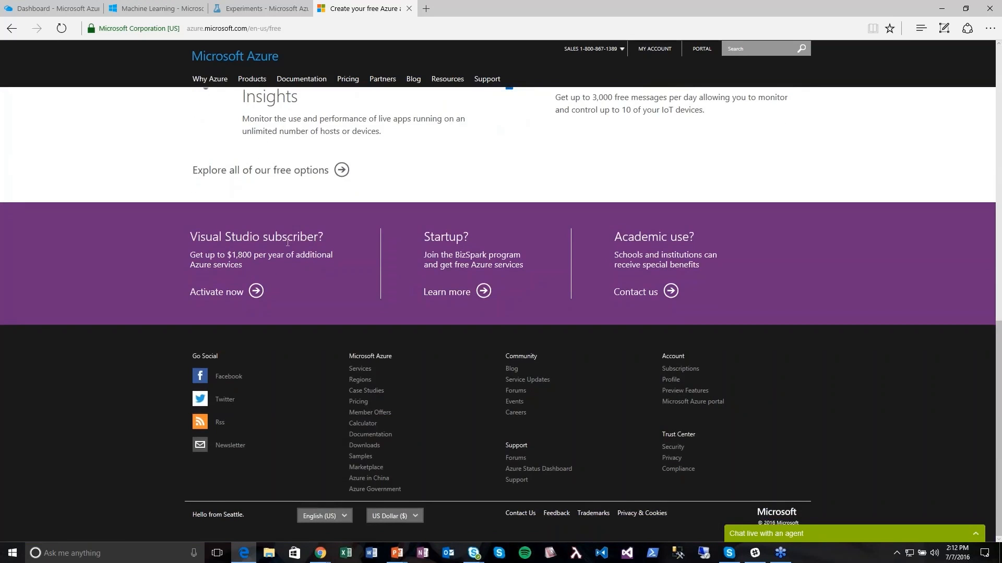
pyautogui.click(233, 296)
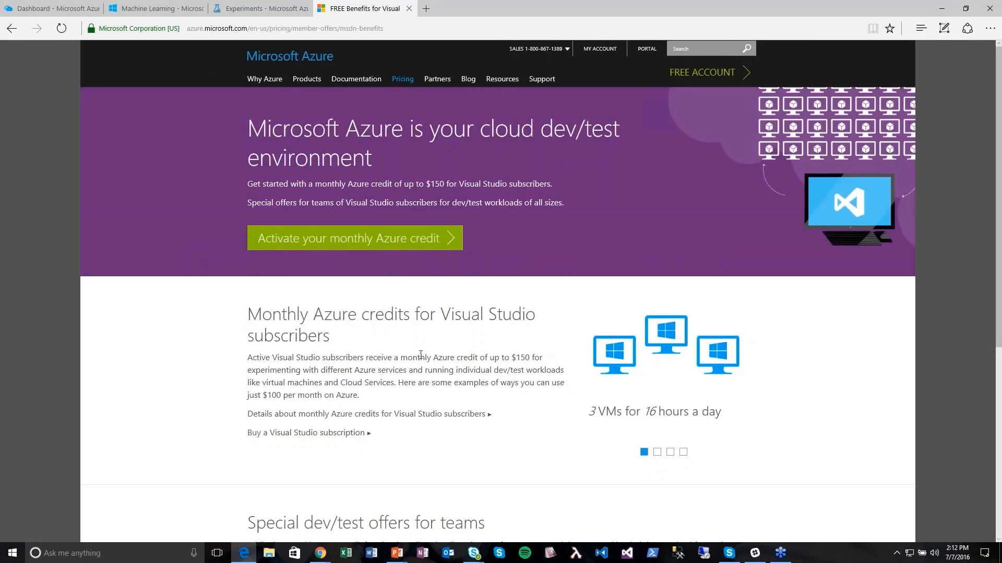
# - Review the up to $150 monthly credit page and return to the Azure portal dashboard
pyautogui.scroll(-1, 436, 221)
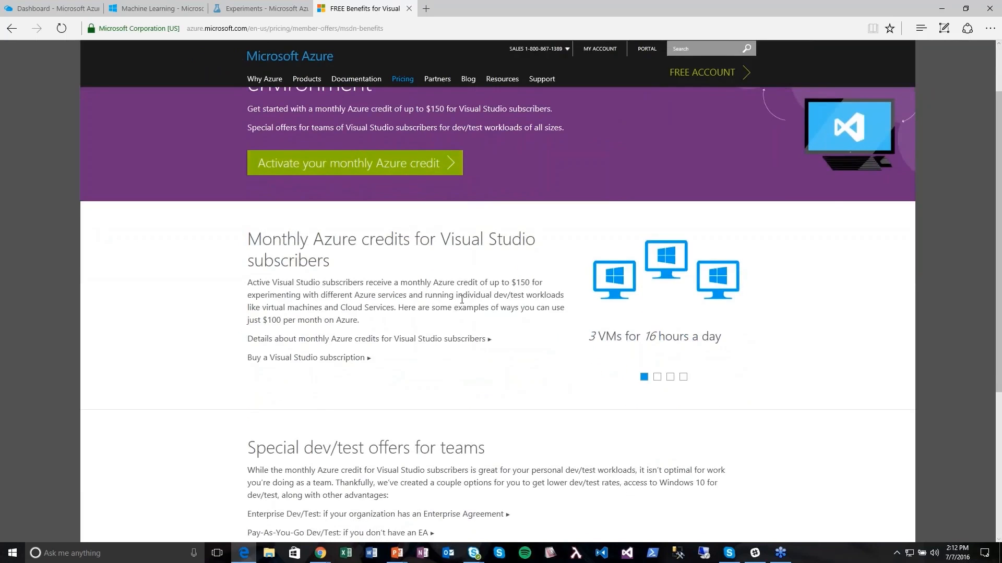
pyautogui.scroll(1, 465, 302)
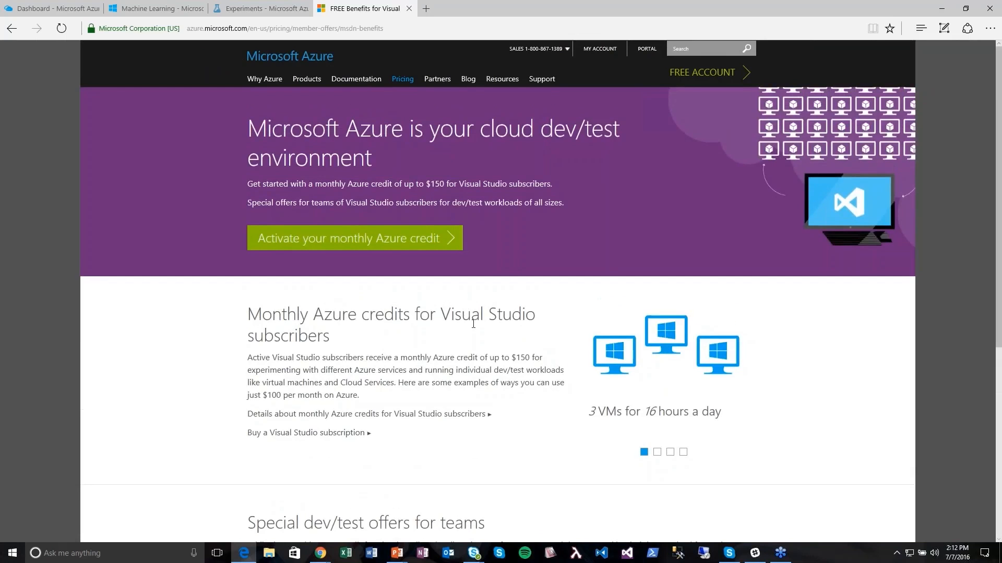
pyautogui.click(52, 8)
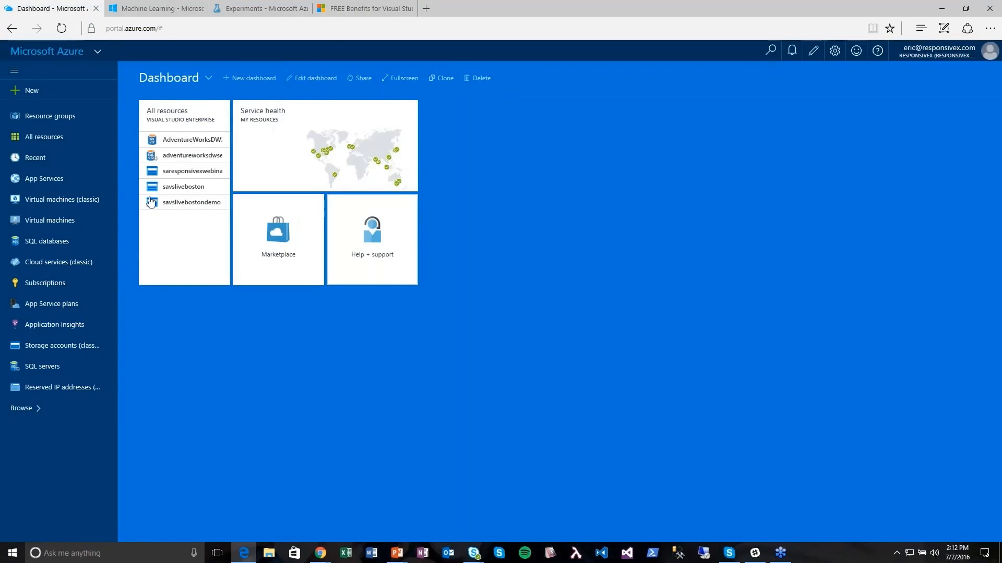
# - From All resources, filter the services list by 'machine' to find Machine learning workspaces
pyautogui.click(58, 143)
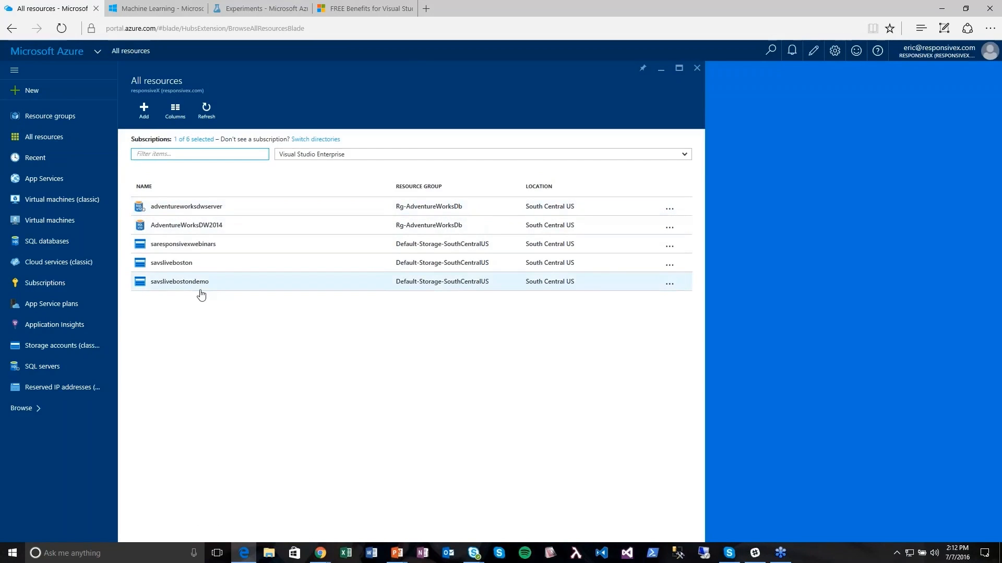
pyautogui.click(39, 415)
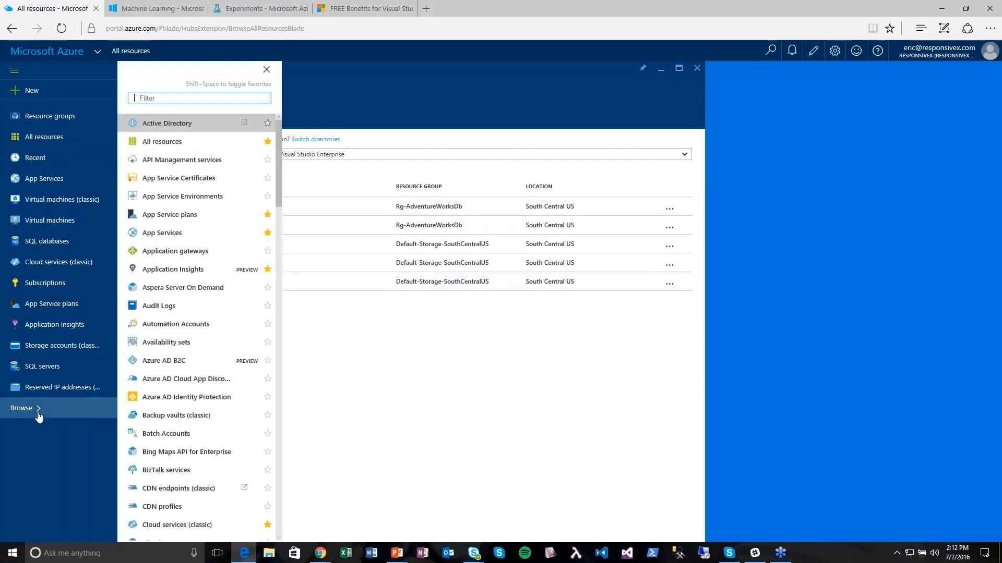
pyautogui.write('machine lear')
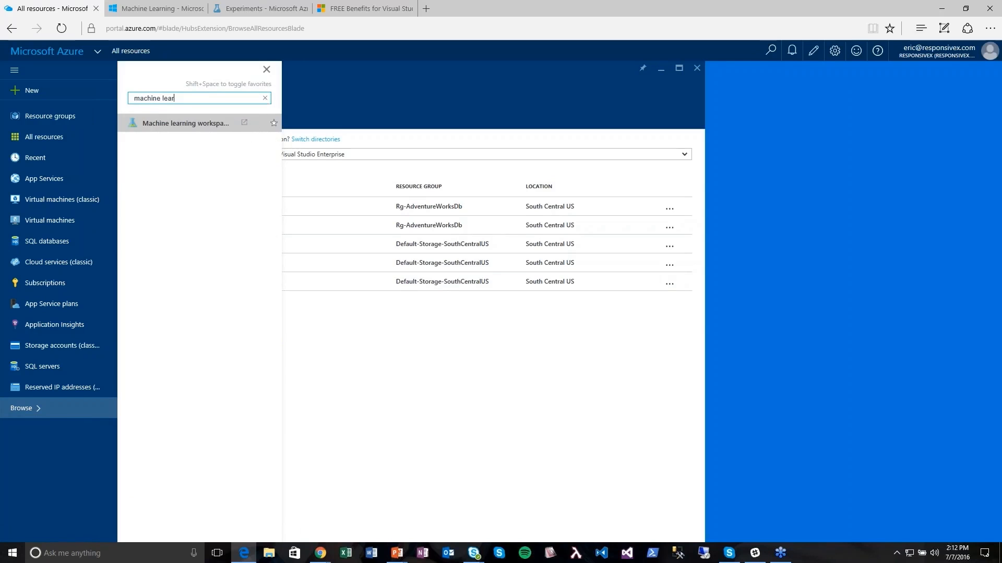
pyautogui.click(265, 98)
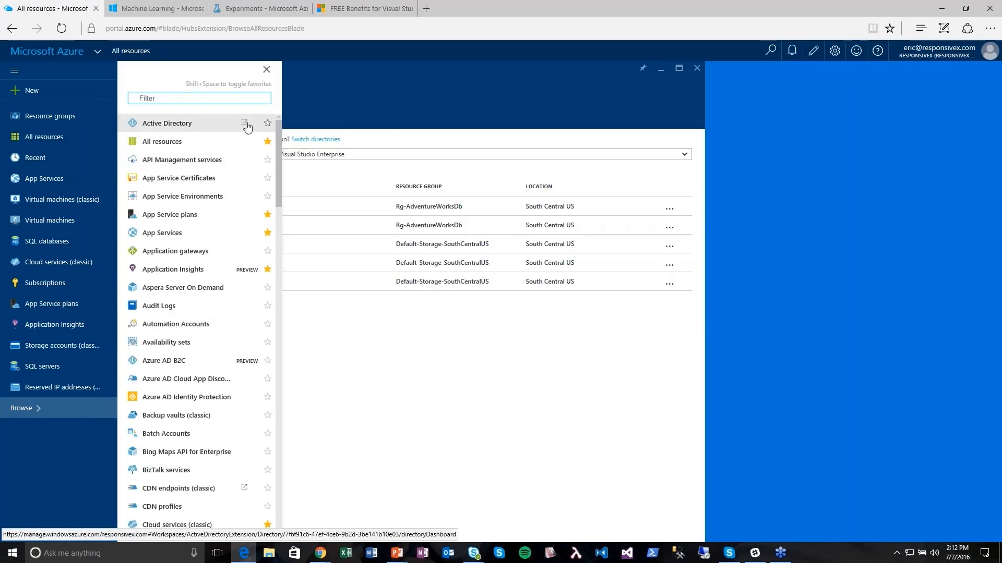
pyautogui.scroll(-5, 245, 313)
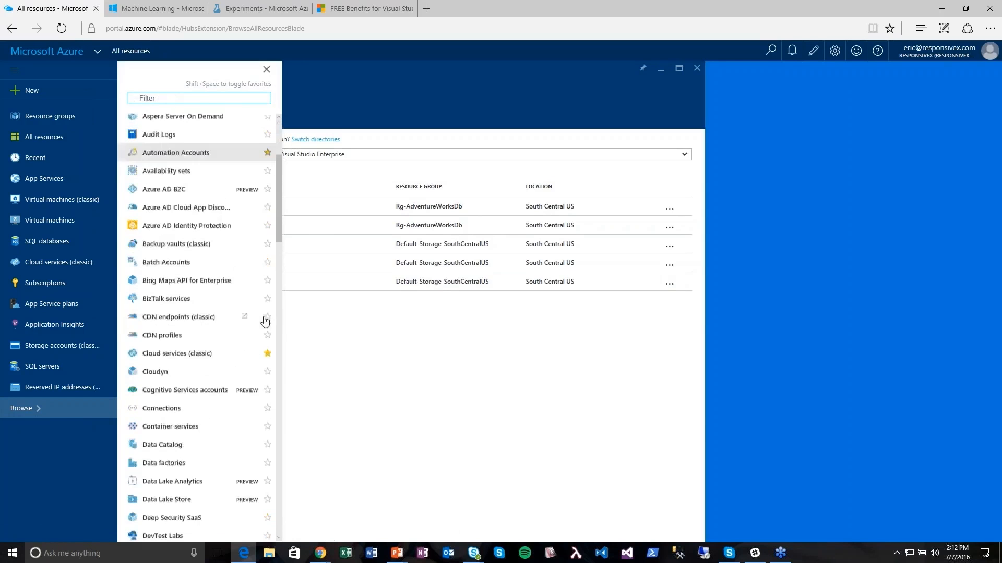
pyautogui.scroll(-4, 237, 308)
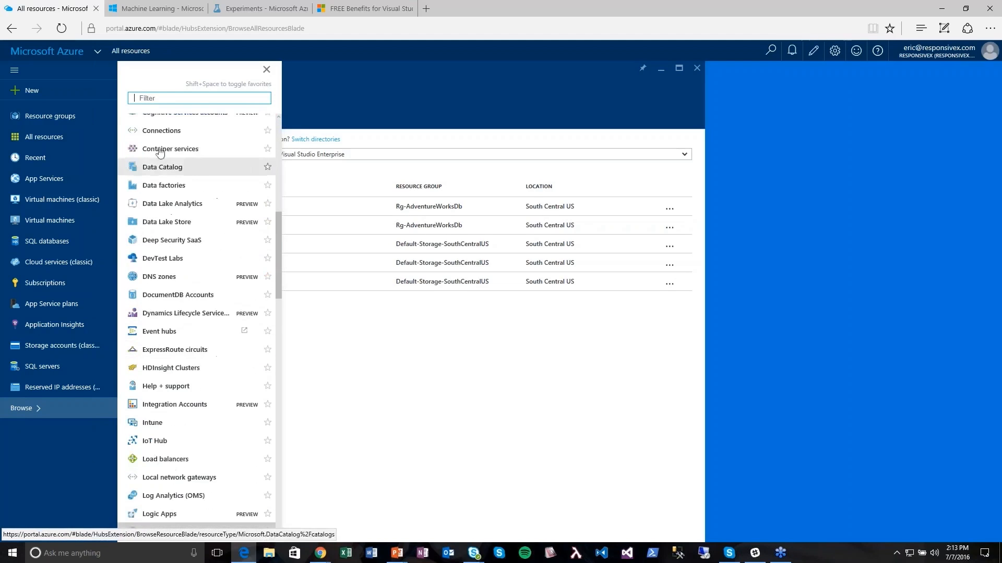
pyautogui.write('machine')
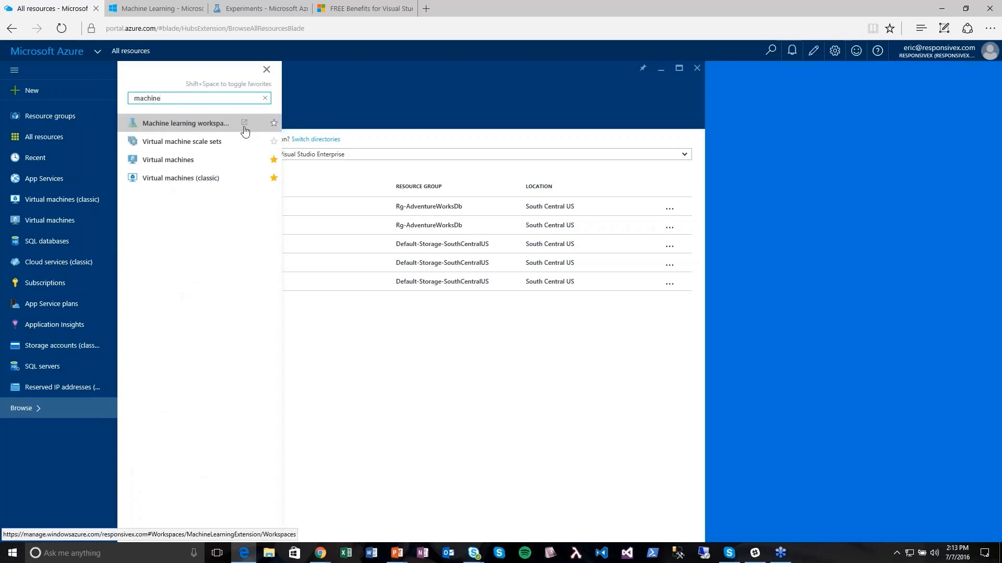
# - Open Machine learning workspaces in the classic portal and view the workspace's Quick Start page
pyautogui.click(211, 127)
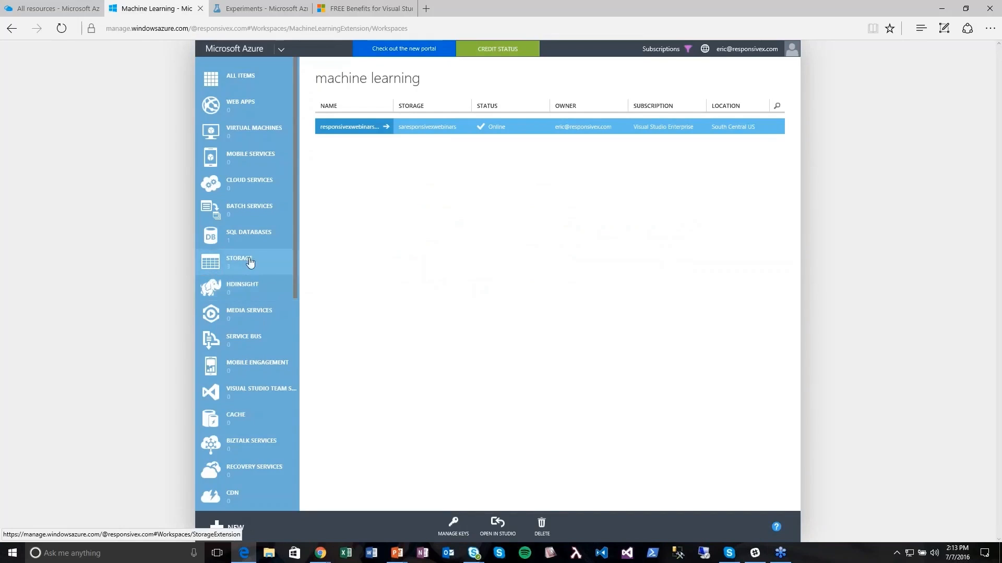
pyautogui.scroll(-7, 250, 264)
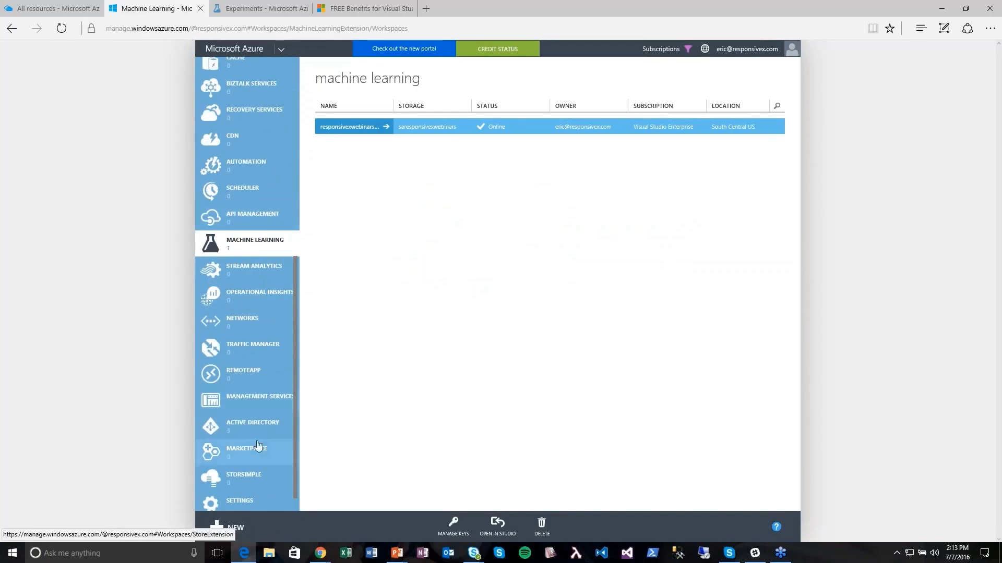
pyautogui.scroll(7, 275, 465)
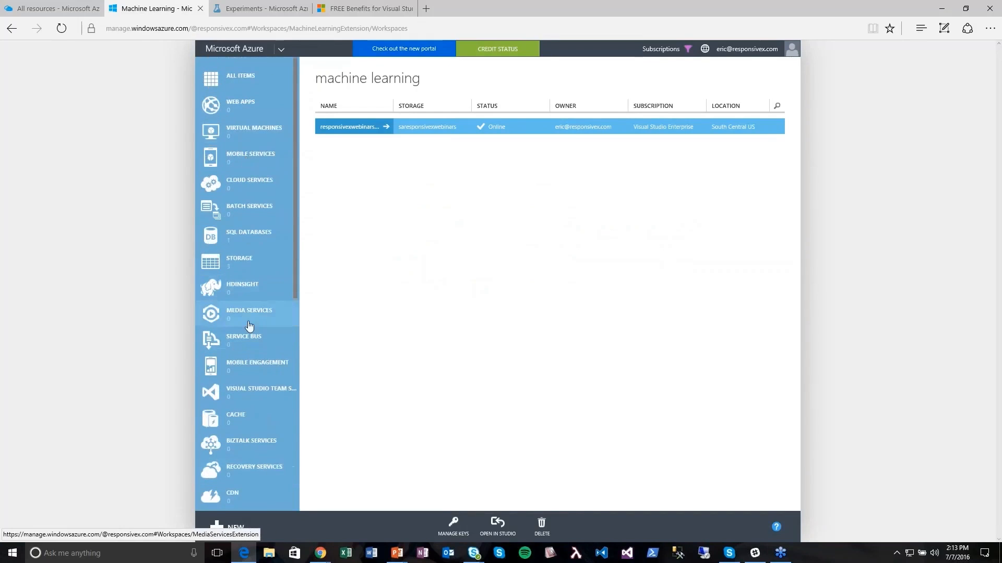
pyautogui.scroll(-7, 248, 329)
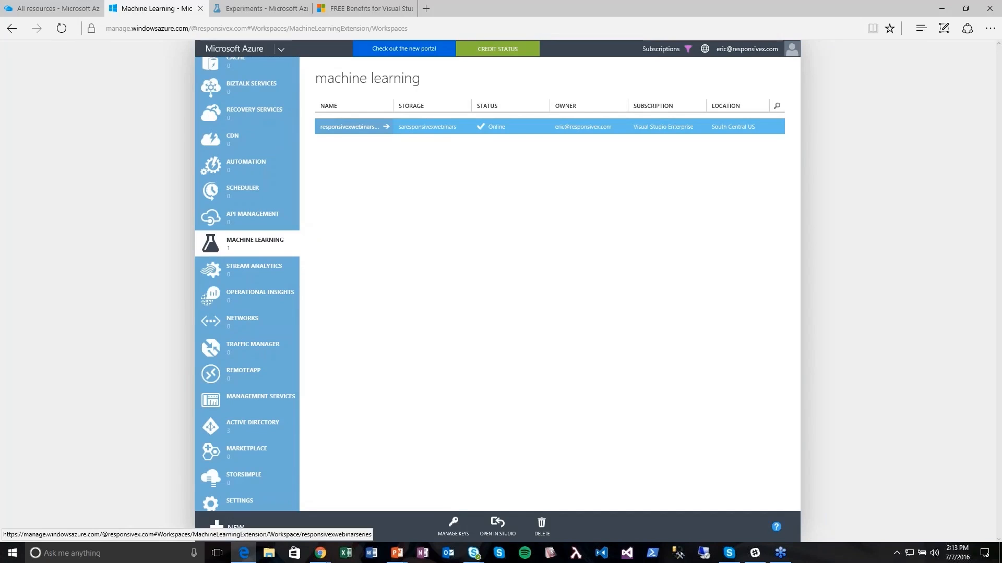
pyautogui.click(349, 126)
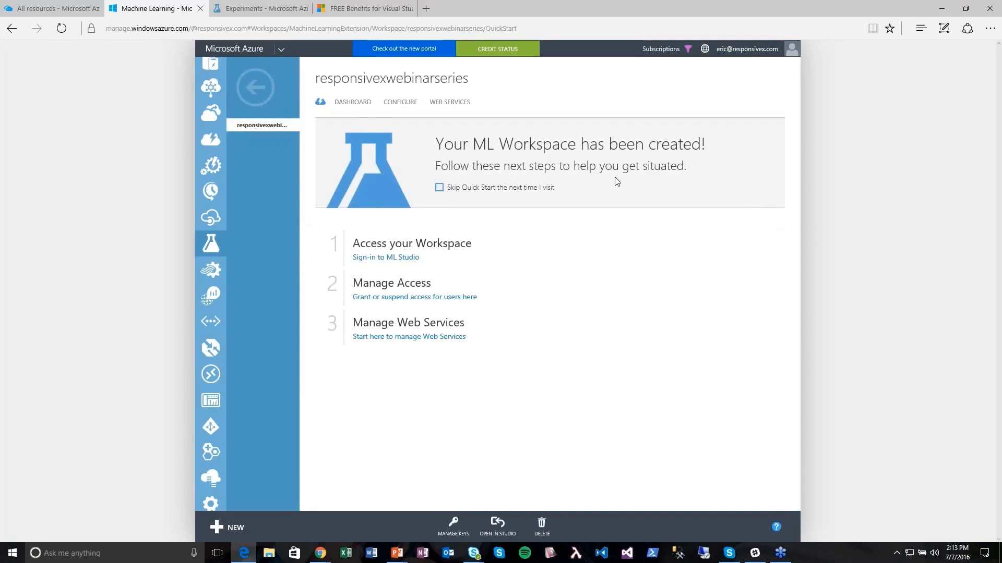
# - View the workspace's CONFIGURE and DASHBOARD tabs, then switch to the Studio experiments list
pyautogui.click(400, 102)
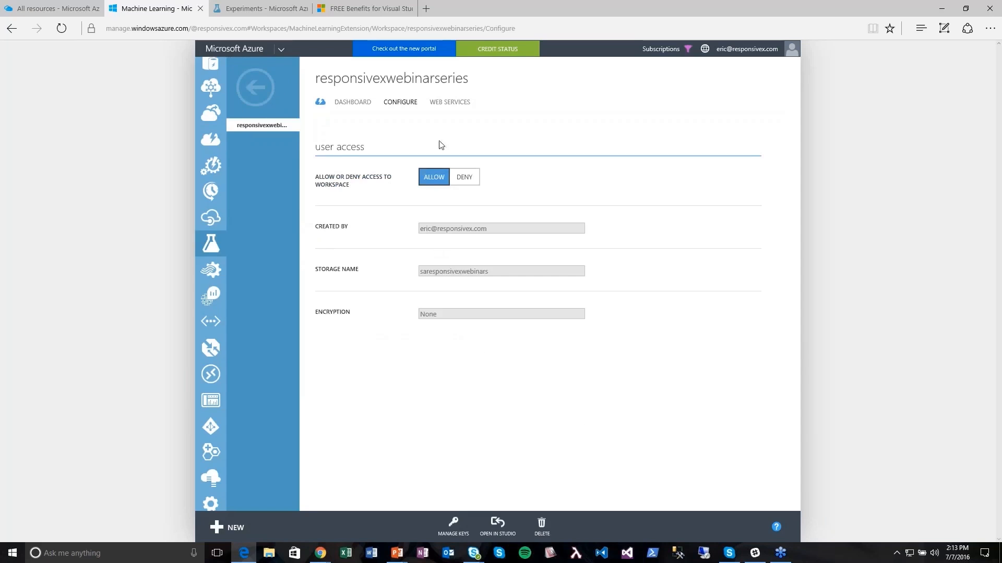
pyautogui.click(353, 104)
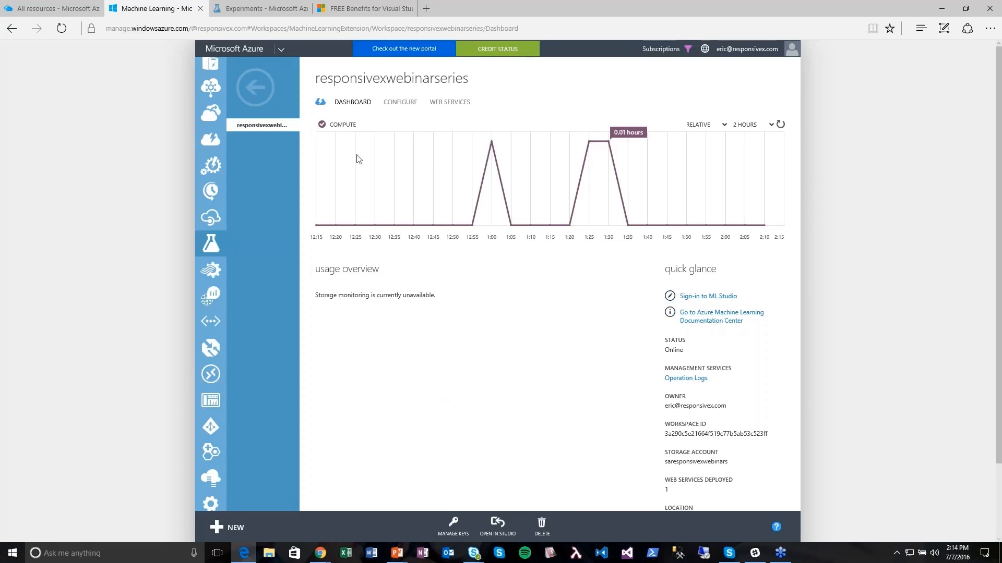
pyautogui.click(254, 5)
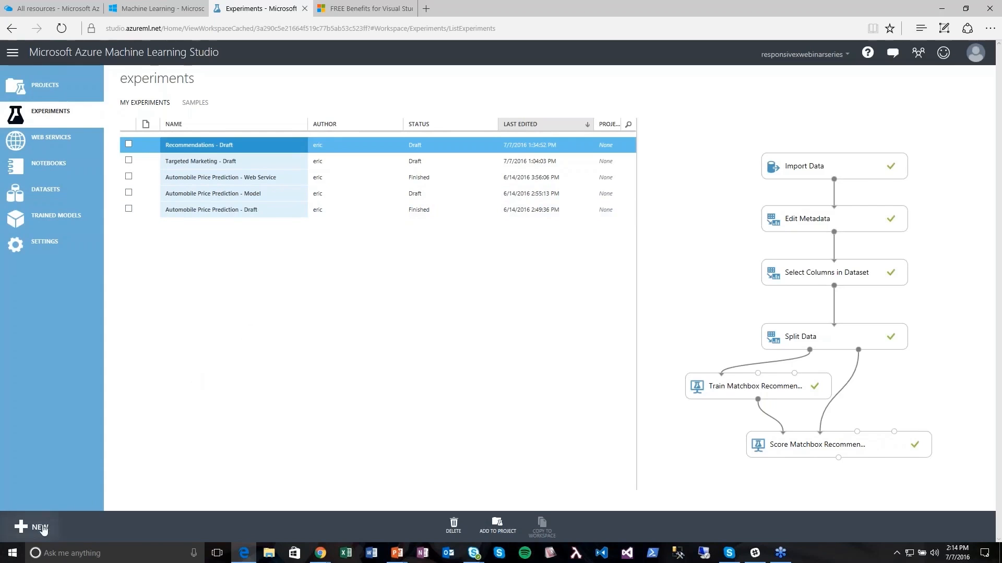
# - Browse the sample datasets (Movie Ratings, Restaurant ratings, Bike Rental UCI) and open a new browser tab
pyautogui.click(45, 192)
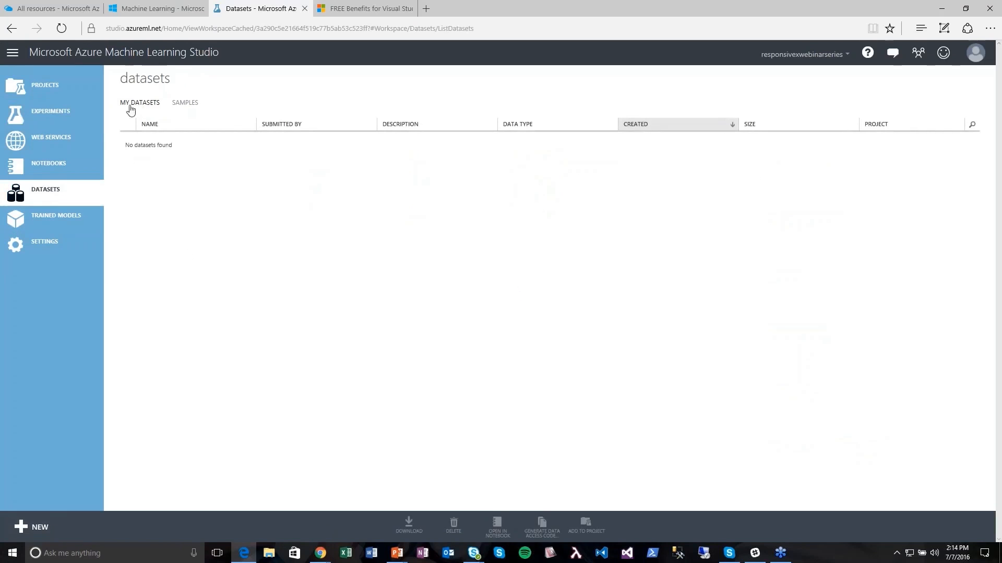
pyautogui.click(191, 103)
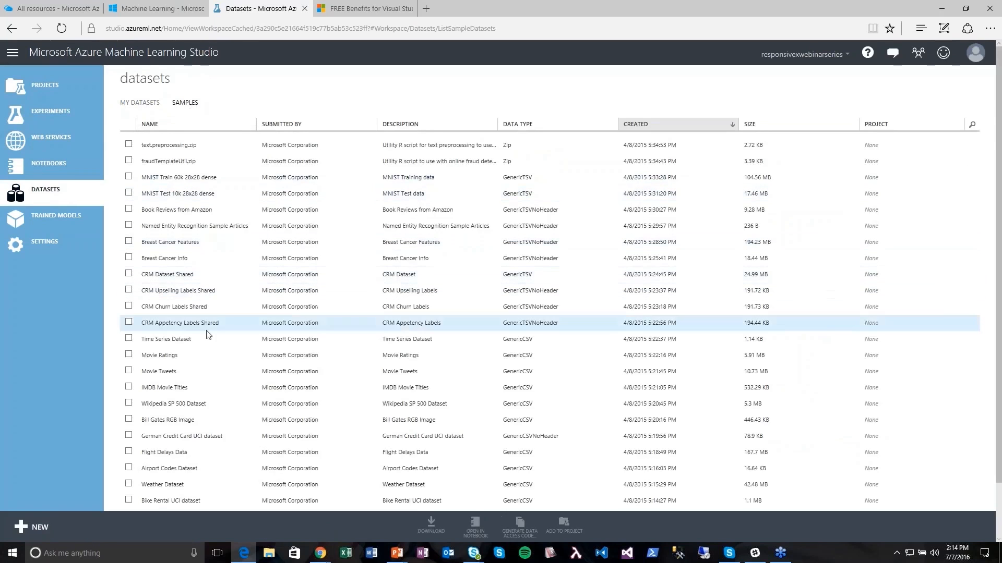
pyautogui.scroll(-2, 206, 439)
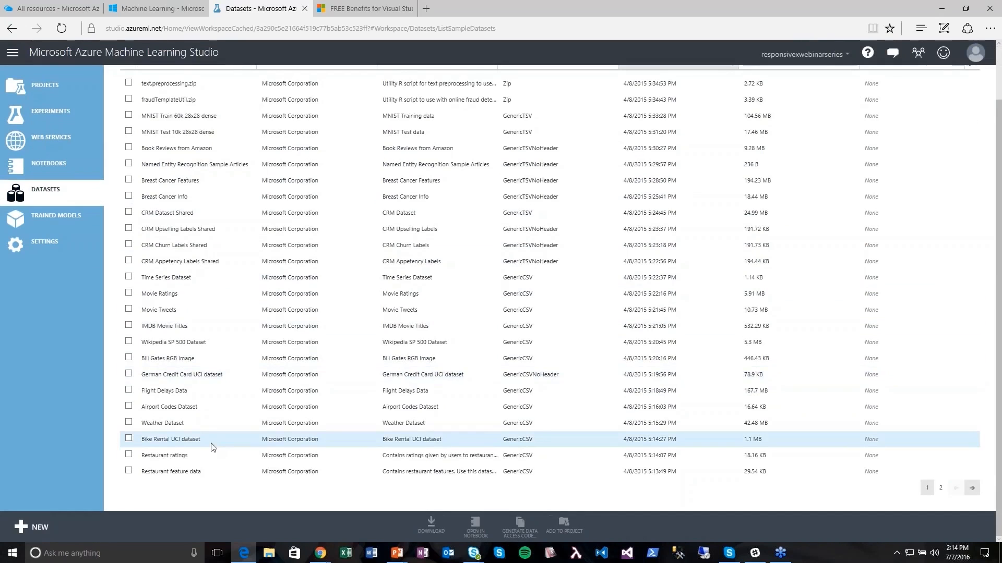
pyautogui.scroll(3, 211, 447)
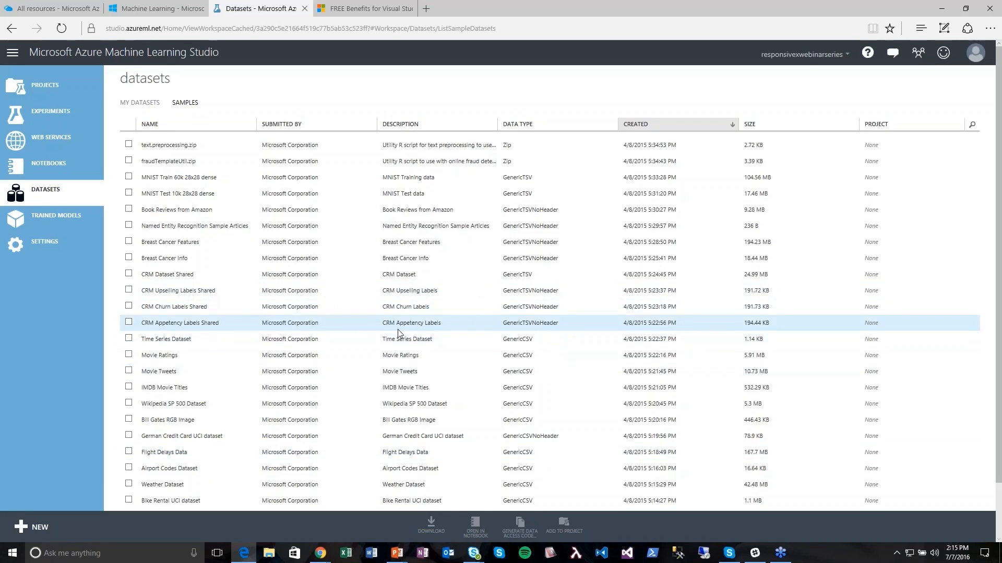
pyautogui.click(426, 10)
# - Search Bing for 'uci machine learning', open the UCI Repository site, then return to the datasets tab
pyautogui.write('uci ')
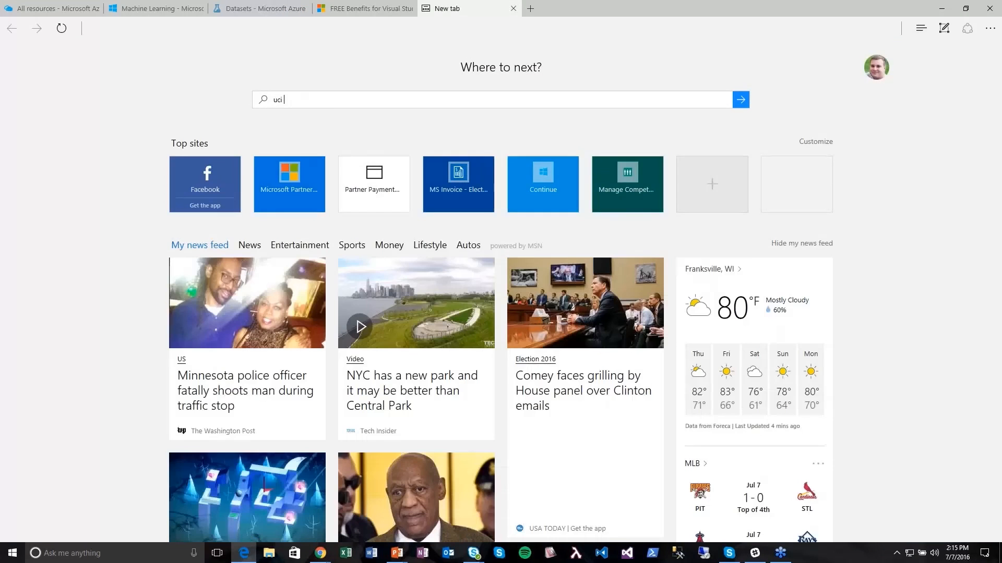
pyautogui.write('machine learning')
pyautogui.press('Return')
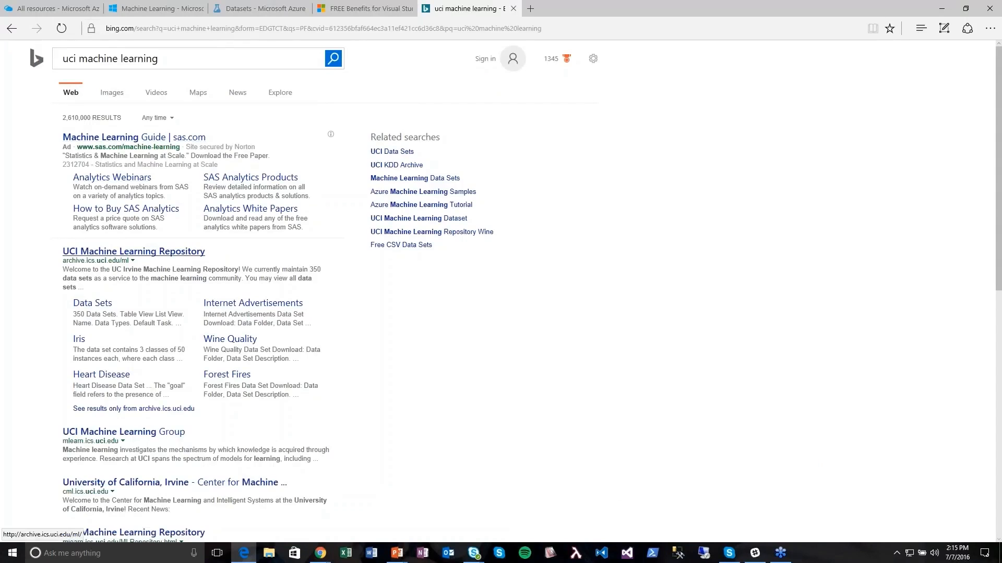
pyautogui.click(133, 251)
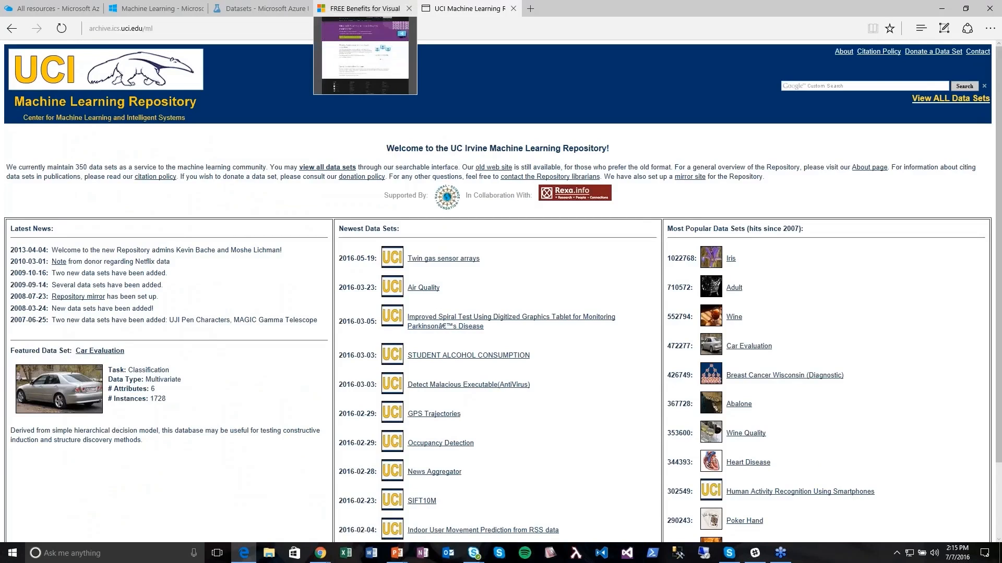
pyautogui.click(249, 7)
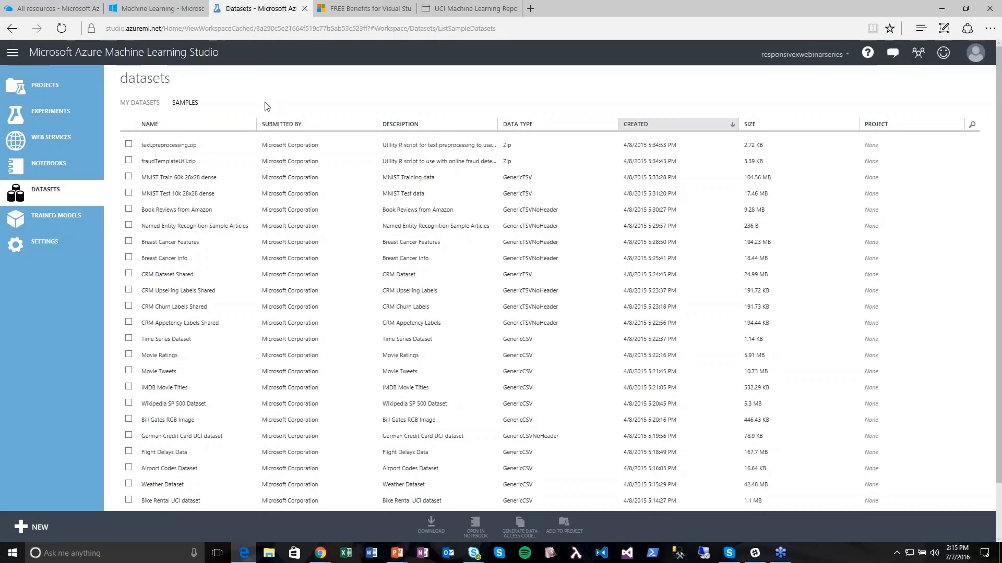
# - Go to Experiments and browse the + NEW template gallery headed by Microsoft Samples
pyautogui.click(65, 114)
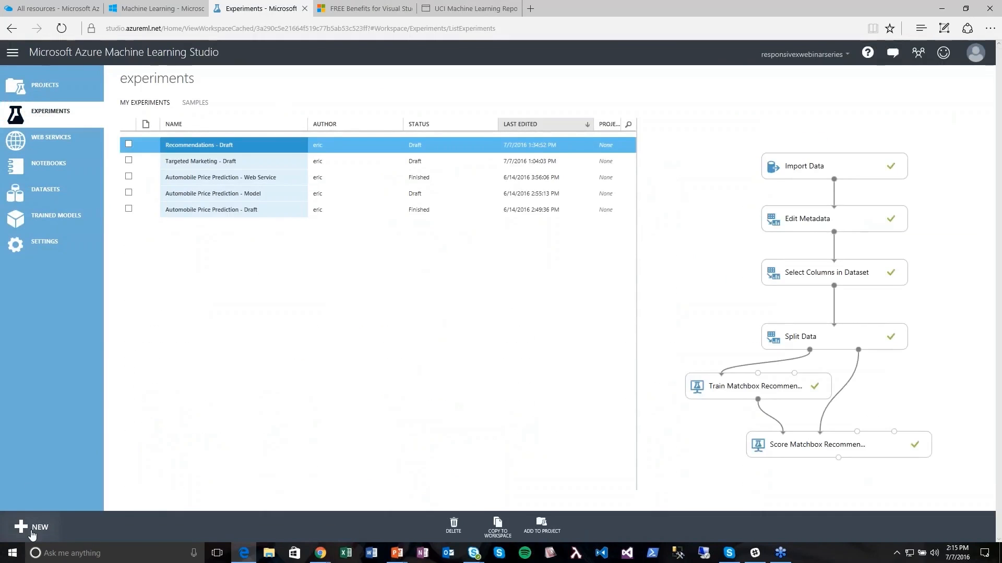
pyautogui.click(31, 531)
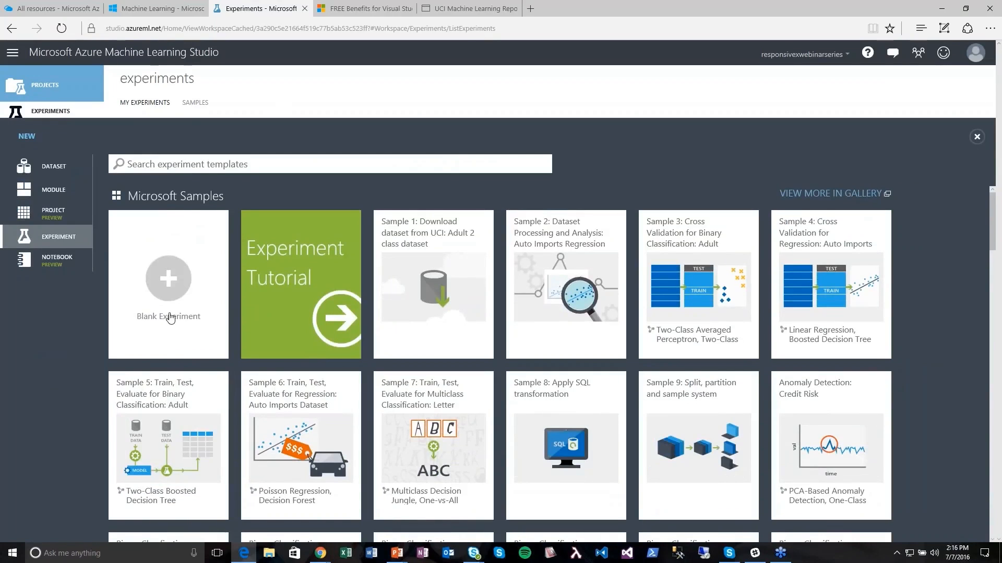
pyautogui.scroll(-4, 808, 449)
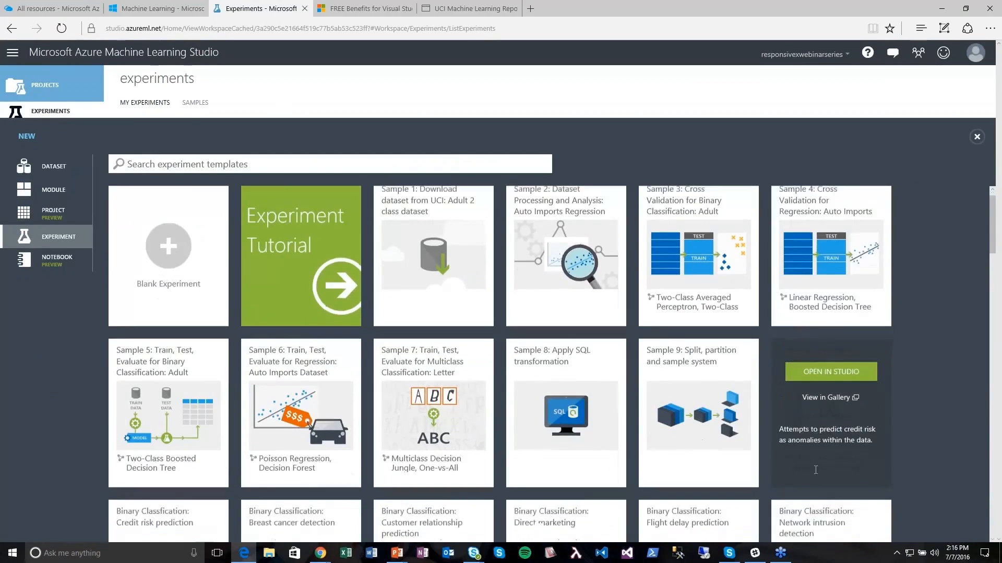
pyautogui.scroll(-9, 806, 448)
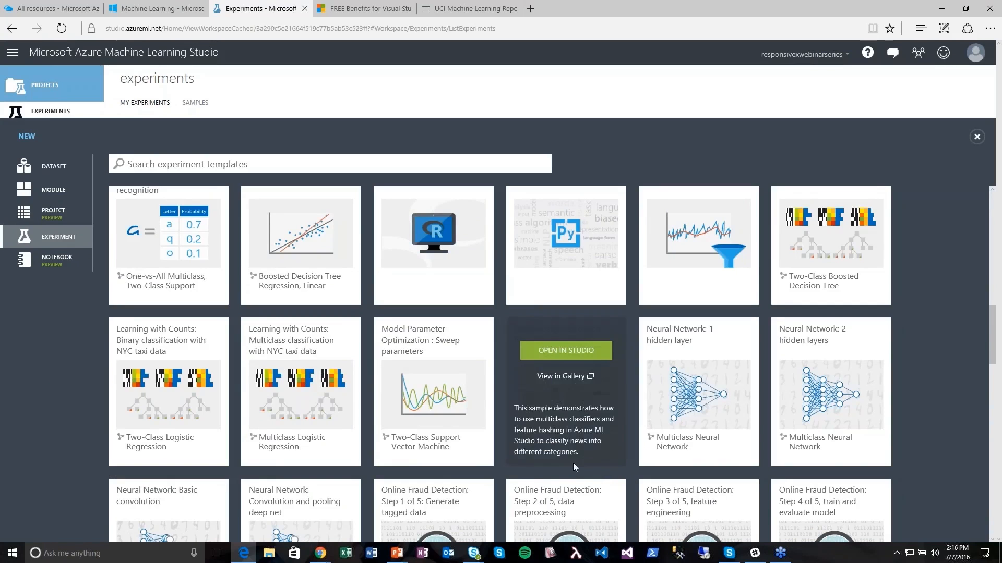
pyautogui.scroll(-5, 569, 362)
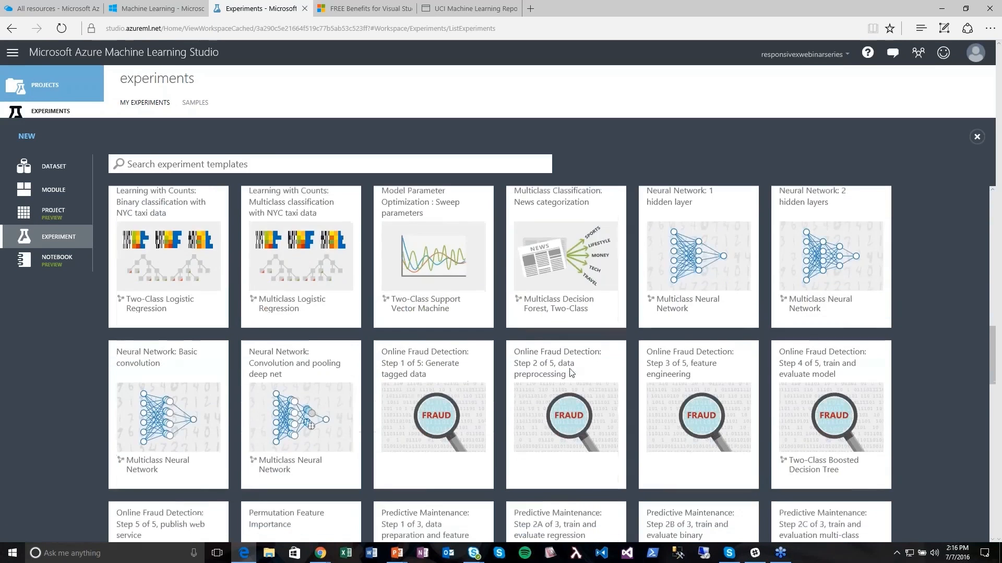
pyautogui.scroll(-5, 569, 371)
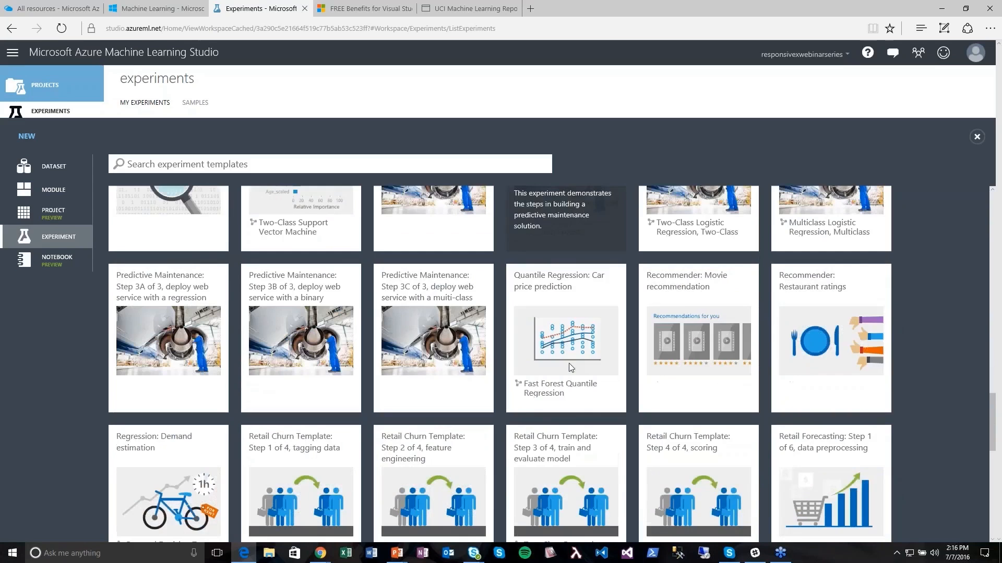
pyautogui.moveTo(569, 363)
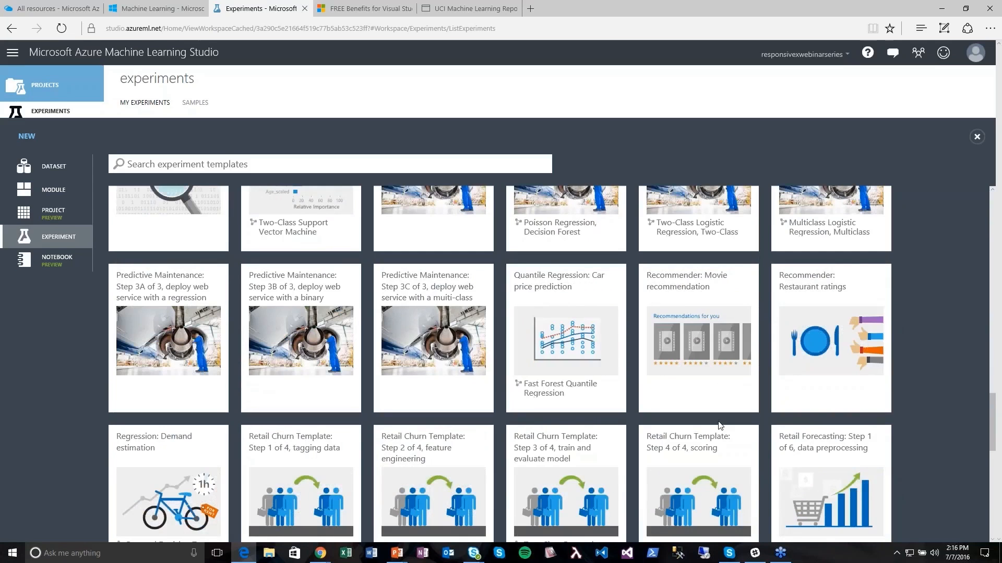
pyautogui.moveTo(480, 364)
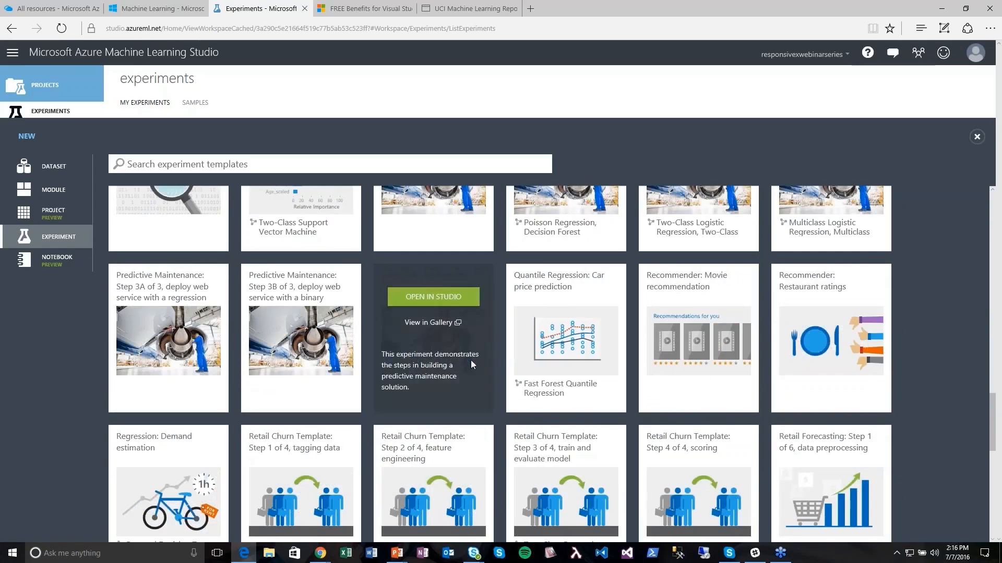
pyautogui.scroll(10, 486, 362)
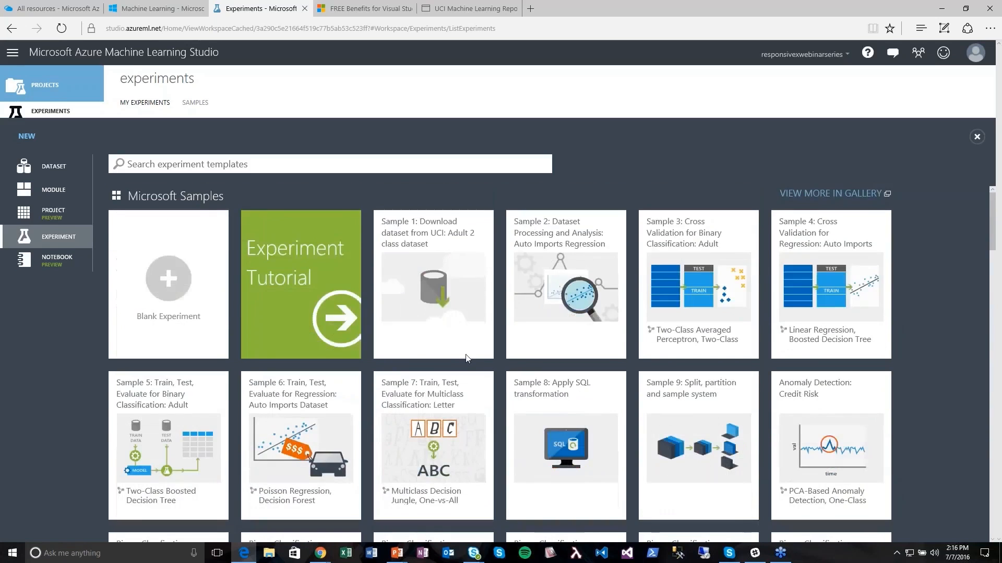
pyautogui.moveTo(806, 313)
# - Create a blank experiment titled 'Webinar Auto Price Prediction - Draft' and save it
pyautogui.click(162, 288)
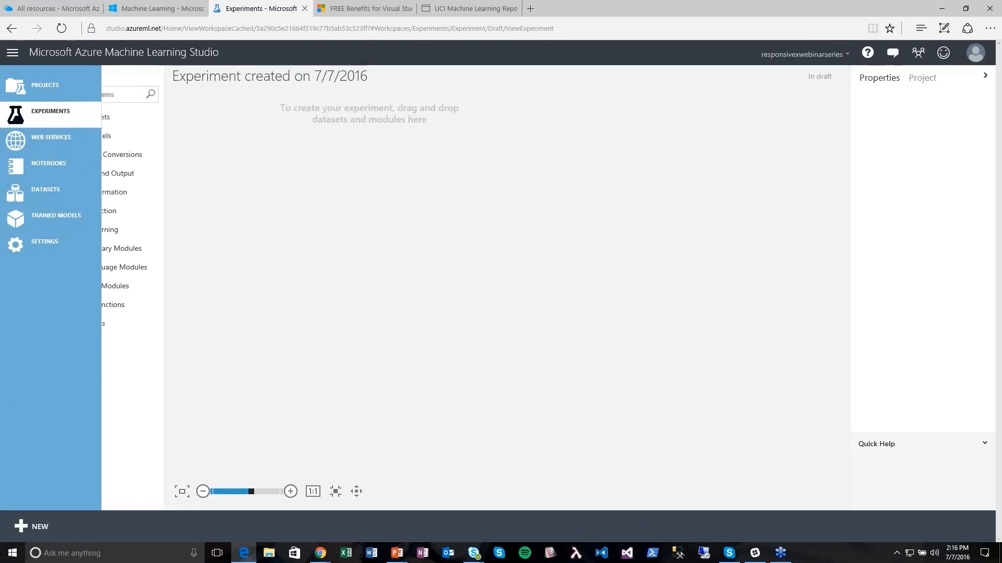
pyautogui.press('Home')
pyautogui.hotkey('shift', 'End')
pyautogui.write('Webinar Auto Price Prediction - Draft')
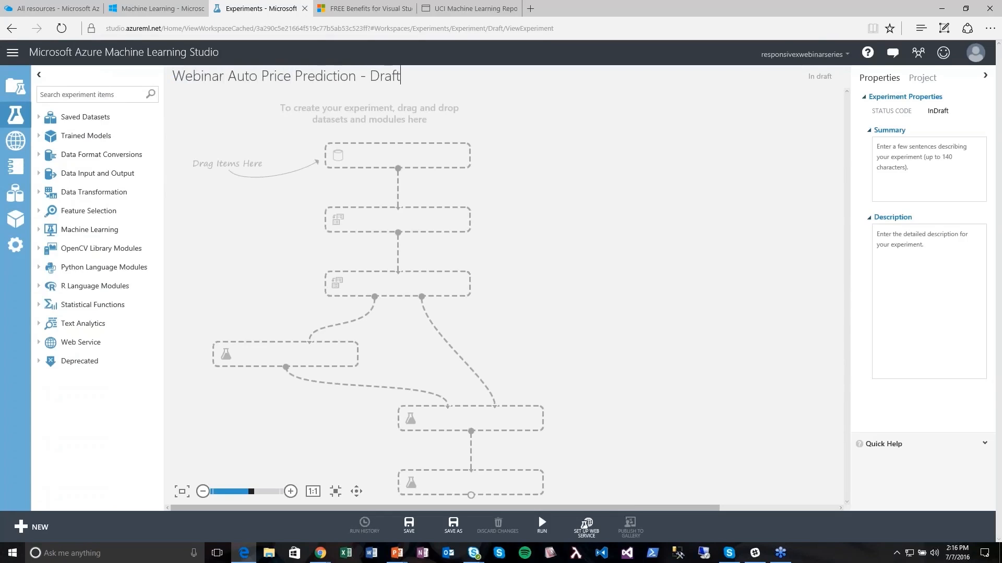
pyautogui.click(409, 525)
# - Drag Automobile price data (Raw) from Saved Datasets > Samples onto the canvas
pyautogui.click(38, 117)
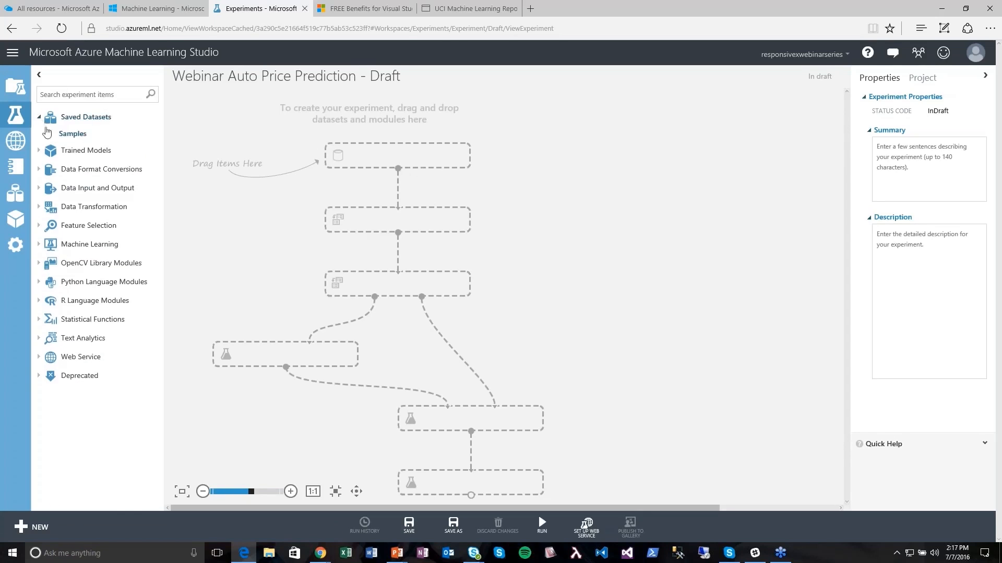
pyautogui.click(50, 135)
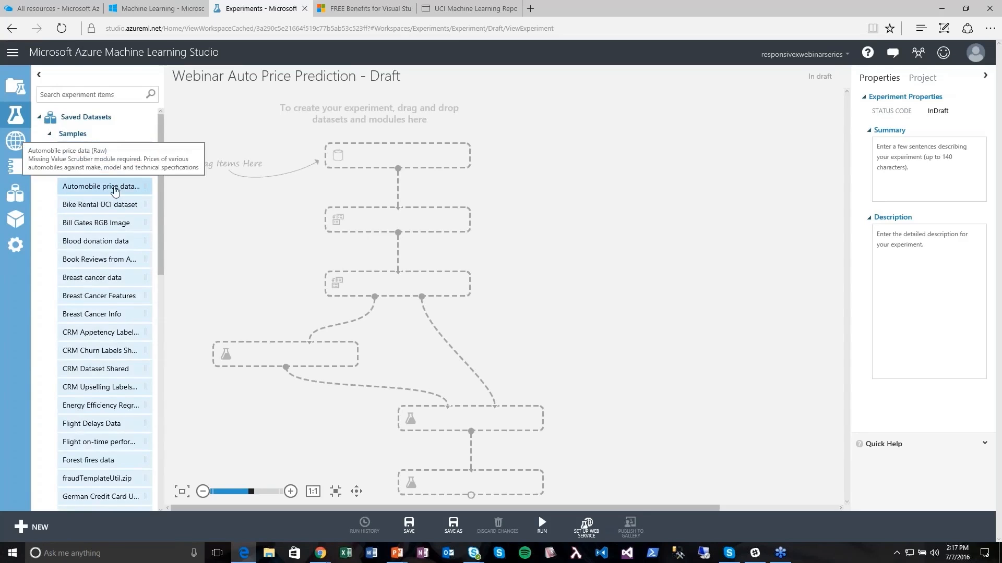
pyautogui.click(115, 188)
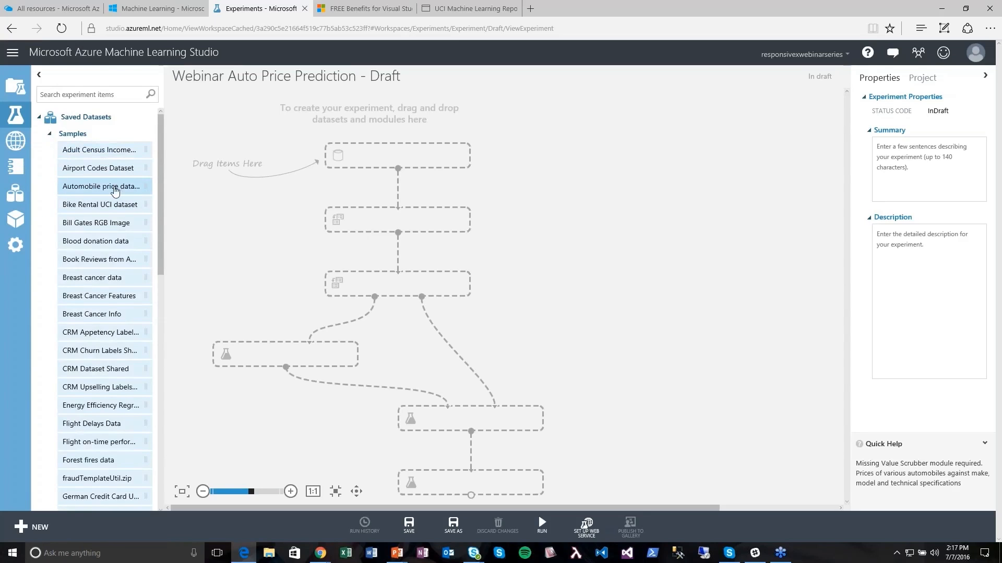
pyautogui.moveTo(114, 187); pyautogui.dragTo(399, 155)
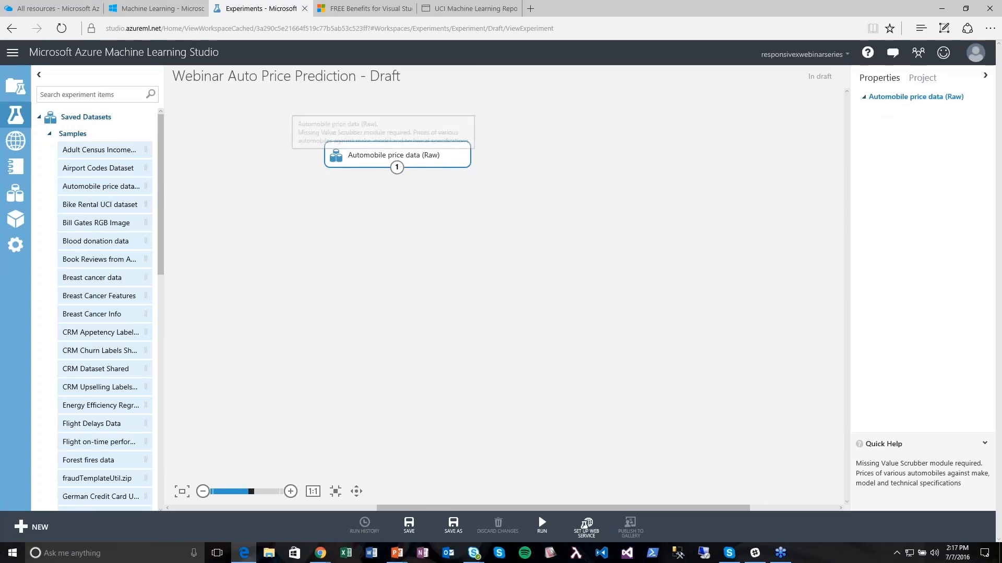
# - Collapse the dataset list, attempt to save the draft and dismiss the save error
pyautogui.click(50, 134)
pyautogui.click(39, 117)
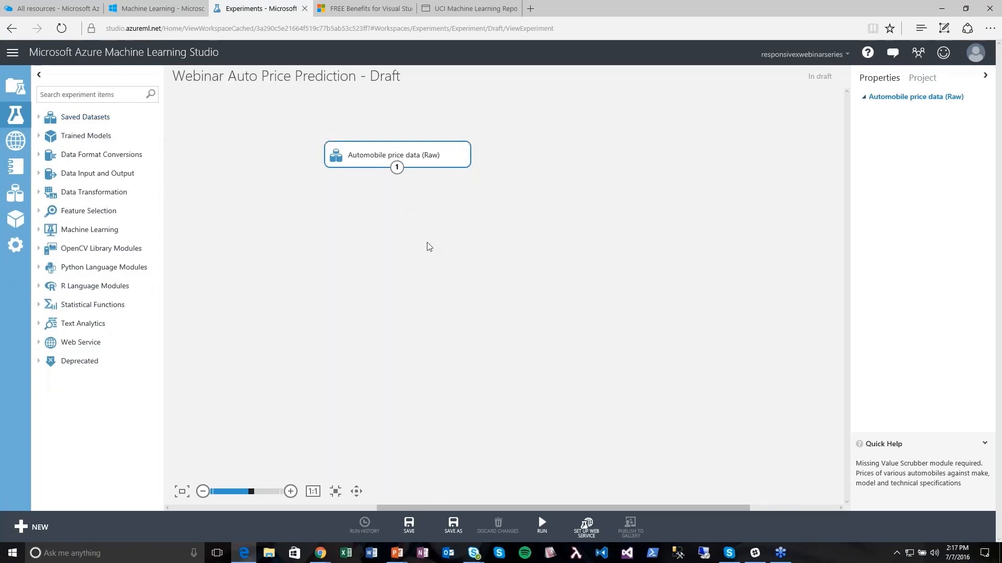
pyautogui.click(409, 525)
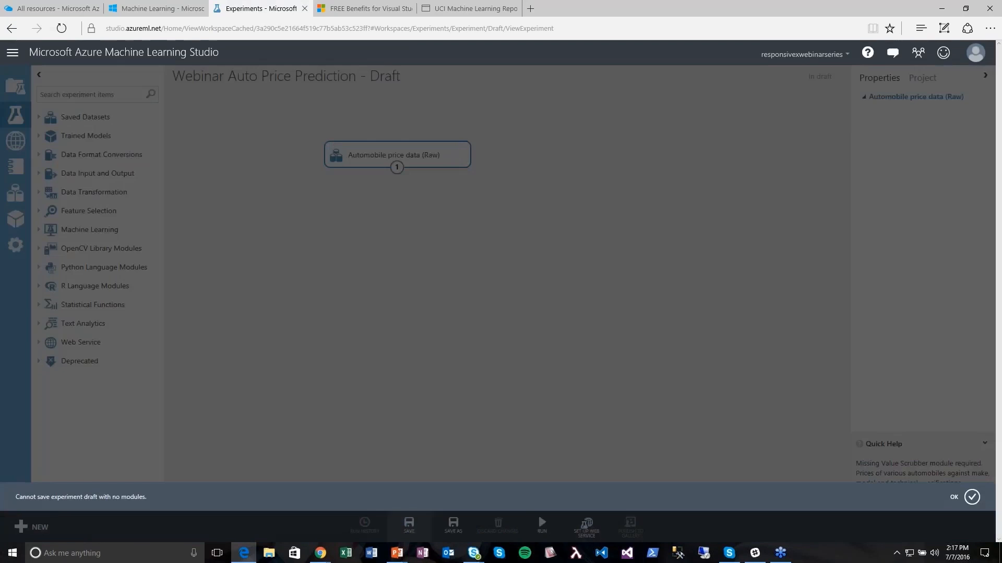
pyautogui.click(977, 501)
pyautogui.click(307, 266)
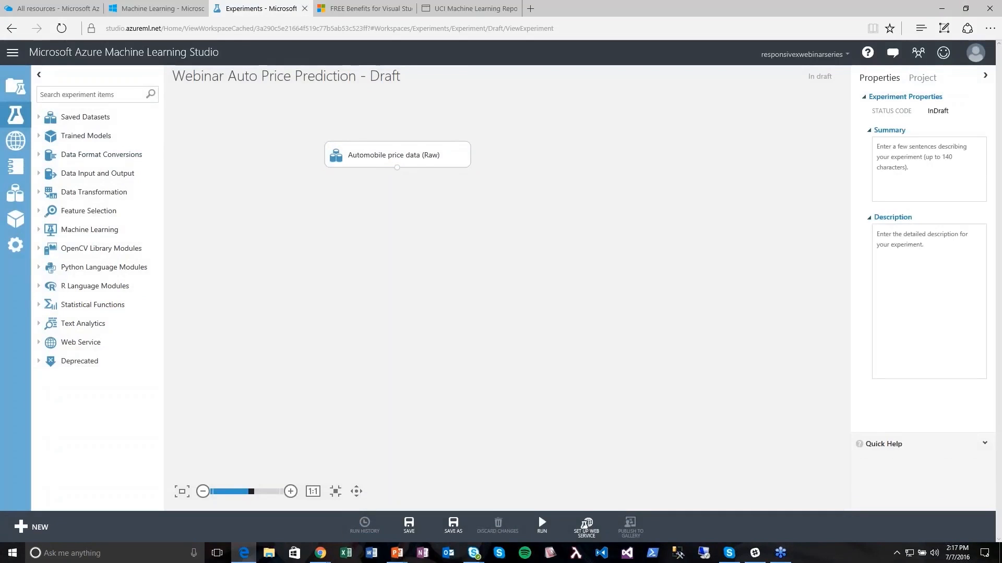
pyautogui.hotkey('alt', 'Tab')
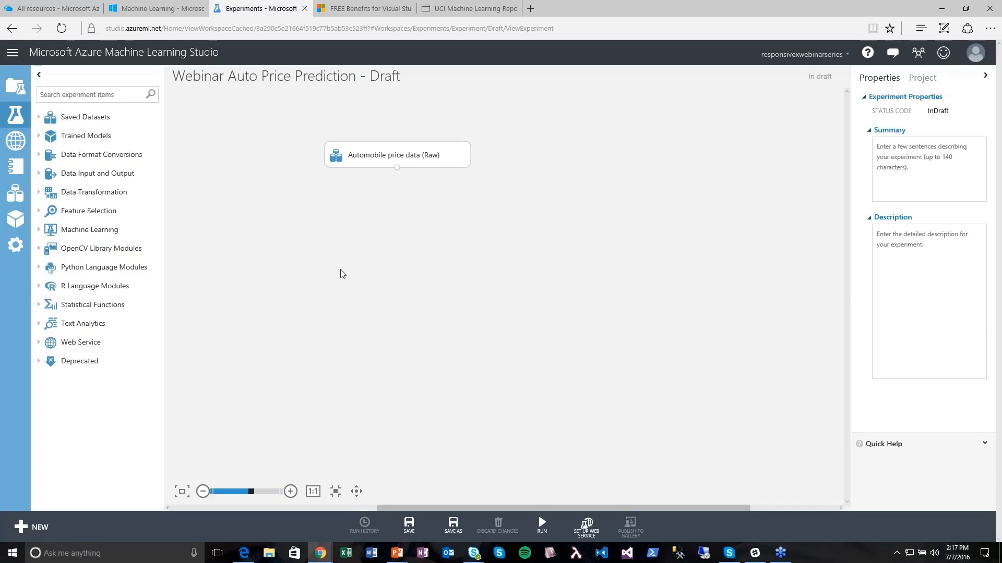
# - Add Select Columns in Dataset below the automobile data and visualize its 205 rows and 26 columns
pyautogui.click(120, 94)
pyautogui.write('project columns')
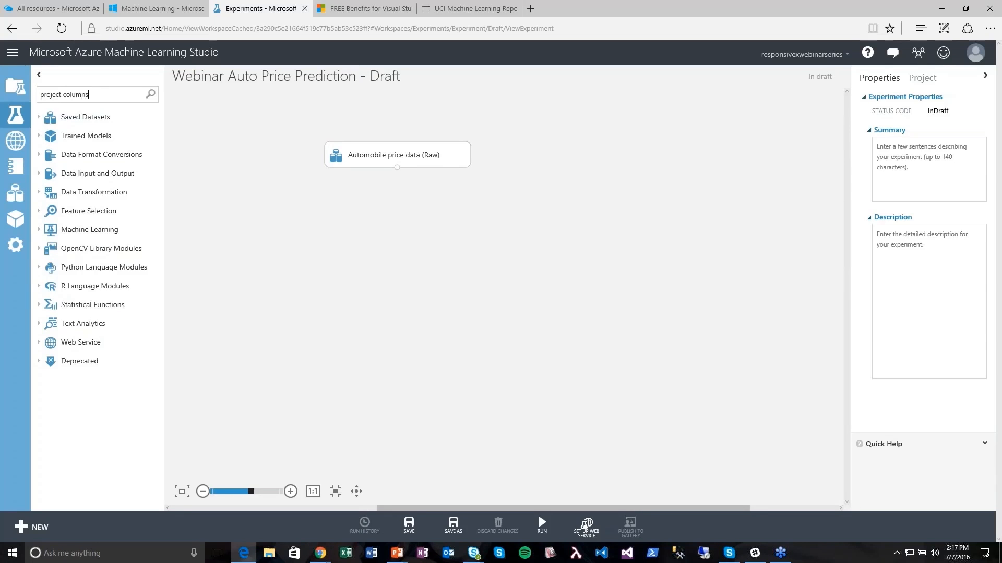
pyautogui.moveTo(104, 219); pyautogui.dragTo(397, 209)
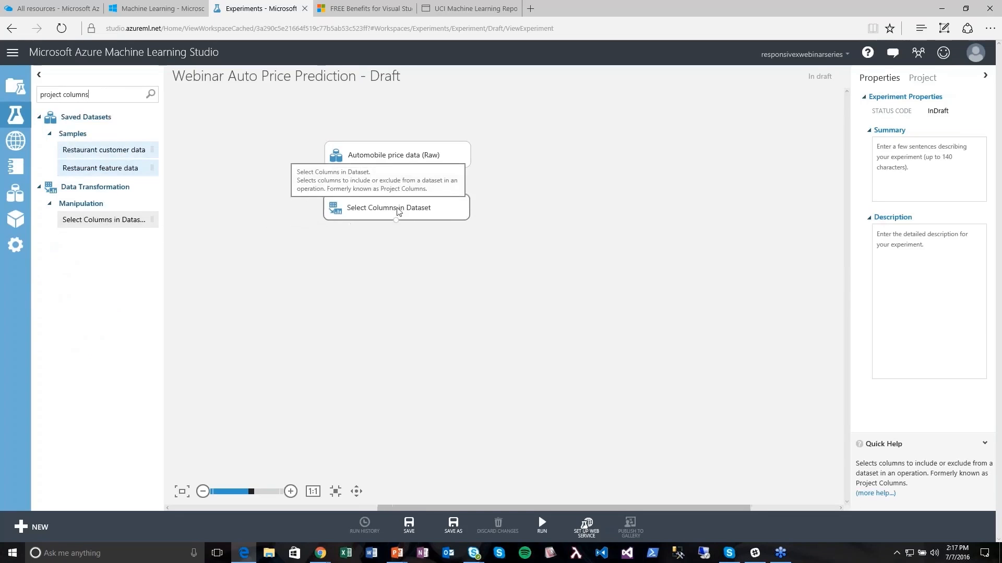
pyautogui.click(456, 264)
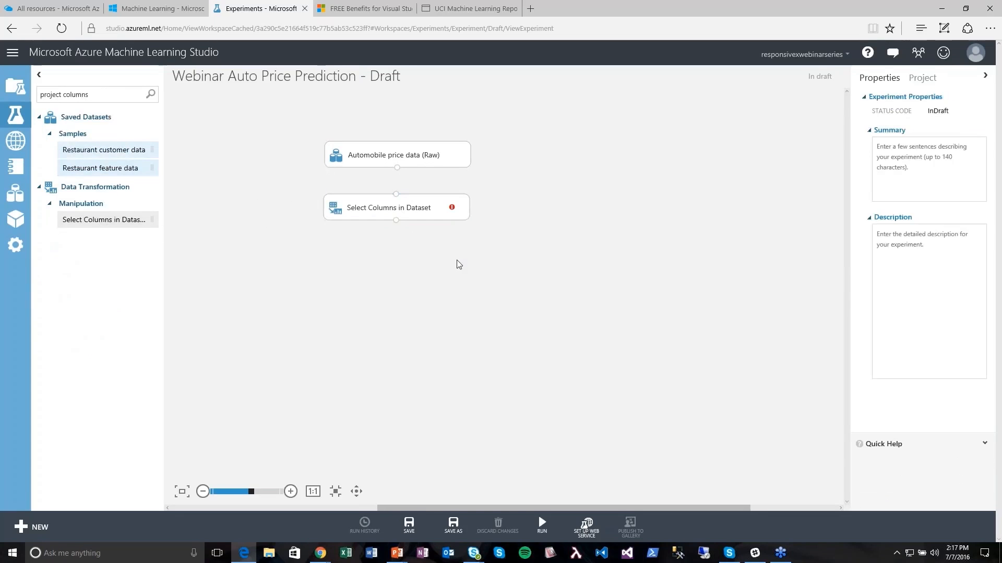
pyautogui.rightClick(398, 168)
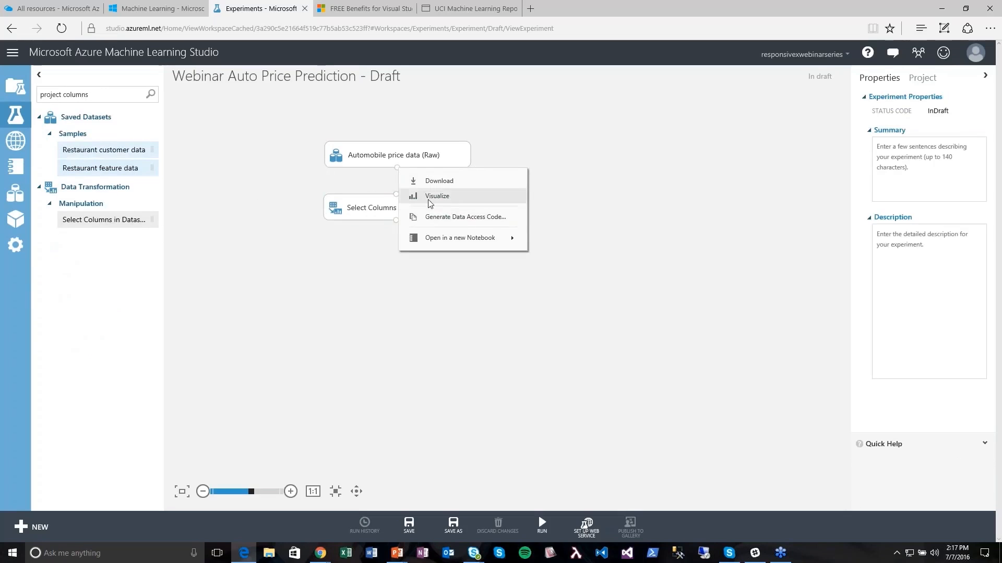
pyautogui.click(427, 197)
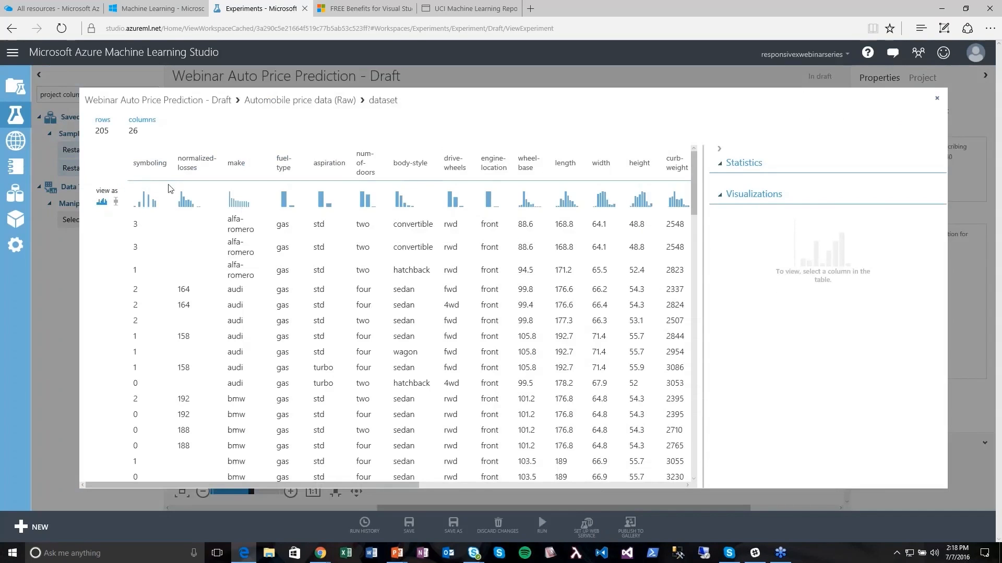
# - Browse the raw automobile price data, toggling the statistics section and viewing fuel-type's histogram
pyautogui.moveTo(362, 486); pyautogui.dragTo(361, 506)
pyautogui.click(720, 164)
pyautogui.click(721, 165)
pyautogui.click(282, 164)
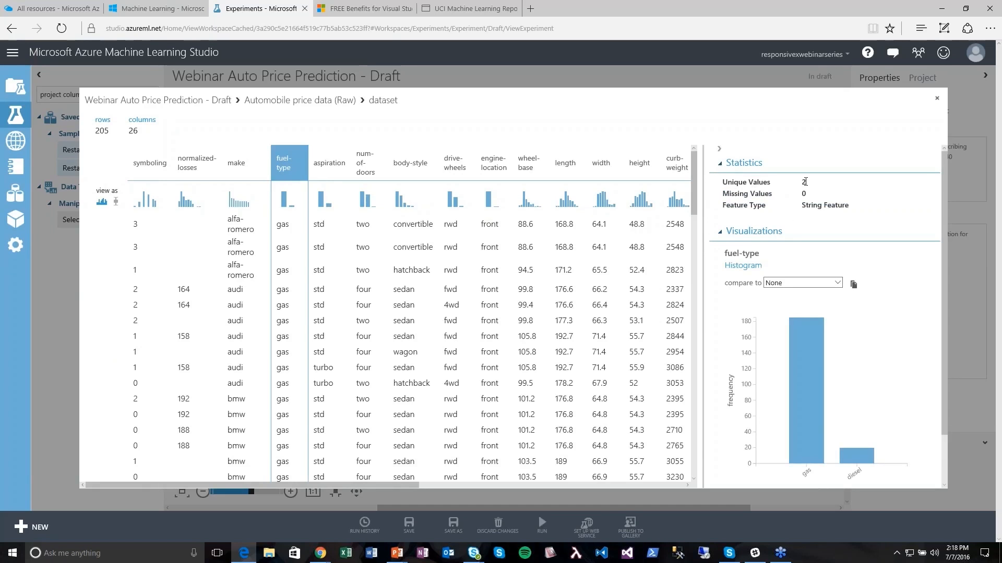
pyautogui.moveTo(947, 214); pyautogui.dragTo(949, 270)
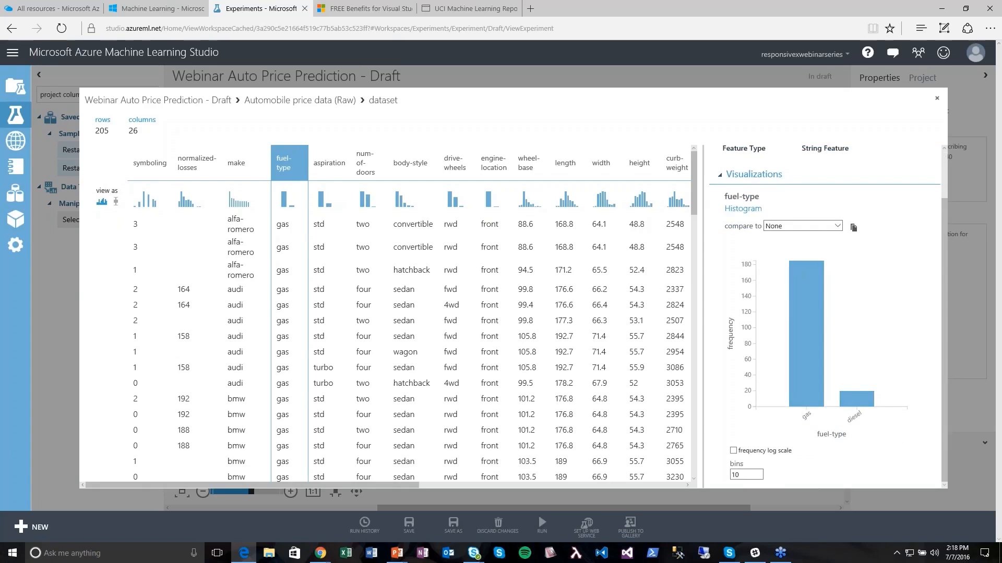
# - Show the make column's statistics (22 unique, none missing) and scroll the table horizontally
pyautogui.moveTo(805, 390)
pyautogui.click(242, 165)
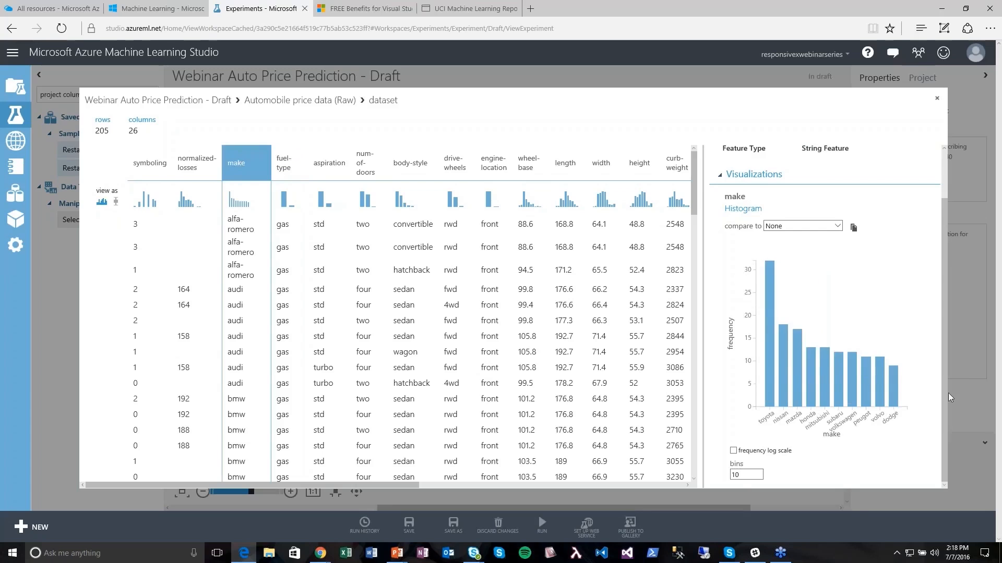
pyautogui.moveTo(945, 394); pyautogui.dragTo(940, 291)
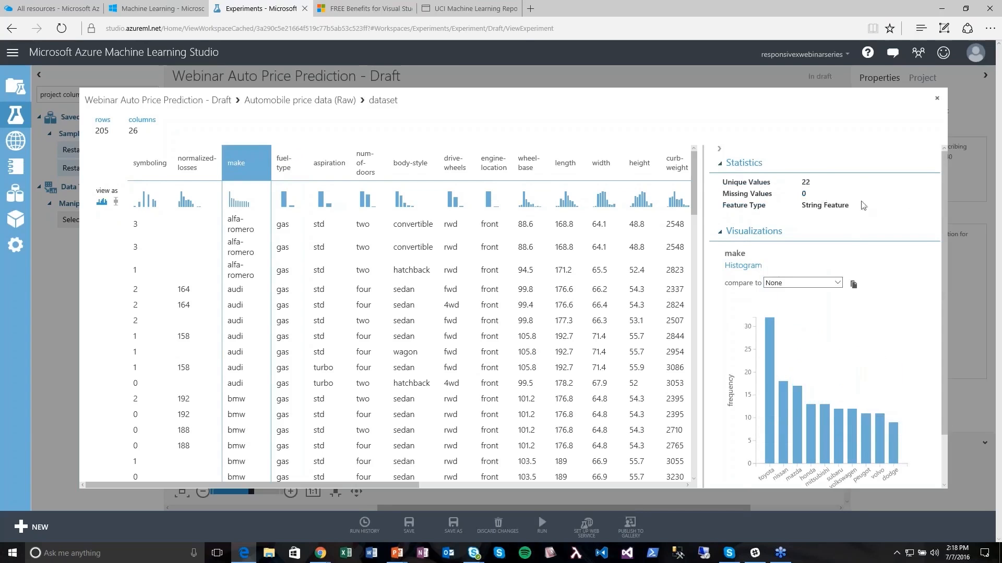
pyautogui.scroll(-1, 944, 204)
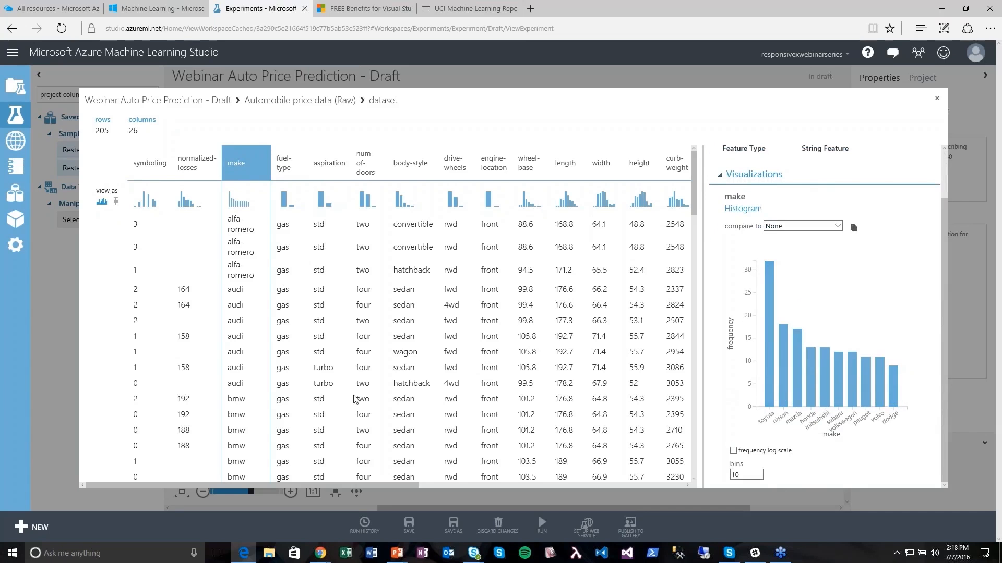
pyautogui.moveTo(330, 486); pyautogui.dragTo(678, 483)
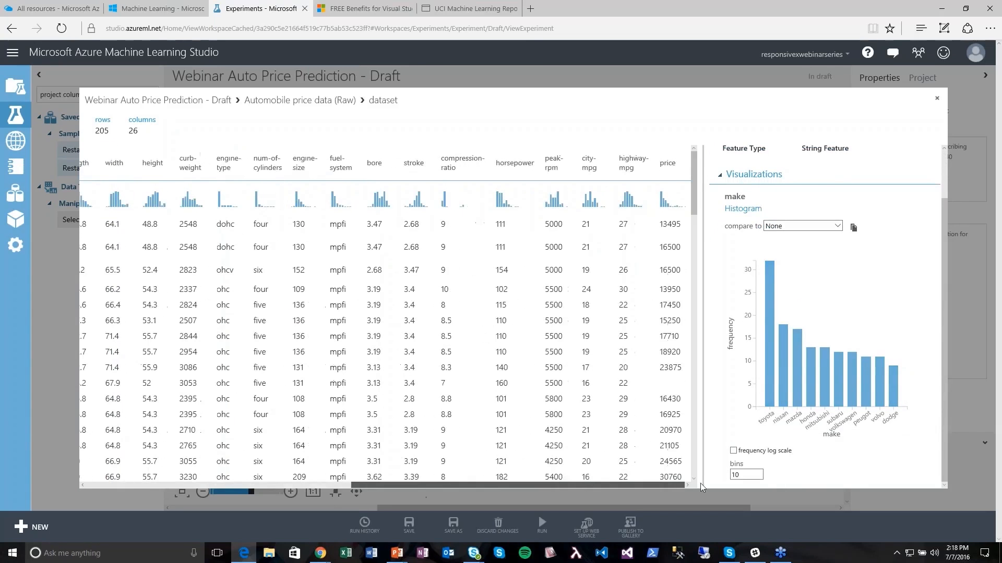
pyautogui.moveTo(677, 483); pyautogui.dragTo(329, 488)
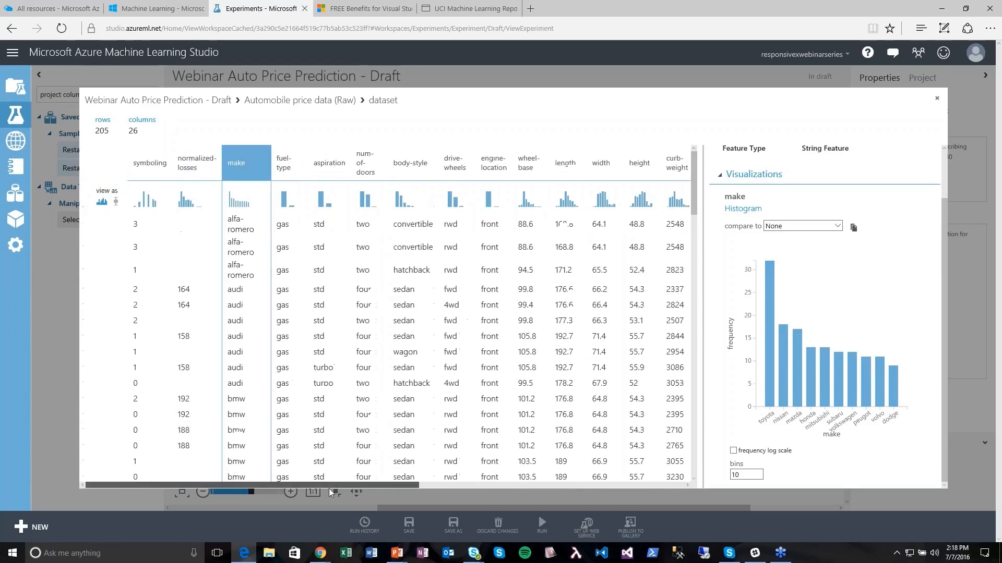
# - Select the normalized-losses column and highlight its 41 missing values
pyautogui.click(185, 167)
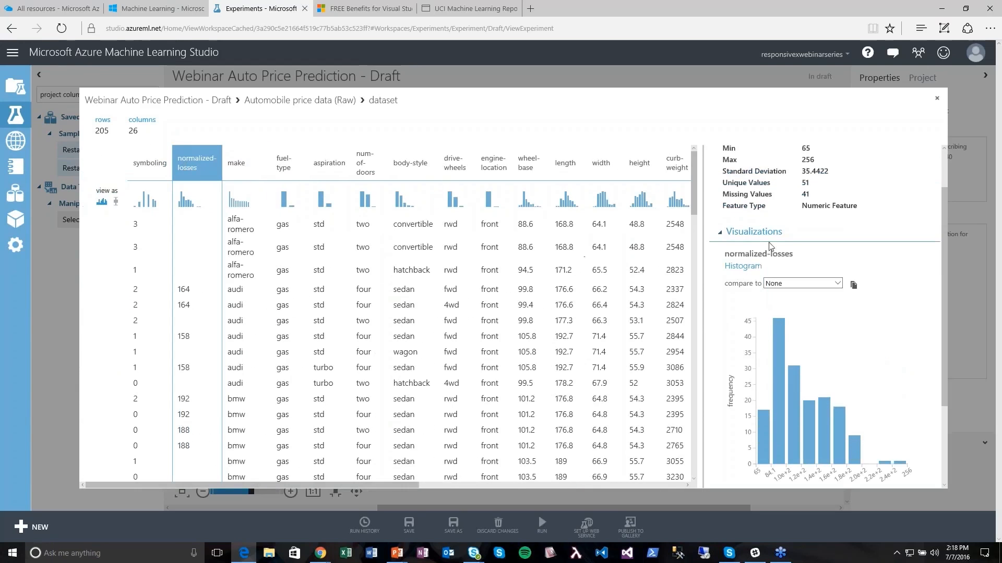
pyautogui.doubleClick(805, 194)
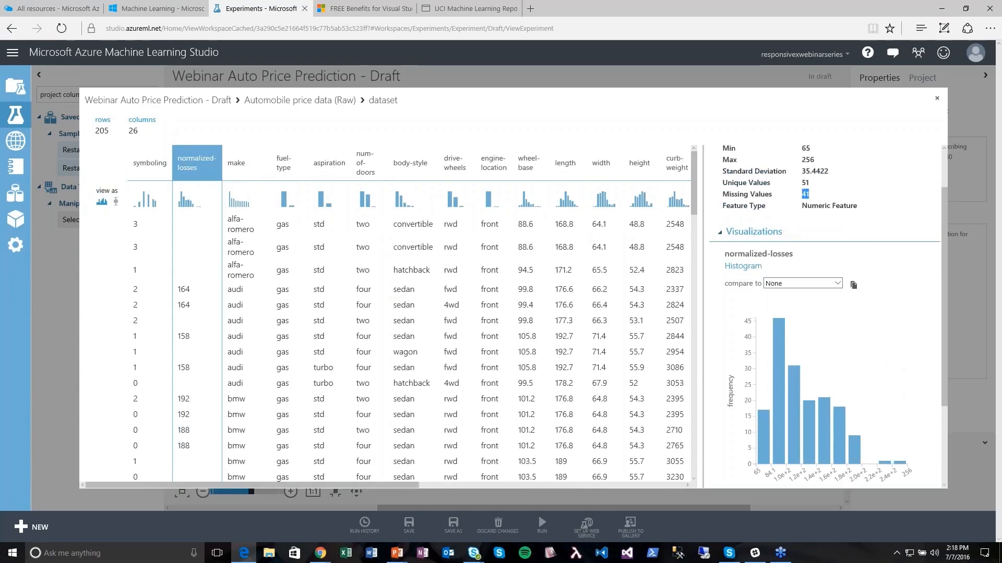
pyautogui.click(869, 244)
# - Close the viewer and connect the automobile price data into Select Columns in Dataset
pyautogui.click(936, 99)
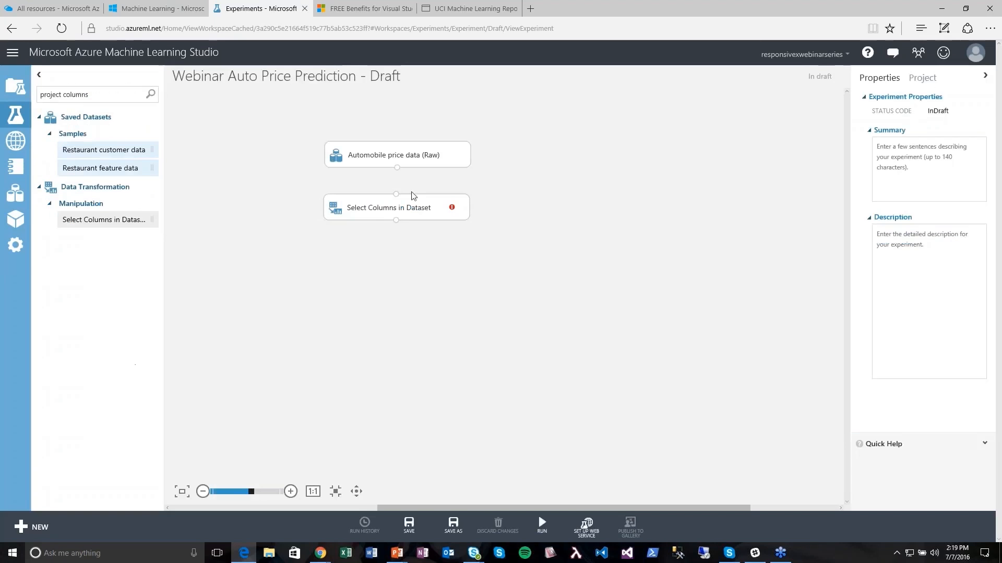
pyautogui.click(384, 208)
pyautogui.moveTo(397, 168); pyautogui.dragTo(399, 218)
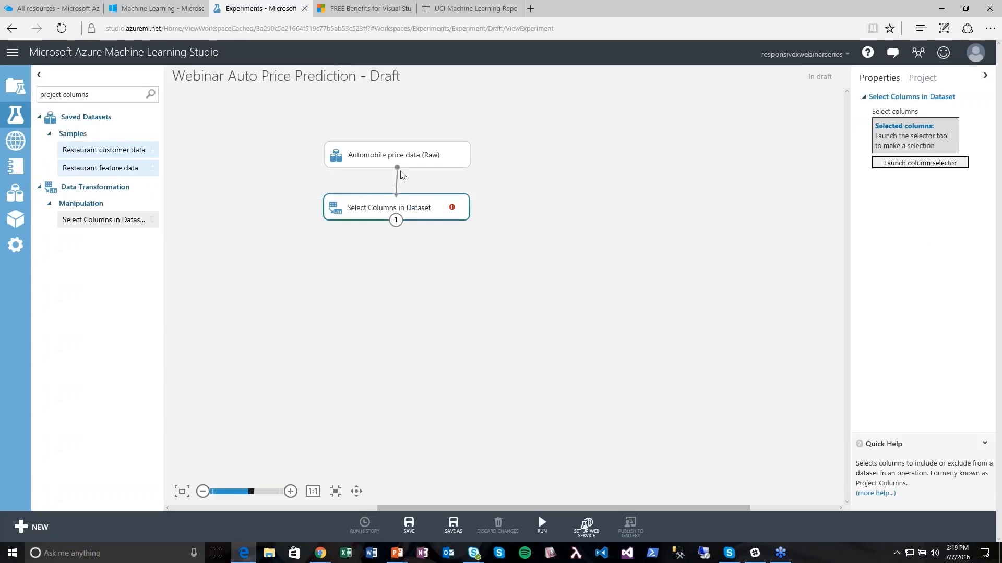
# - Set Select Columns to keep all columns excluding normalized-losses, then run the experiment
pyautogui.click(905, 165)
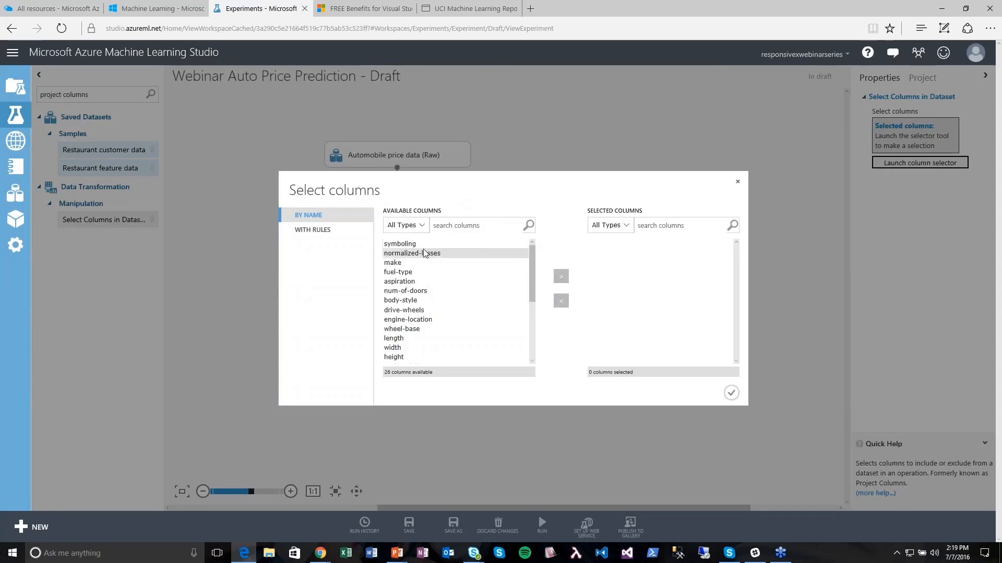
pyautogui.click(420, 226)
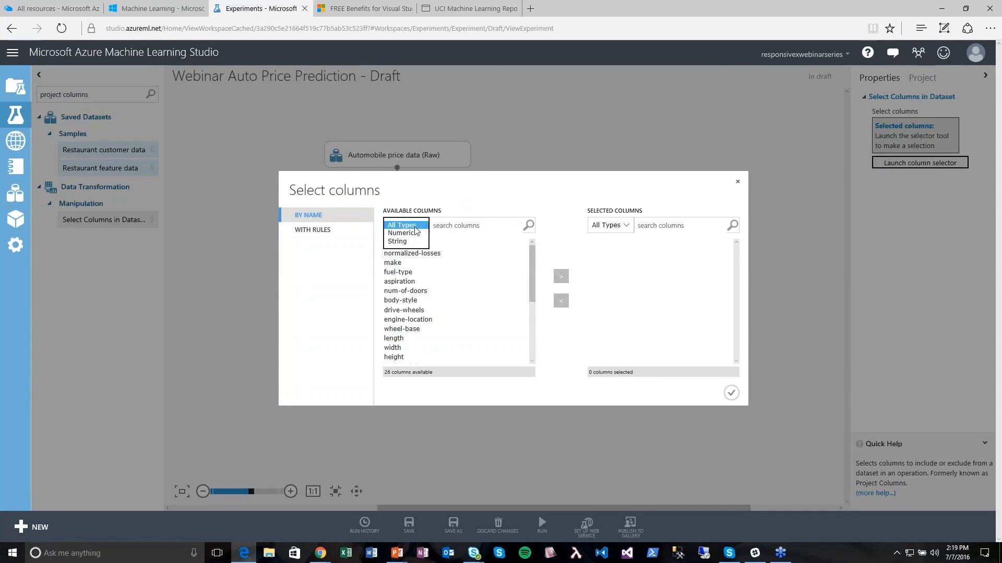
pyautogui.click(412, 228)
pyautogui.click(344, 232)
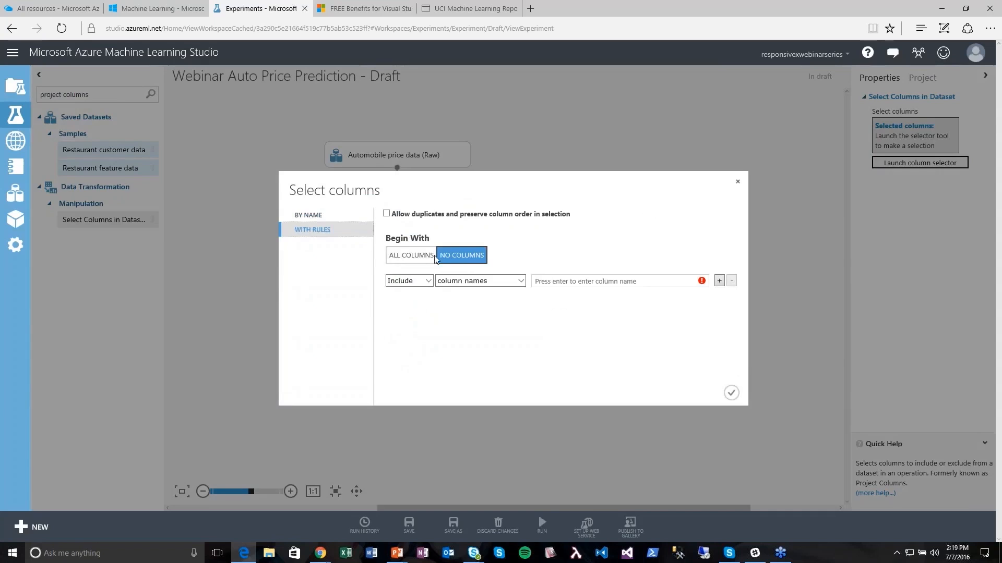
pyautogui.click(434, 257)
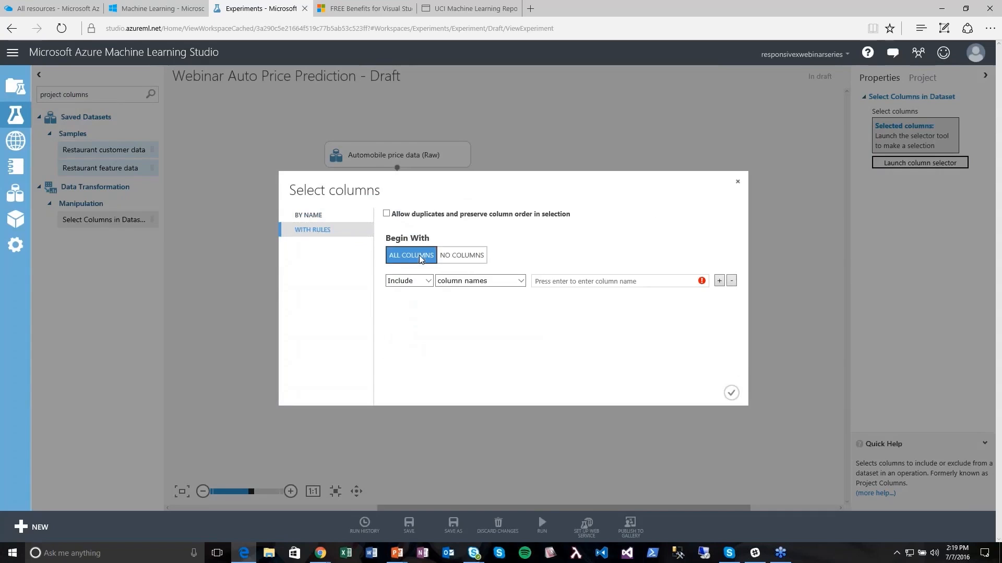
pyautogui.click(424, 283)
pyautogui.click(420, 295)
pyautogui.click(549, 280)
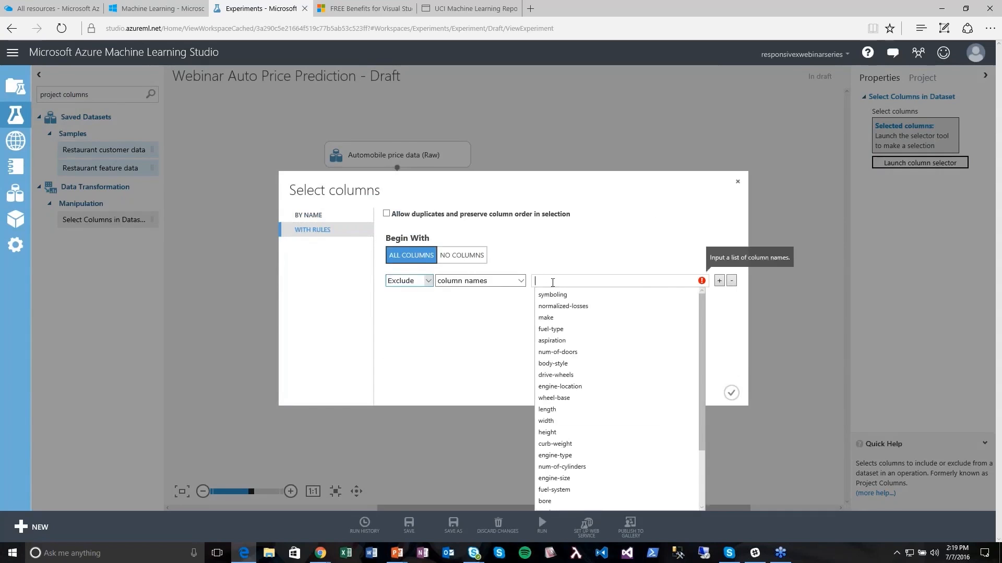
pyautogui.click(563, 306)
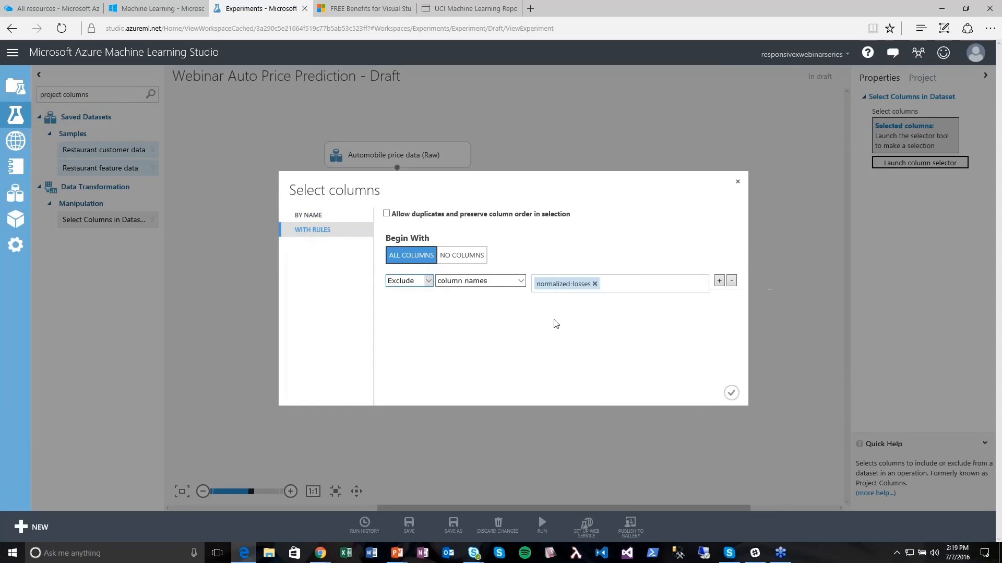
pyautogui.click(733, 392)
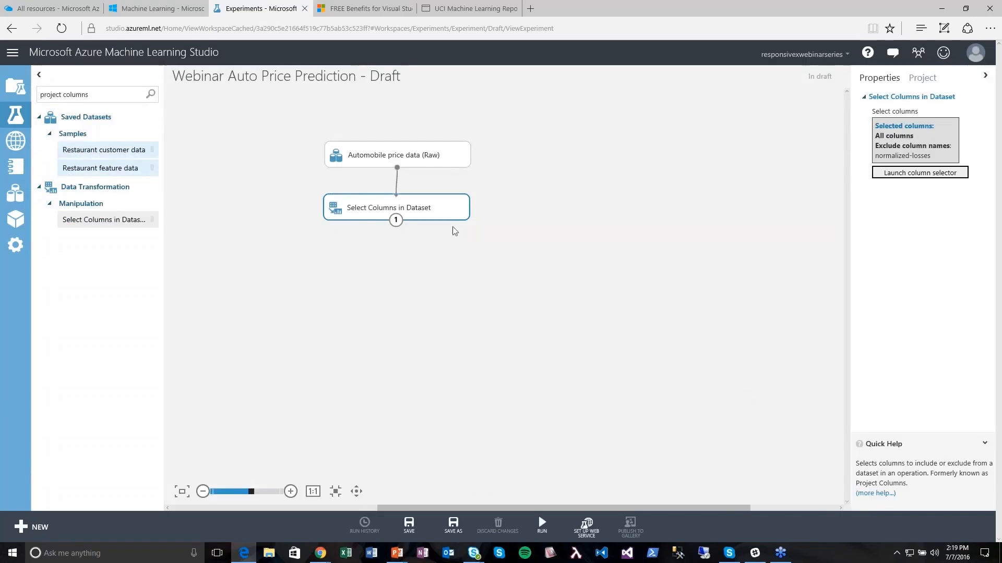
pyautogui.click(543, 527)
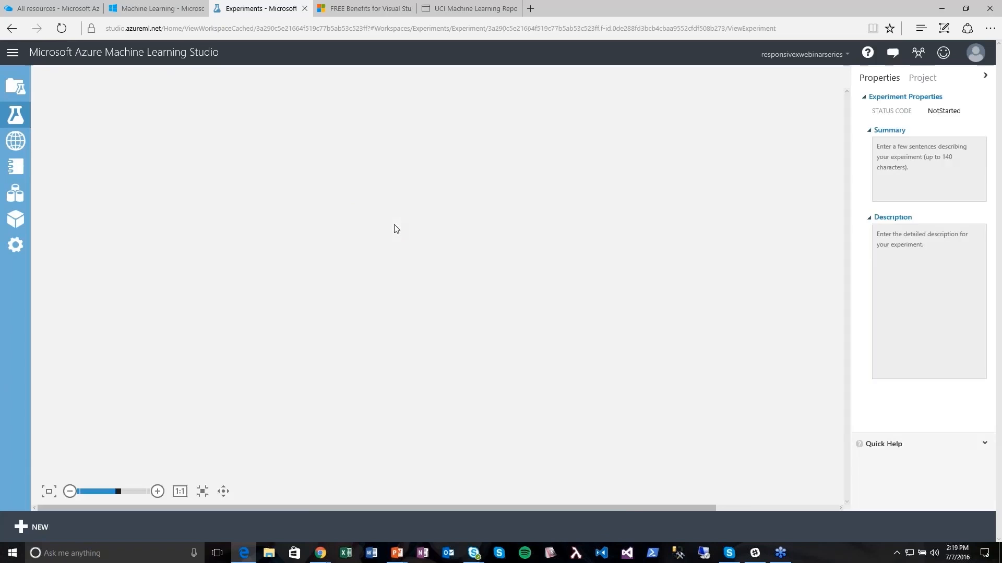
# - Visualize the Select Columns output and scroll its 205-row, 25-column result lacking normalized-losses
pyautogui.rightClick(399, 222)
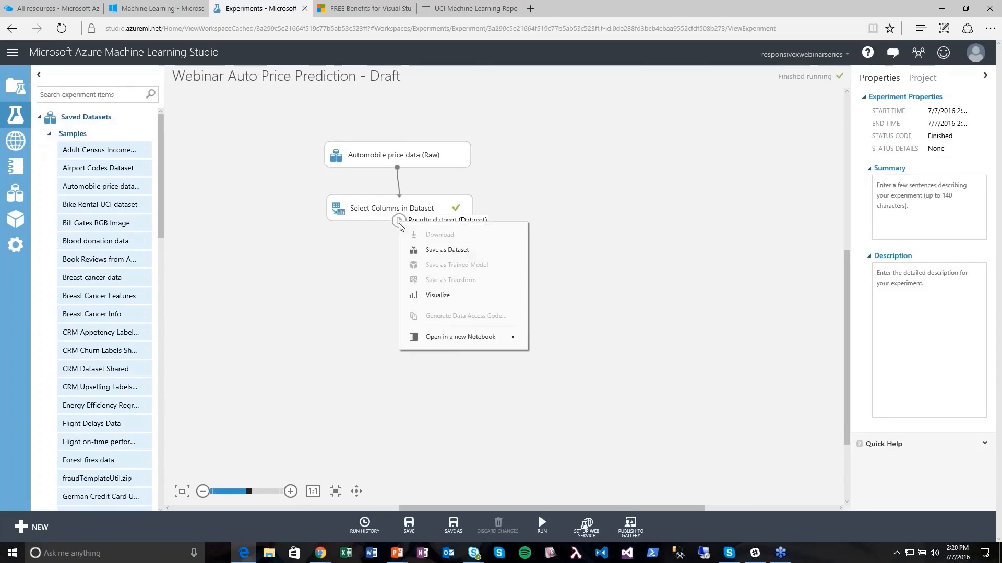
pyautogui.click(423, 295)
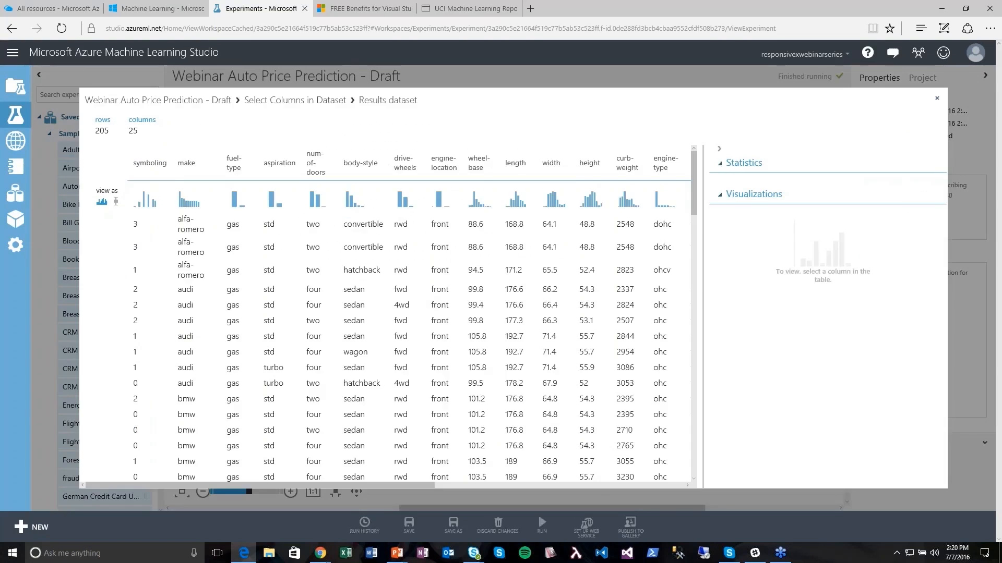
pyautogui.moveTo(388, 484); pyautogui.dragTo(116, 484)
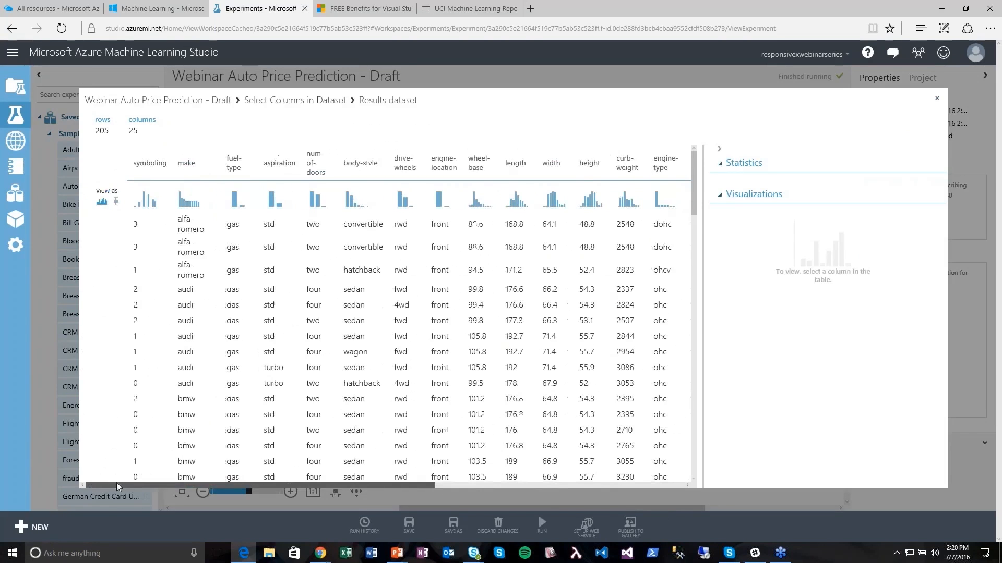
pyautogui.click(936, 99)
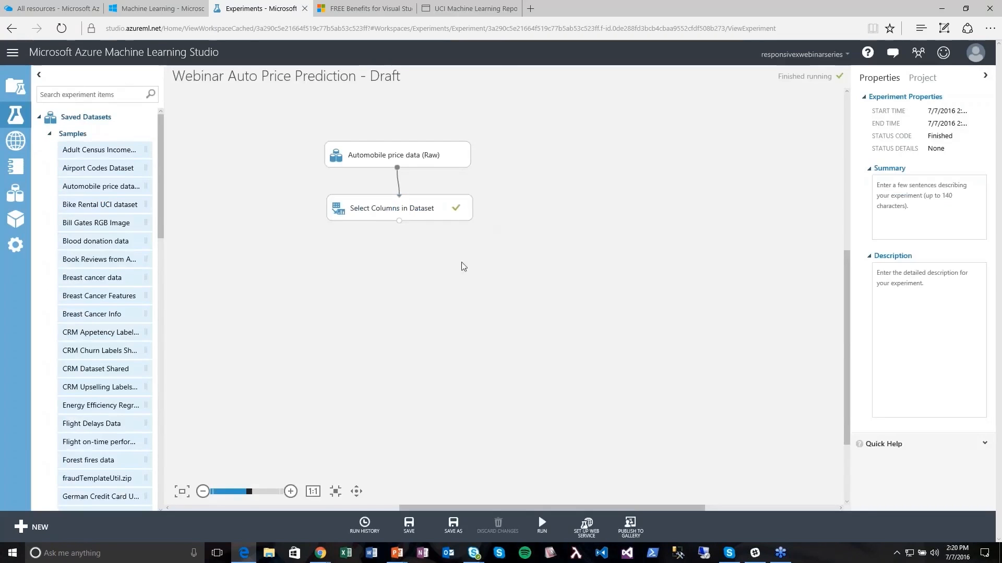
pyautogui.rightClick(399, 222)
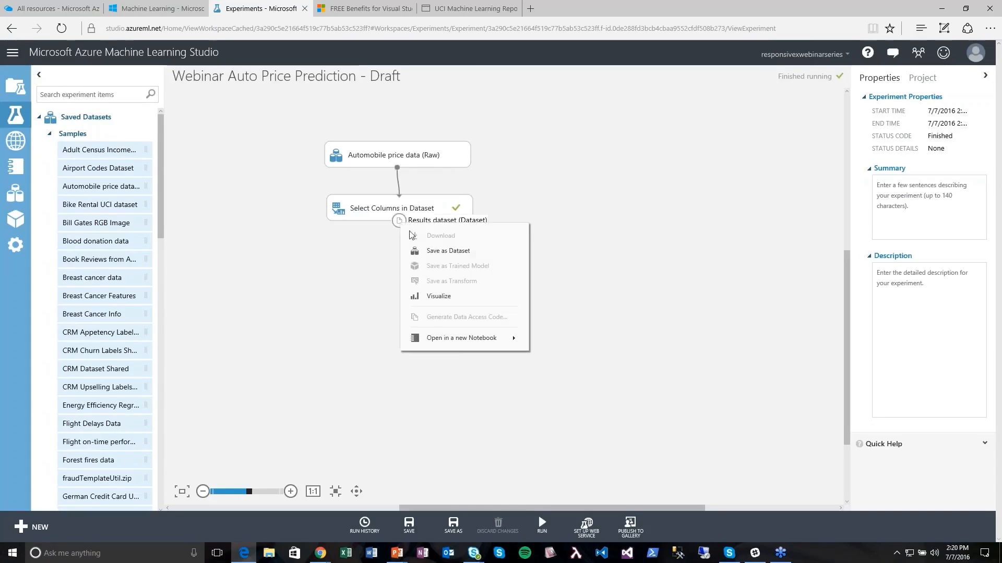
pyautogui.click(433, 295)
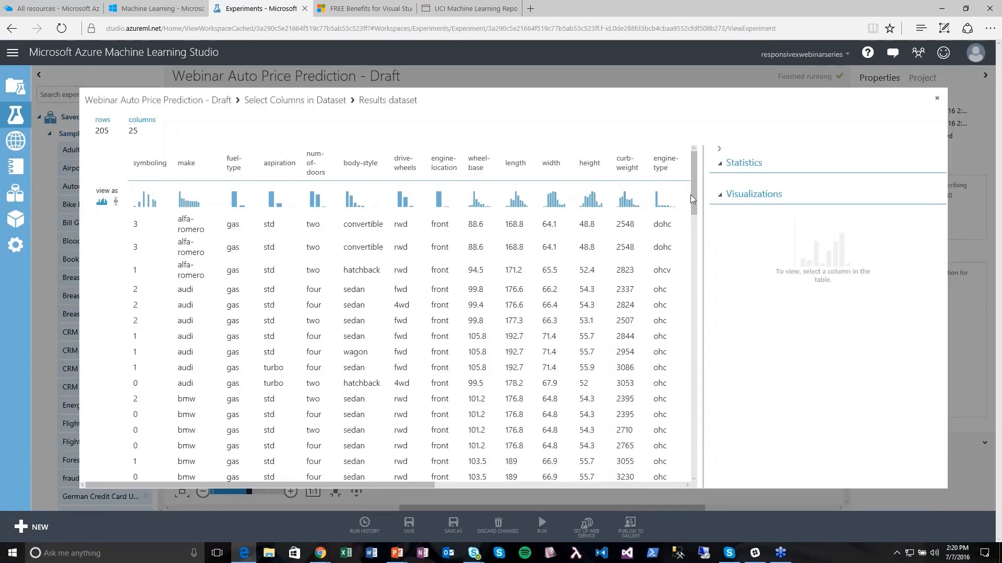
pyautogui.scroll(-10, 693, 194)
pyautogui.scroll(-15, 386, 313)
pyautogui.moveTo(414, 487); pyautogui.dragTo(688, 354)
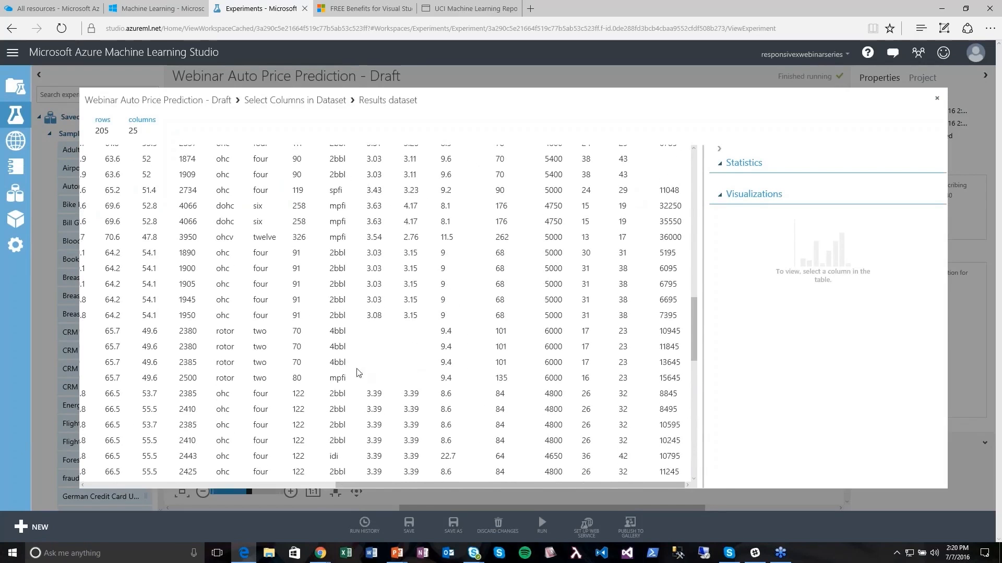
pyautogui.moveTo(694, 317); pyautogui.dragTo(713, 173)
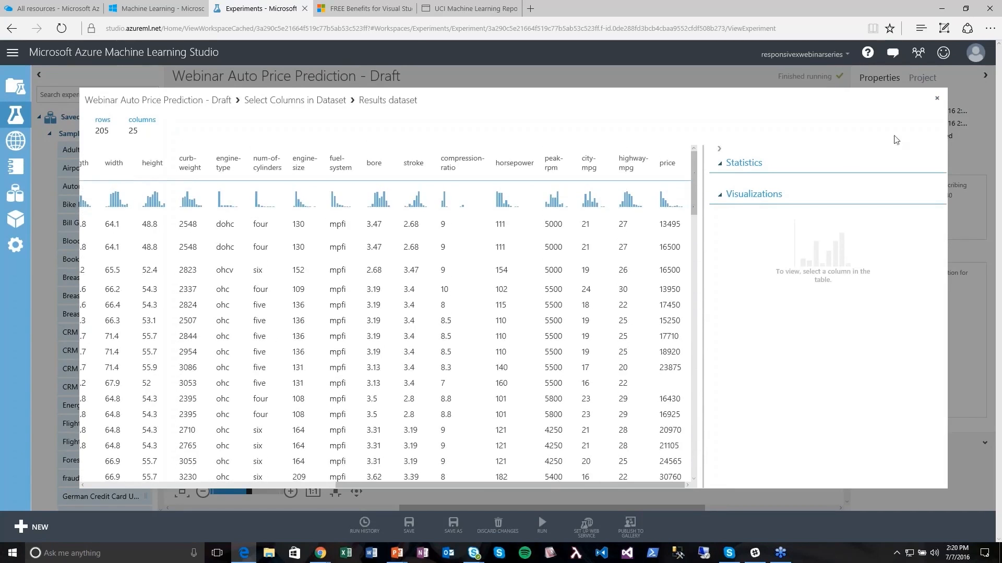
pyautogui.click(937, 101)
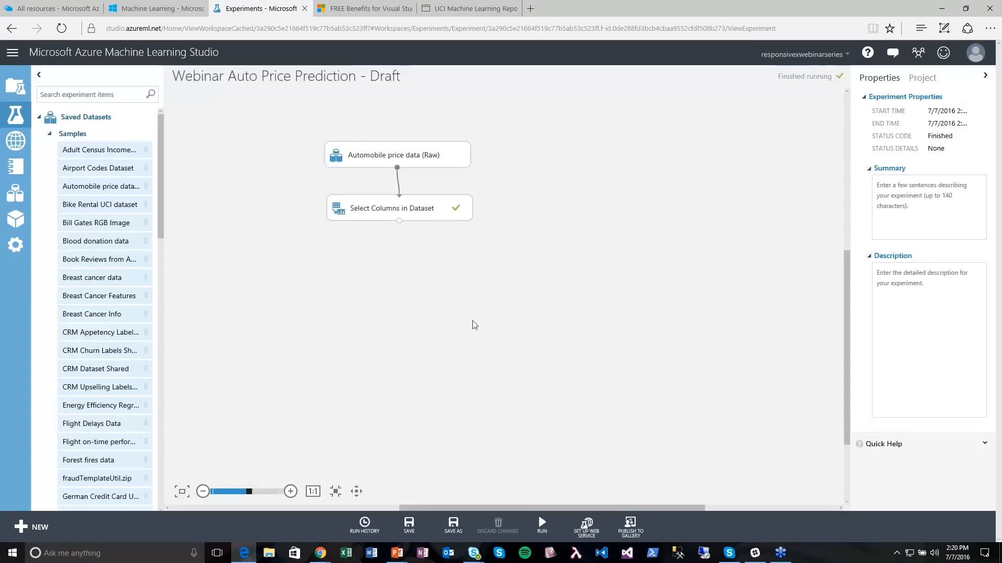
# - Add Clean Missing Data after Select Columns with cleaning mode Remove entire row
pyautogui.click(49, 134)
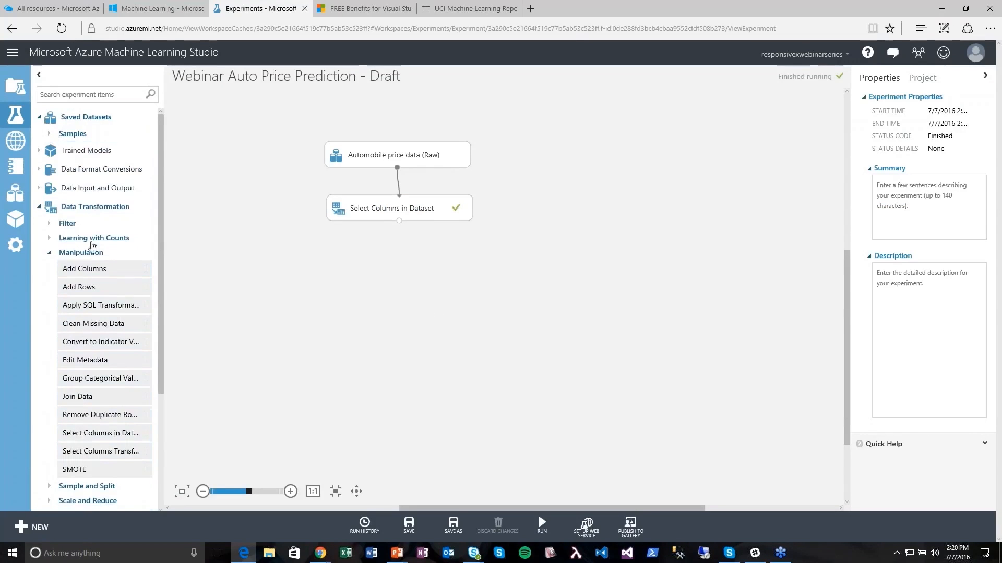
pyautogui.moveTo(76, 324); pyautogui.dragTo(400, 268)
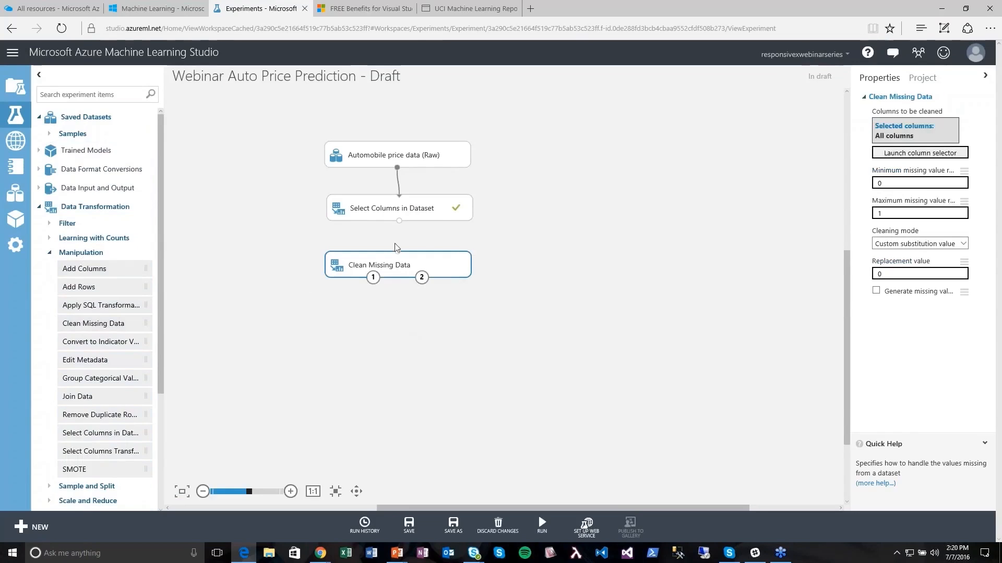
pyautogui.moveTo(399, 223); pyautogui.dragTo(402, 266)
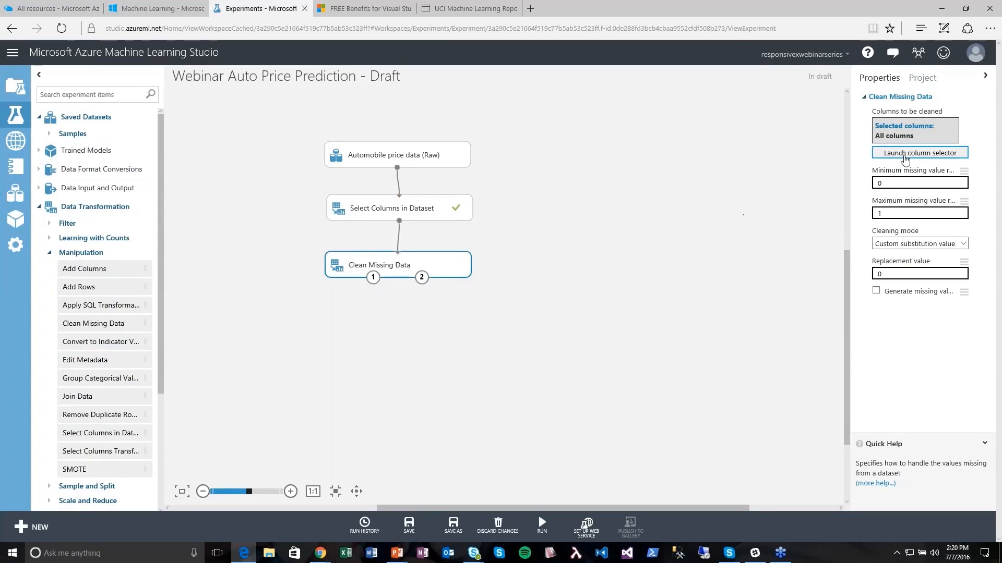
pyautogui.click(903, 243)
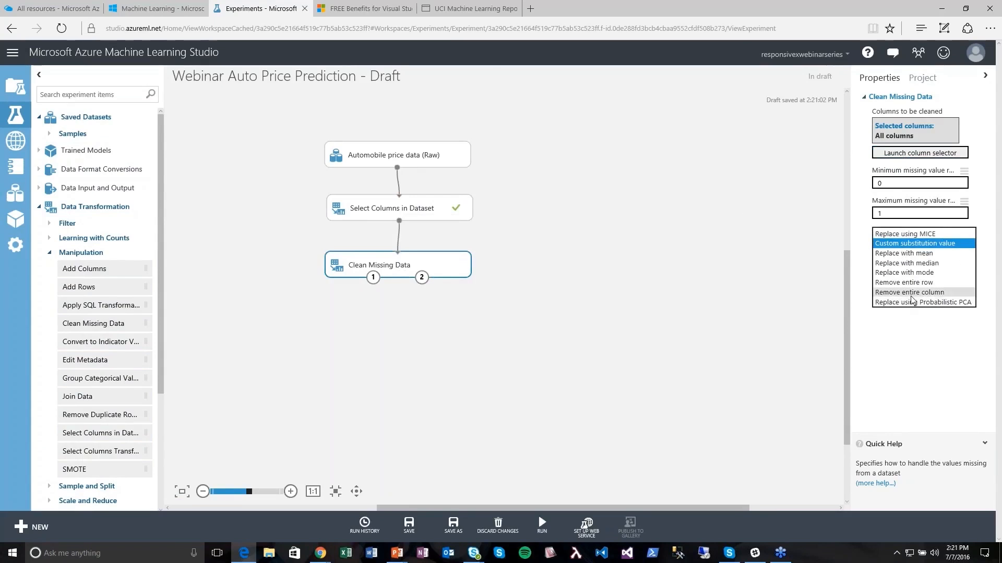
pyautogui.click(911, 284)
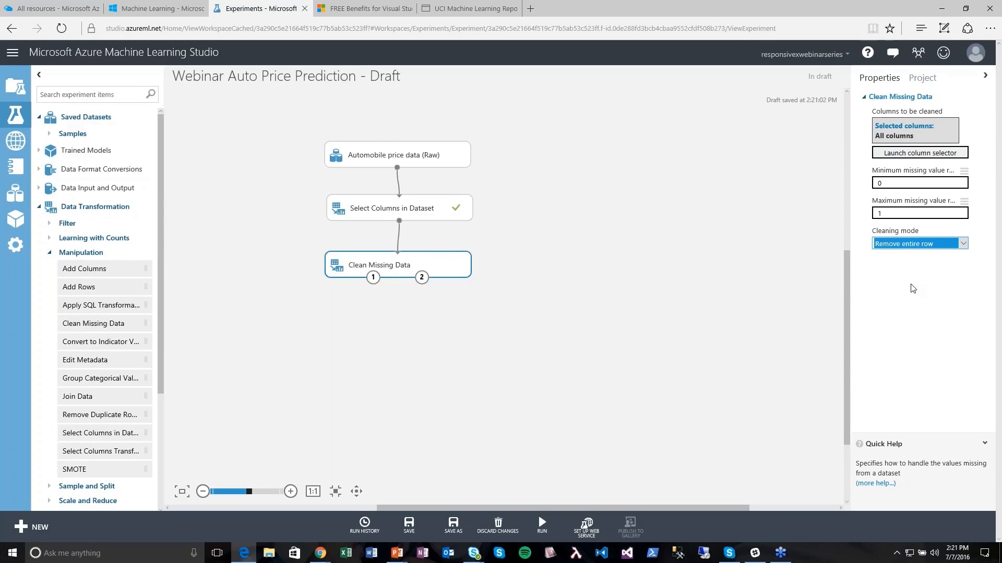
# - Preview the 205-row Select Columns output dataset
pyautogui.rightClick(399, 223)
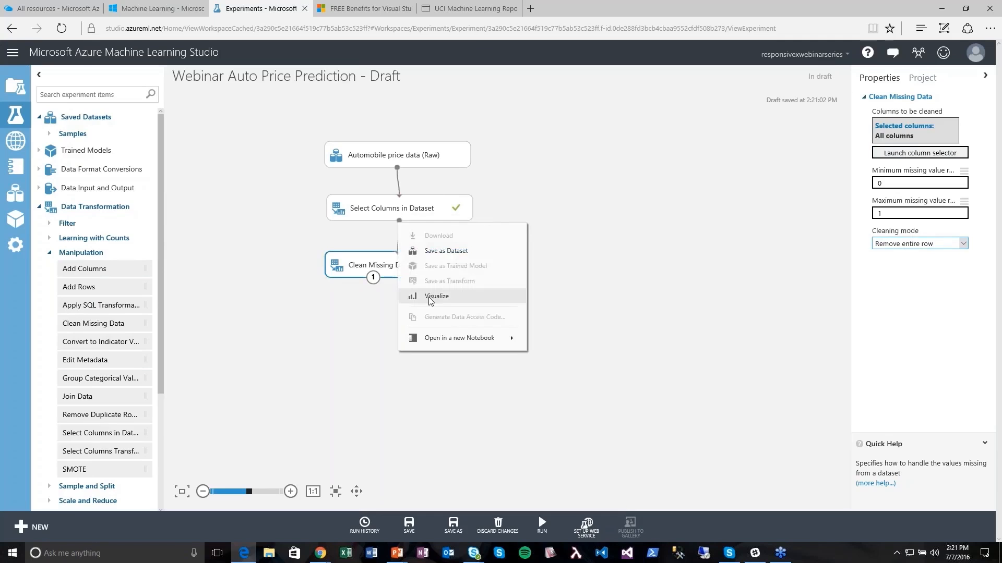
pyautogui.click(457, 298)
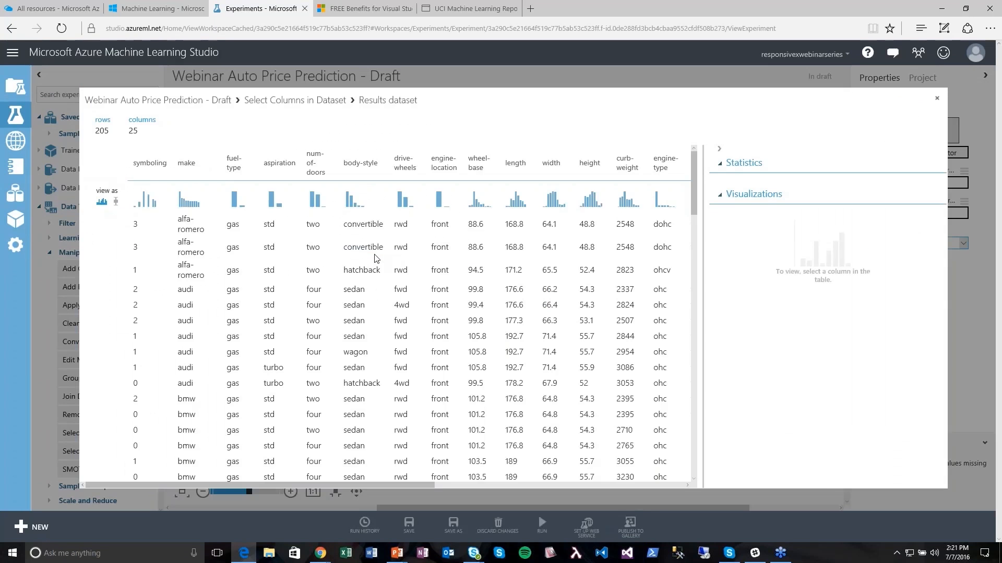
pyautogui.click(938, 102)
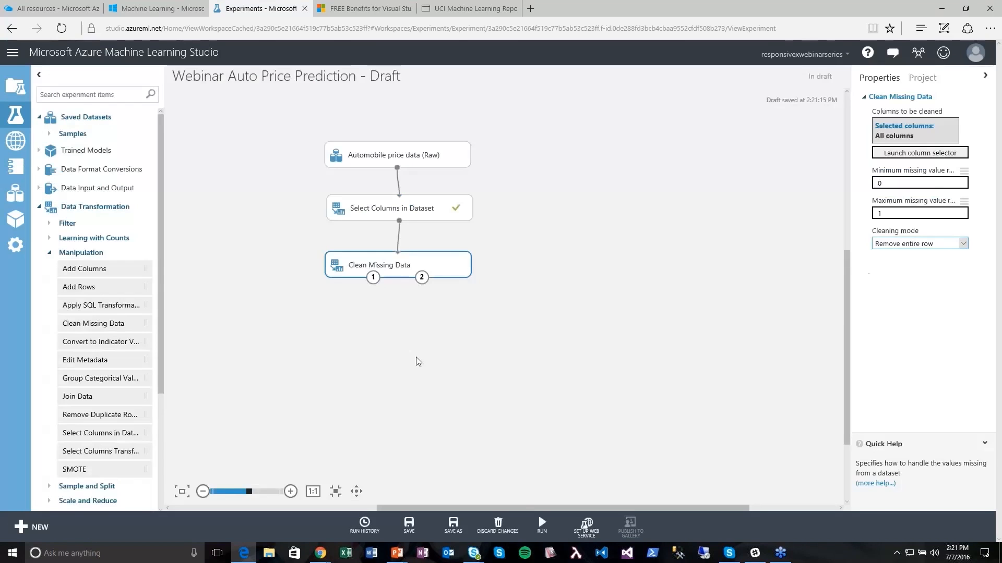
# - Run the experiment and inspect the cleaned dataset of 193 rows and 25 columns
pyautogui.moveTo(536, 530)
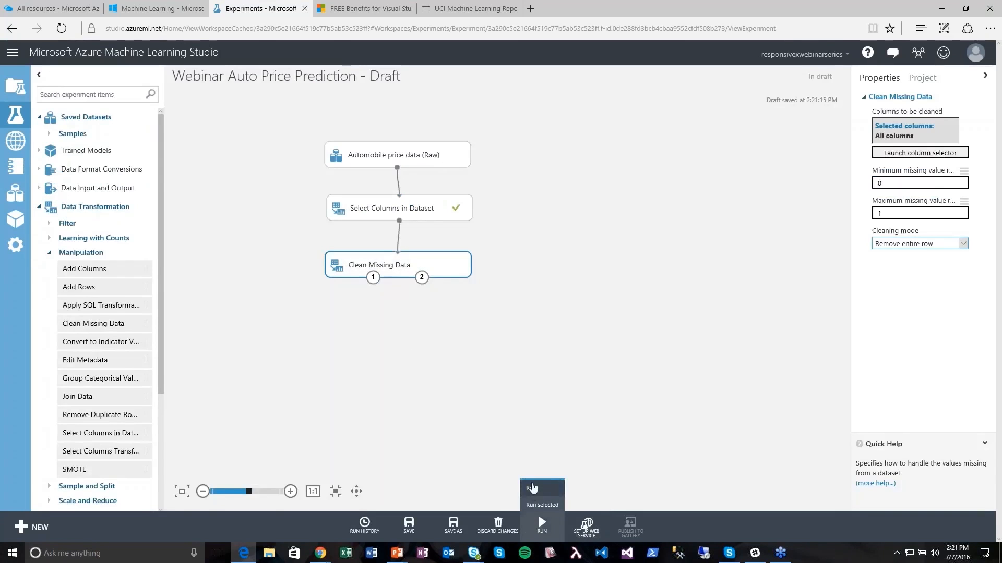
pyautogui.click(531, 488)
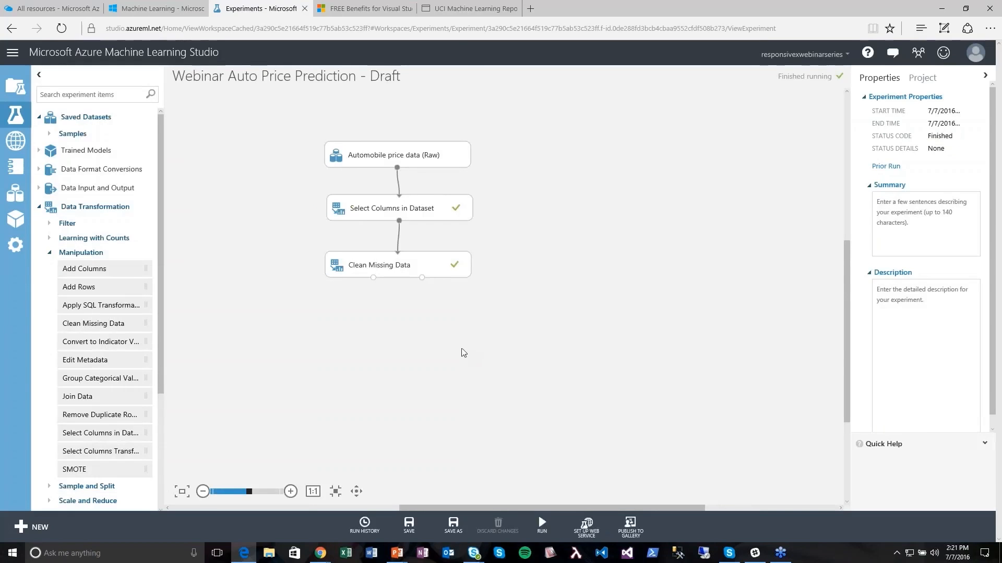
pyautogui.rightClick(373, 278)
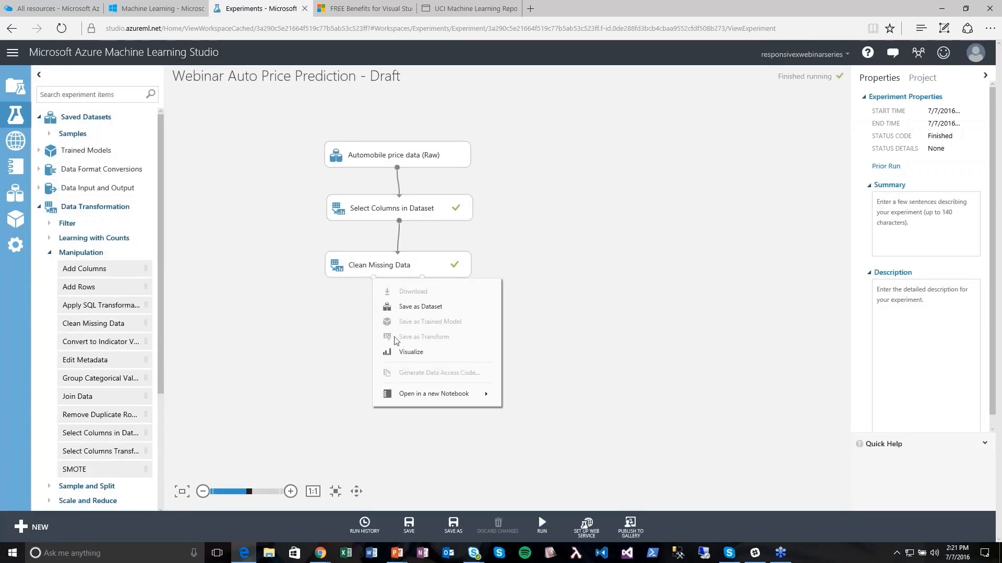
pyautogui.click(399, 353)
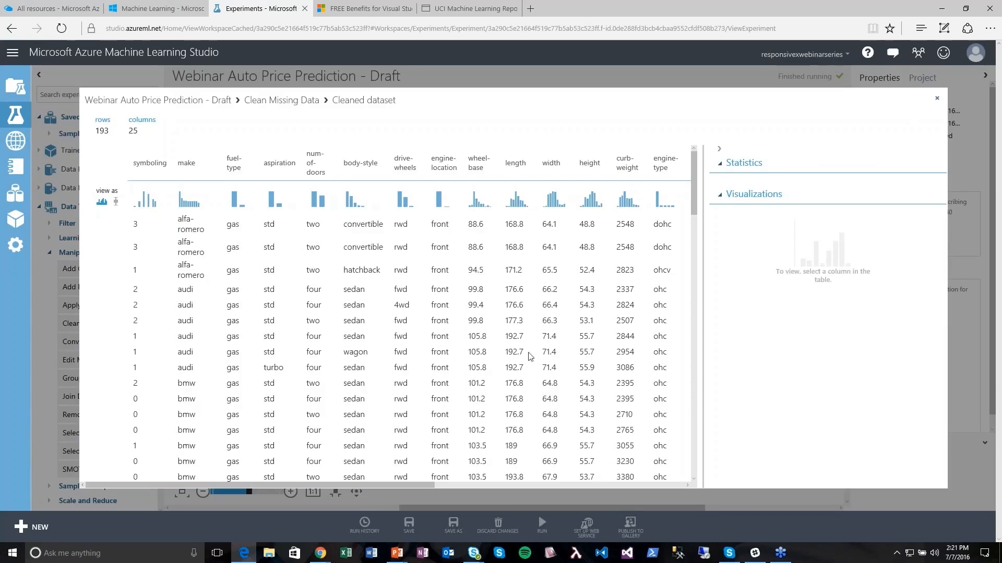
pyautogui.moveTo(424, 485); pyautogui.dragTo(741, 481)
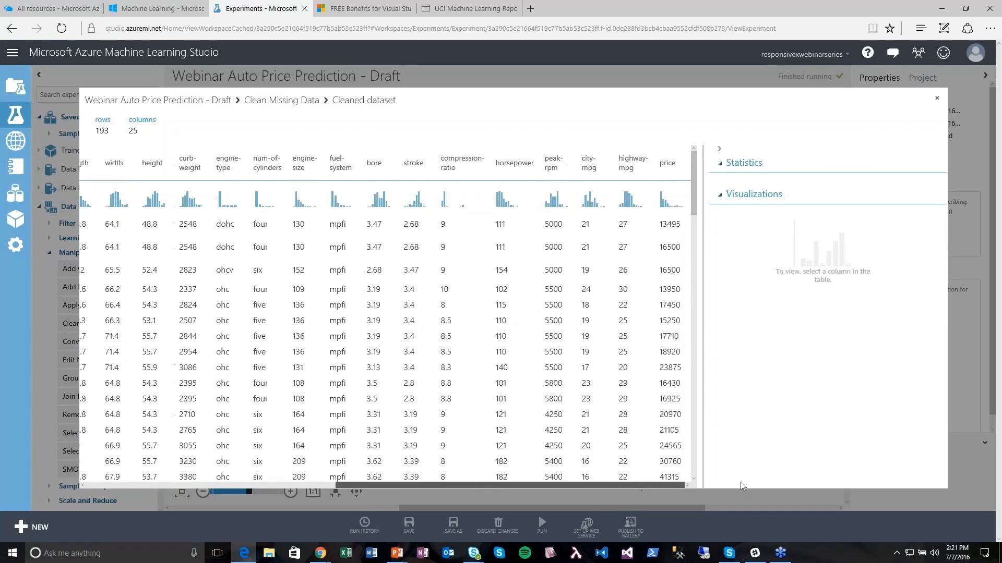
pyautogui.moveTo(698, 182); pyautogui.dragTo(693, 434)
pyautogui.click(937, 99)
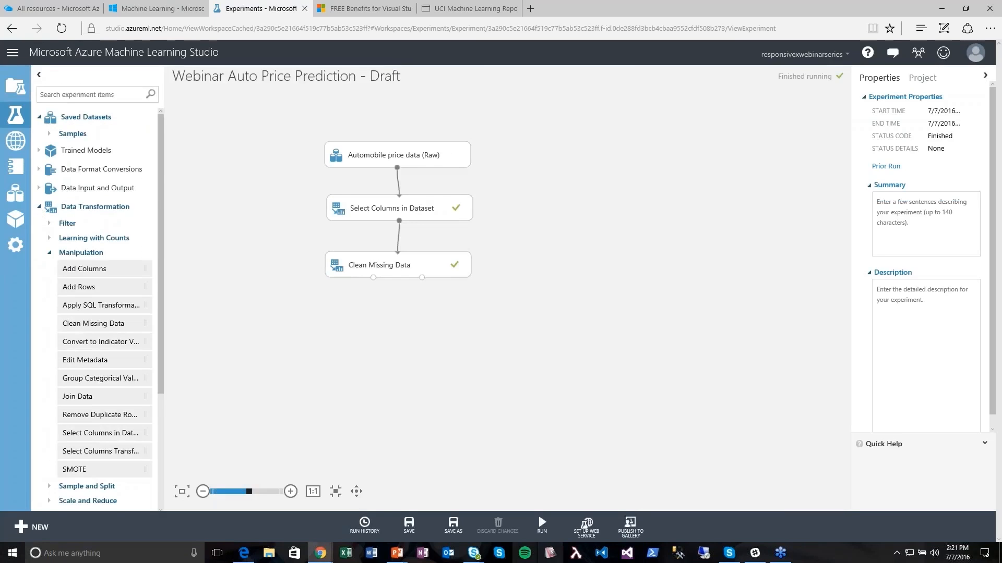
# - Save the experiment draft and review Clean Missing Data's settings
pyautogui.click(409, 526)
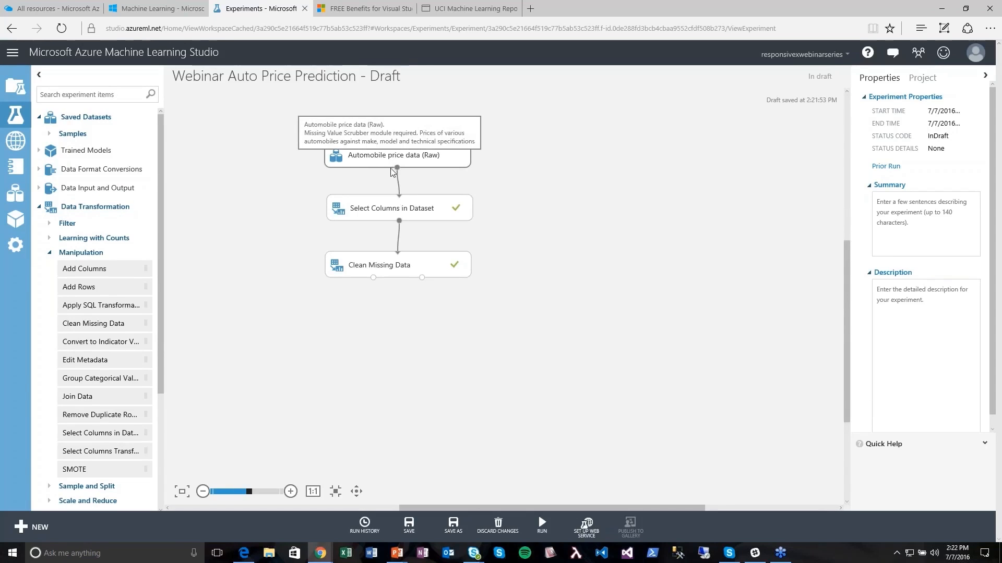
pyautogui.moveTo(407, 273); pyautogui.dragTo(412, 270)
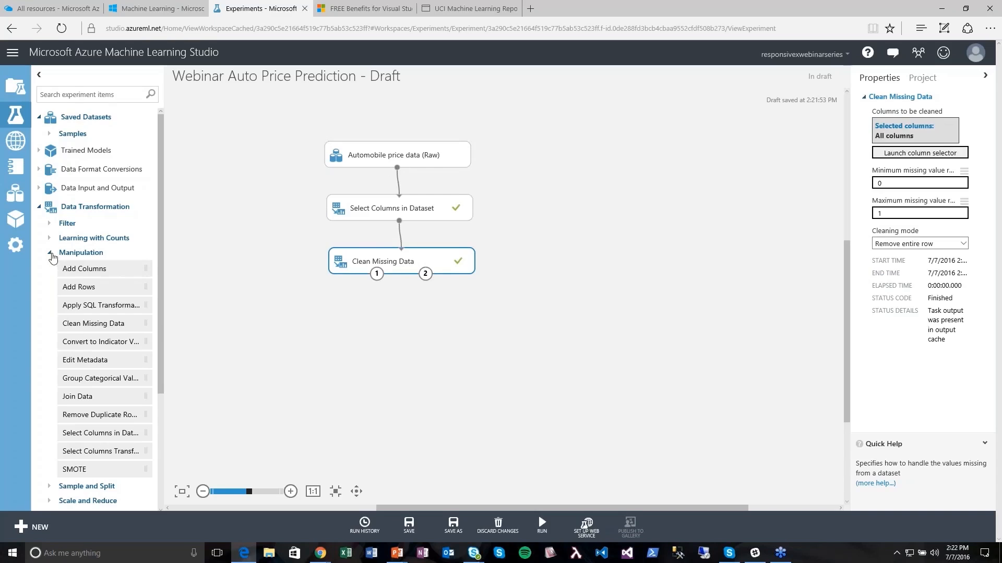
pyautogui.click(51, 252)
# - Add a second Select Columns in Dataset fed by Clean Missing Data and open its column chooser
pyautogui.click(100, 96)
pyautogui.write('select columns')
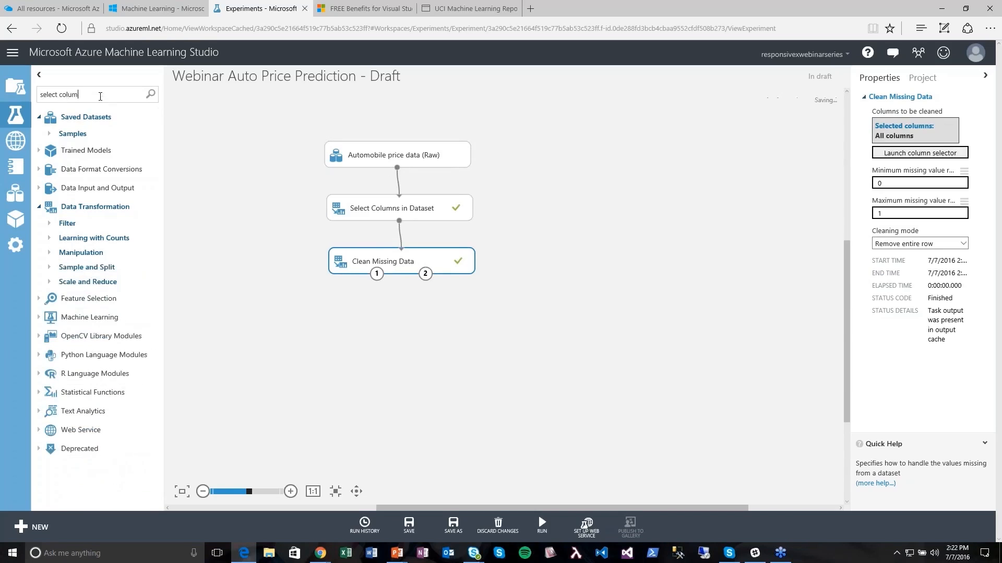
pyautogui.moveTo(72, 148); pyautogui.dragTo(404, 325)
pyautogui.click(388, 298)
pyautogui.moveTo(377, 274); pyautogui.dragTo(416, 323)
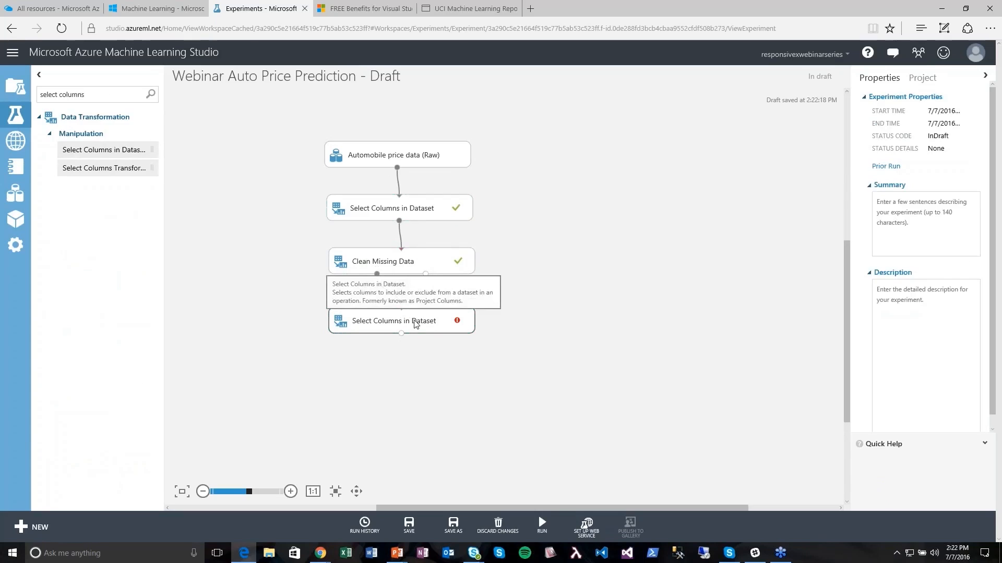
pyautogui.click(416, 324)
pyautogui.click(884, 164)
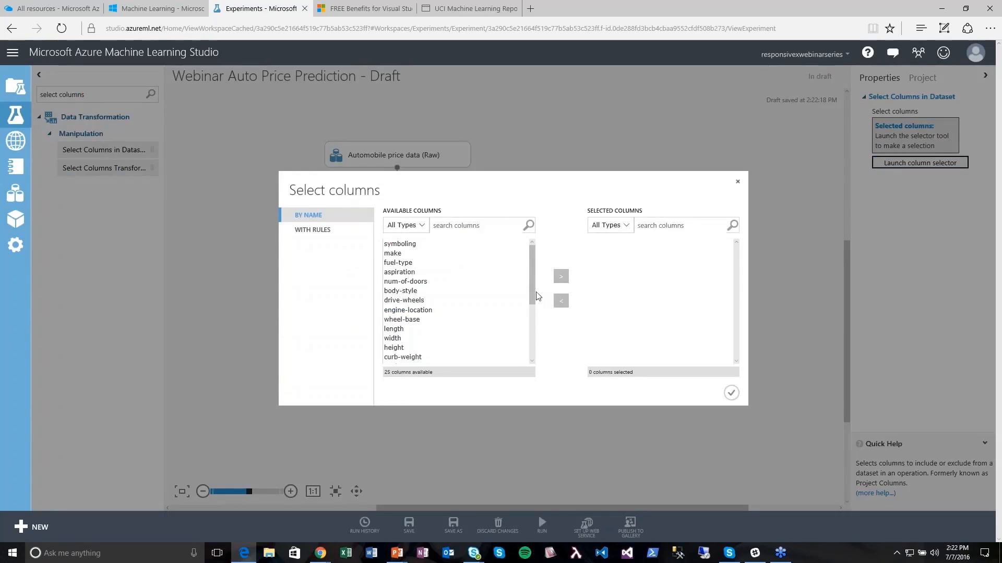
# - Add make, body-style and wheel-base to the selected columns
pyautogui.click(426, 255)
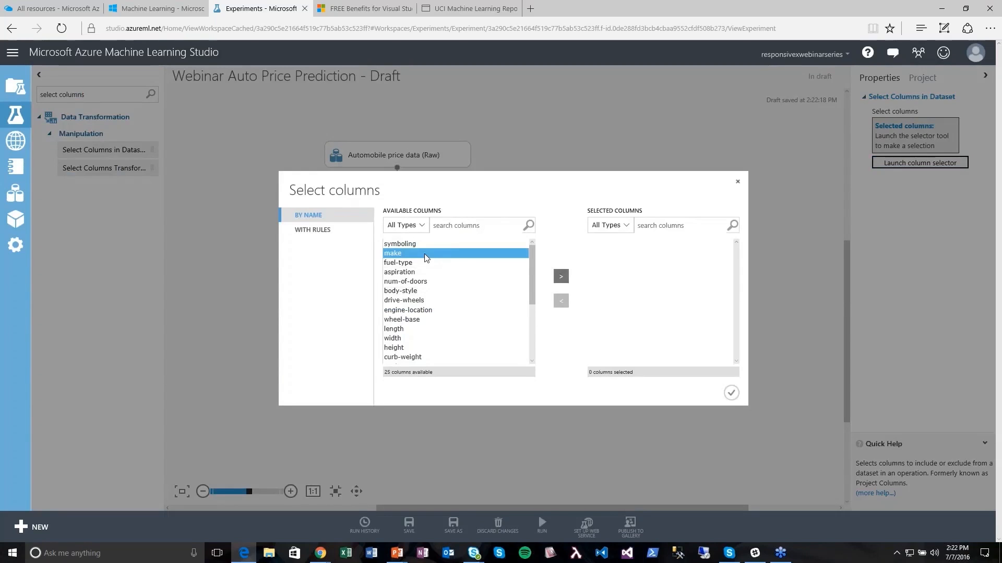
pyautogui.click(560, 278)
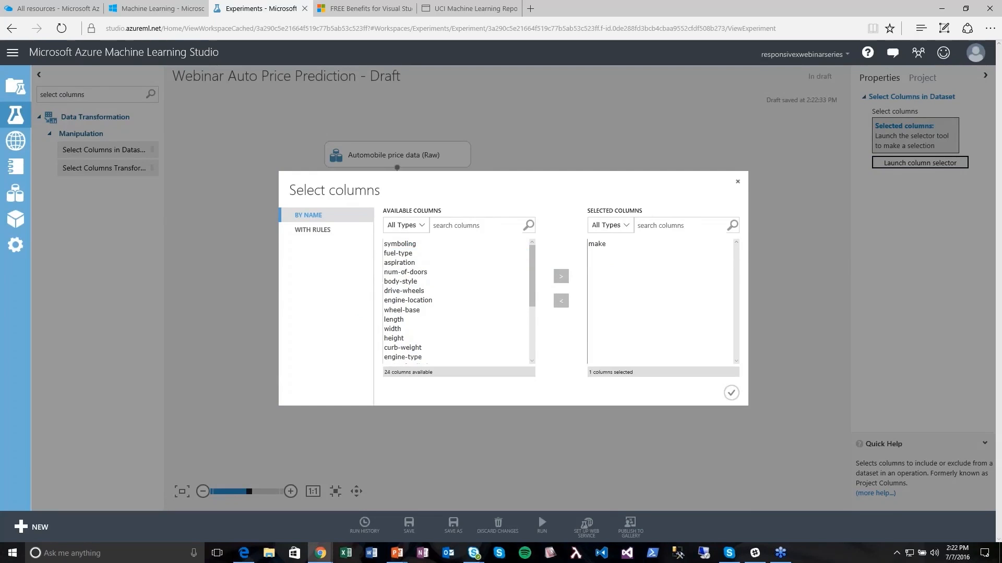
pyautogui.click(418, 281)
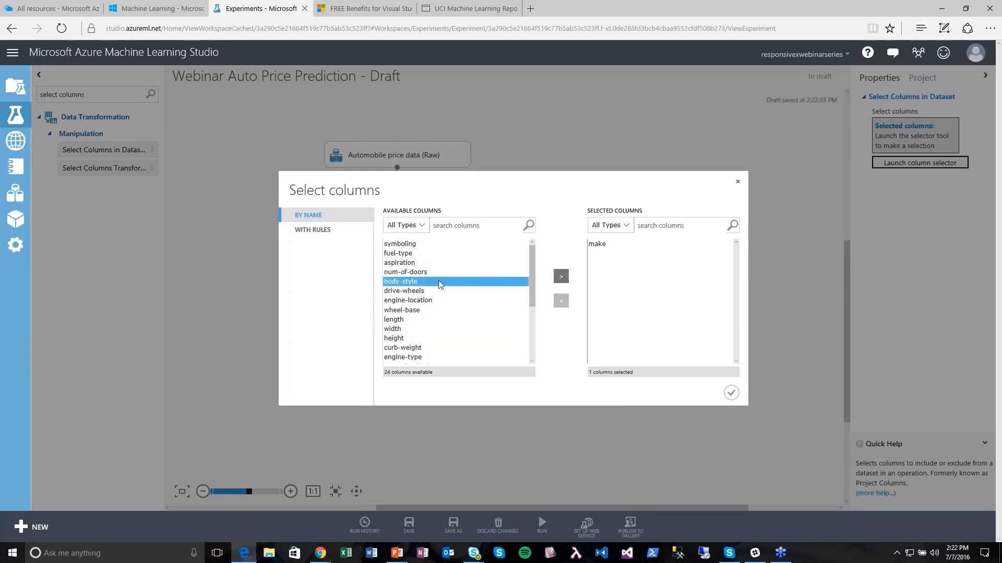
pyautogui.click(561, 276)
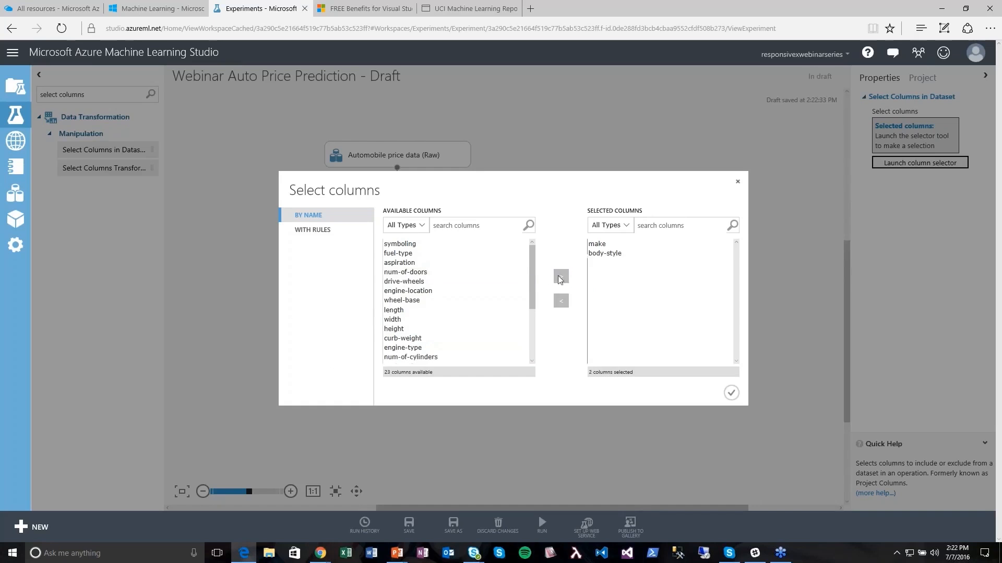
pyautogui.click(449, 300)
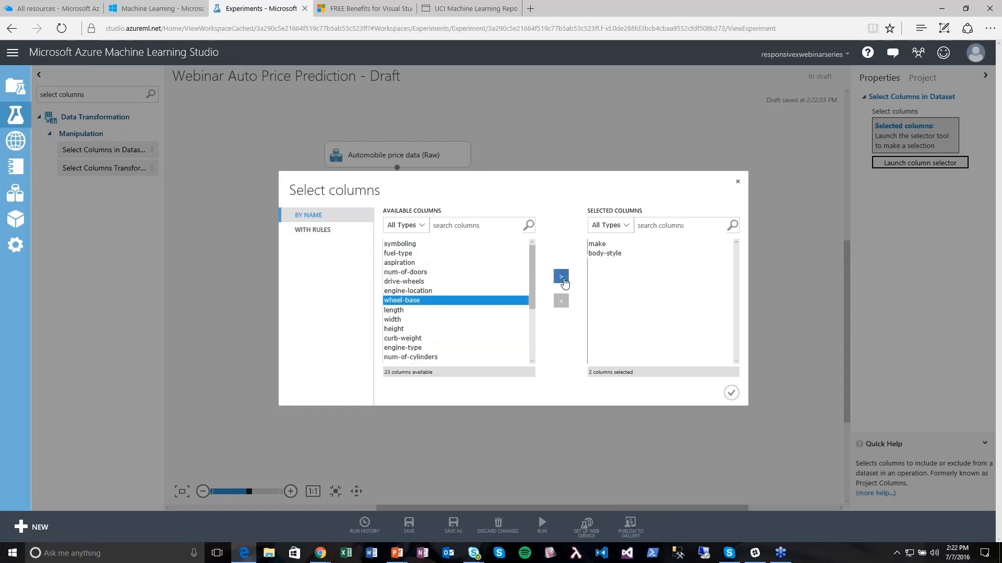
pyautogui.click(561, 277)
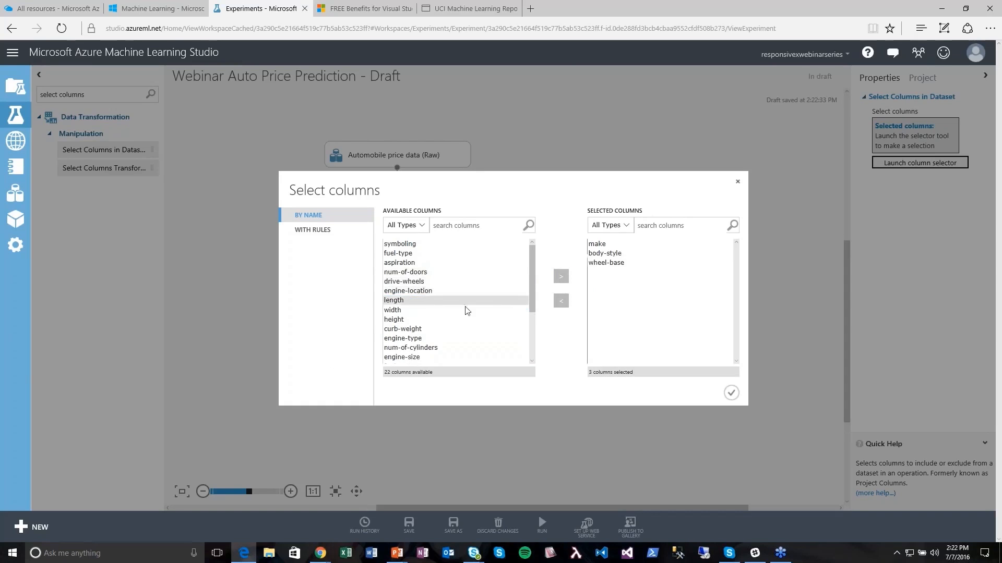
# - Add engine-size, horsepower, peak-rpm, highway-mpg and price, then confirm the eight columns
pyautogui.scroll(-1, 439, 329)
pyautogui.scroll(-1, 440, 330)
pyautogui.click(423, 320)
pyautogui.click(561, 276)
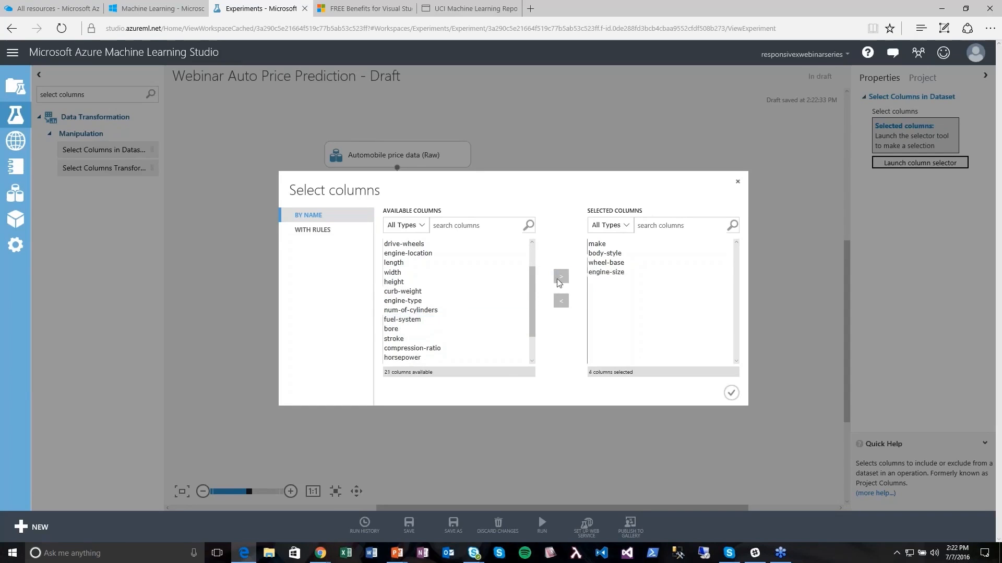
pyautogui.scroll(-1, 438, 333)
pyautogui.click(437, 339)
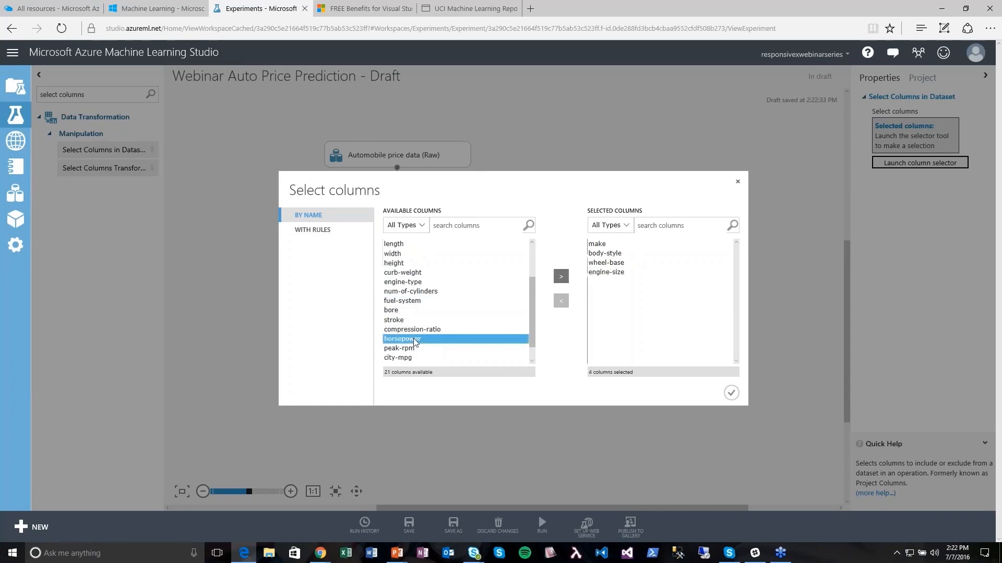
pyautogui.click(561, 277)
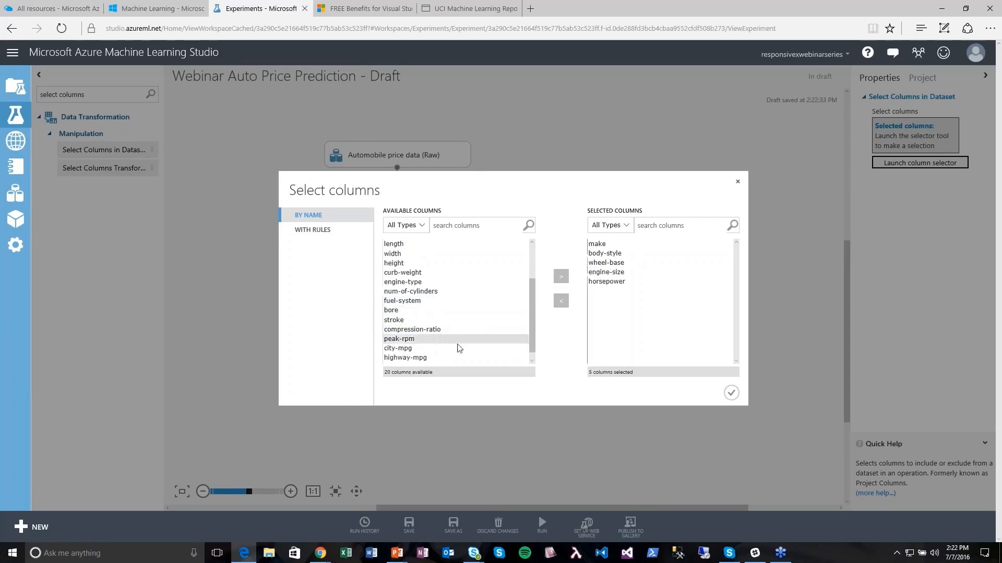
pyautogui.click(431, 338)
pyautogui.click(560, 276)
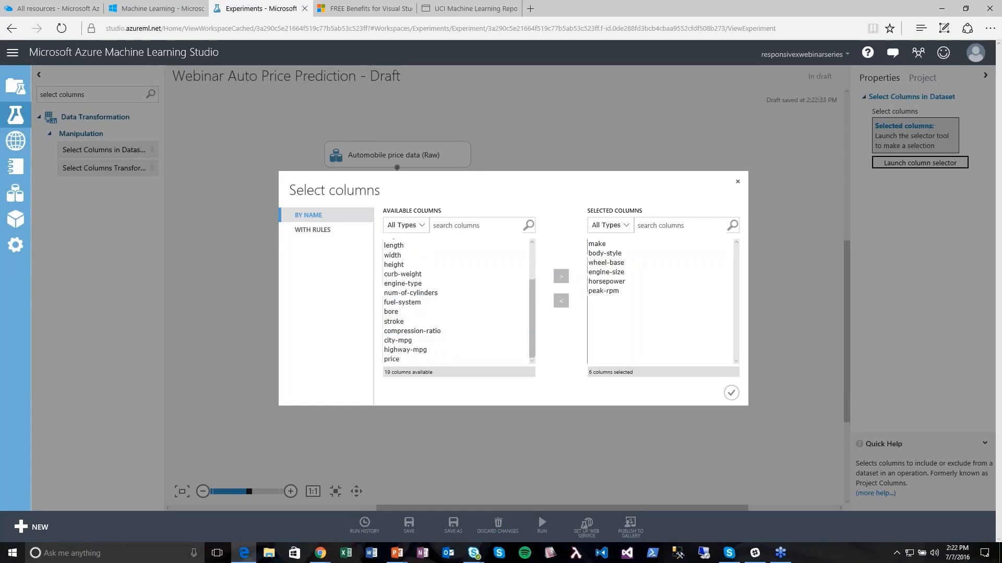
pyautogui.click(433, 350)
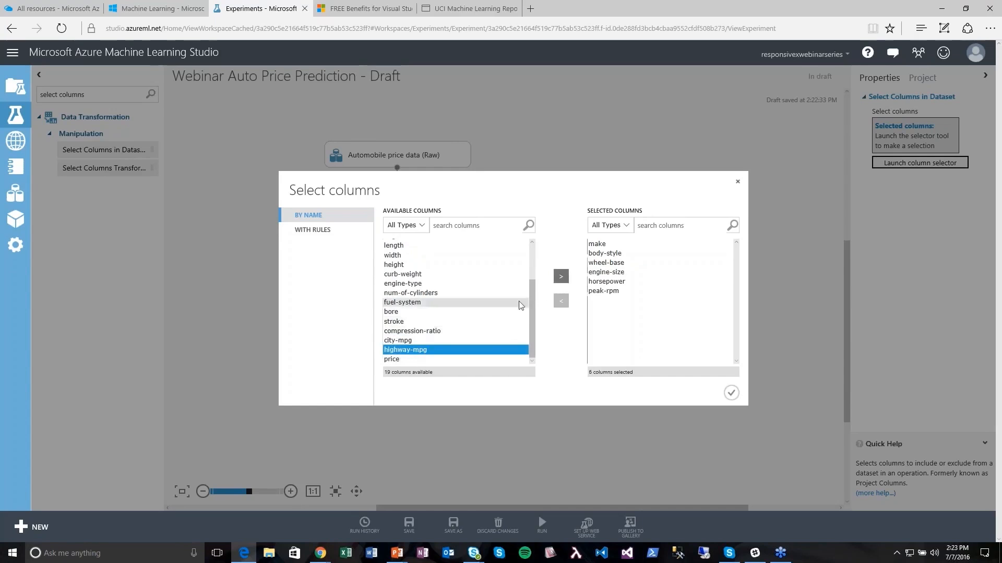
pyautogui.click(561, 277)
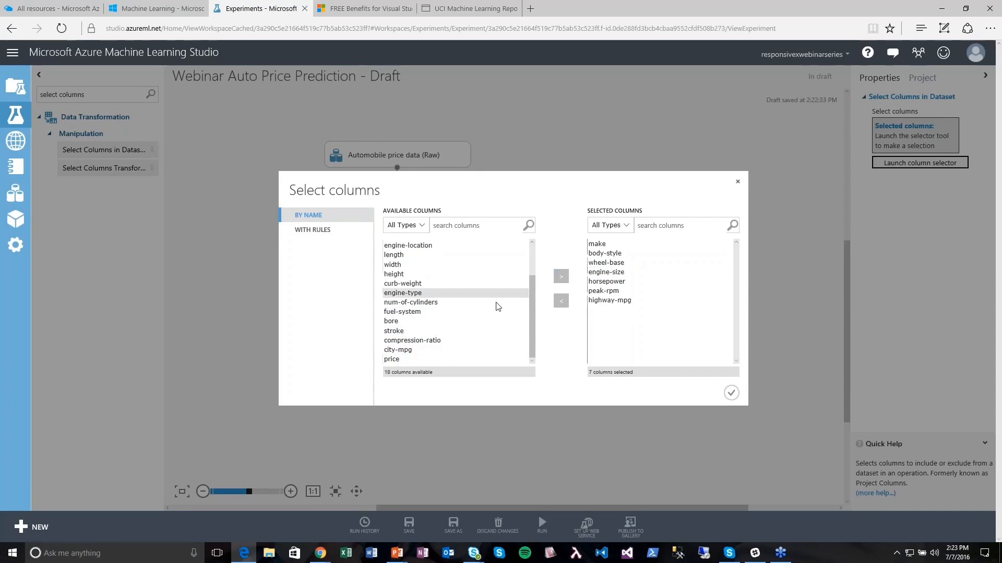
pyautogui.click(402, 359)
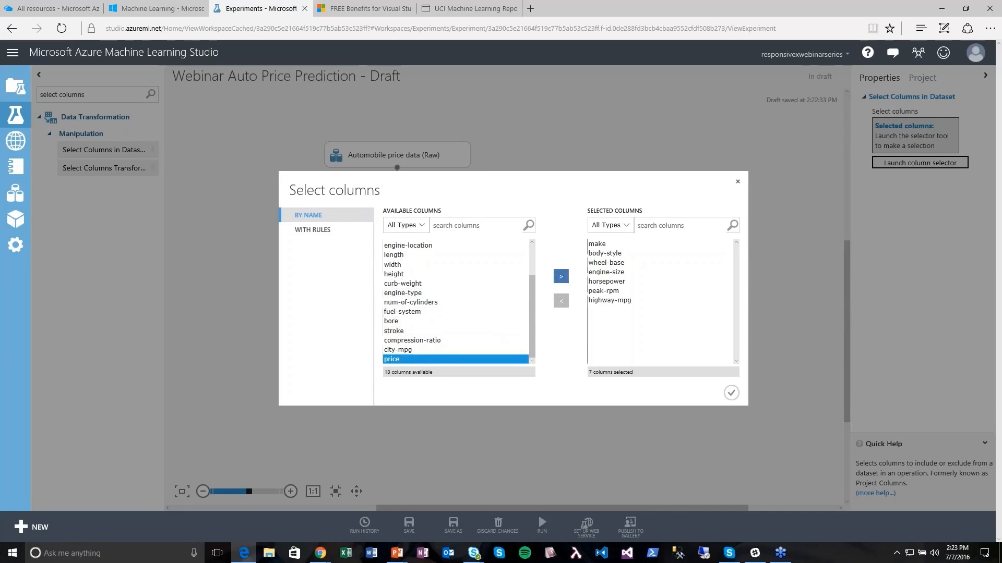
pyautogui.click(561, 276)
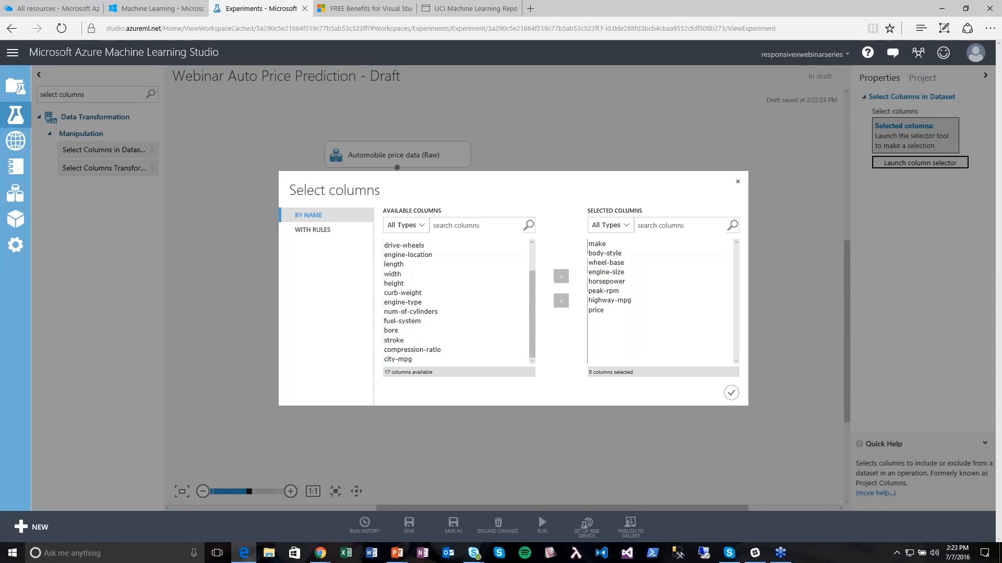
pyautogui.click(732, 394)
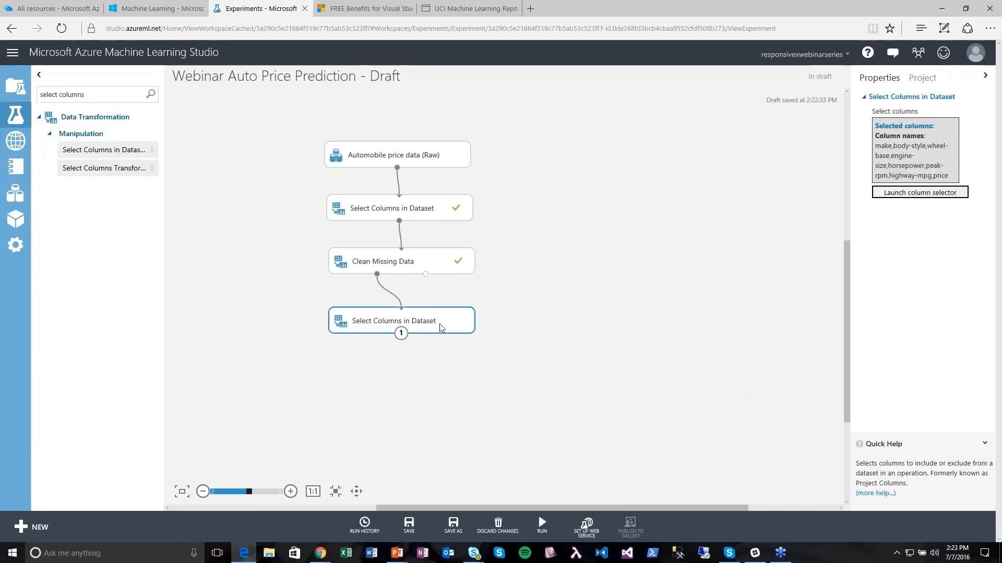
# - Run the experiment so all four modules, including the second Select Columns, complete
pyautogui.rightClick(400, 333)
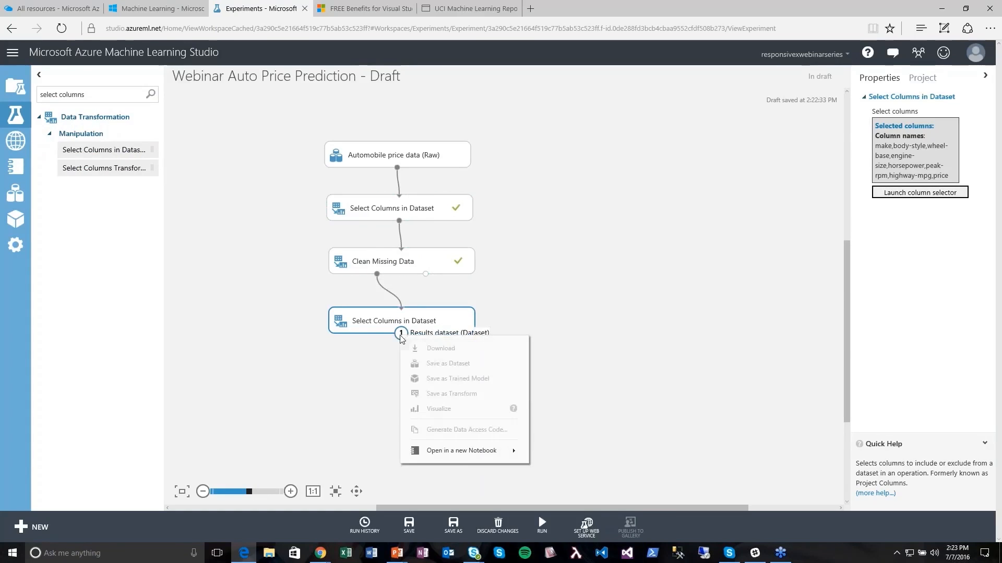
pyautogui.click(354, 371)
pyautogui.moveTo(541, 538)
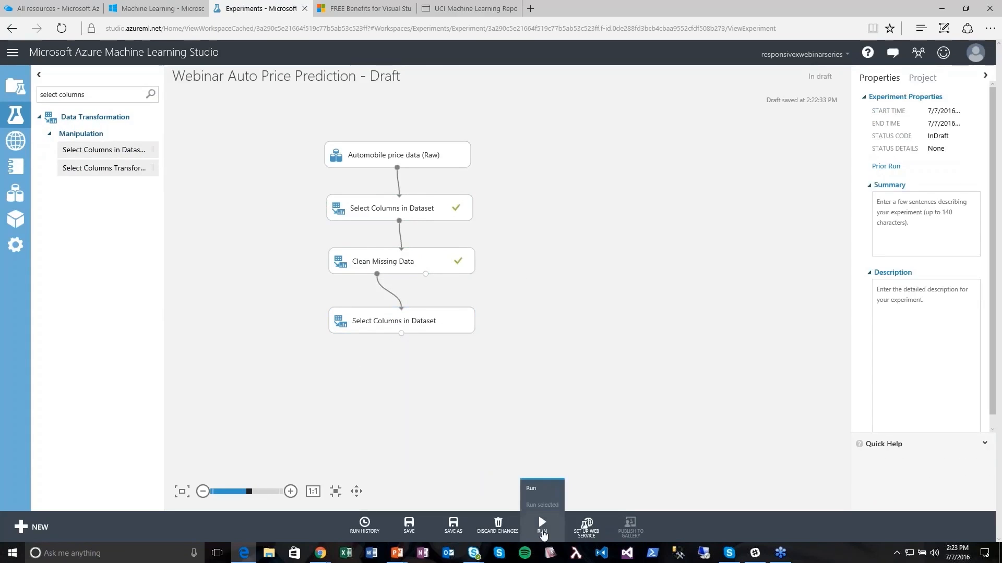
pyautogui.click(543, 532)
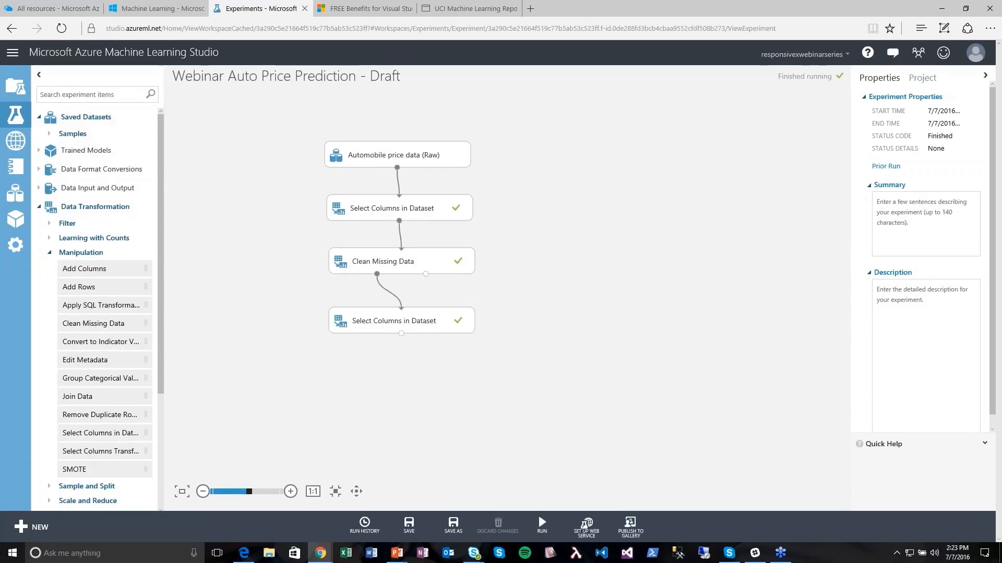
pyautogui.rightClick(400, 333)
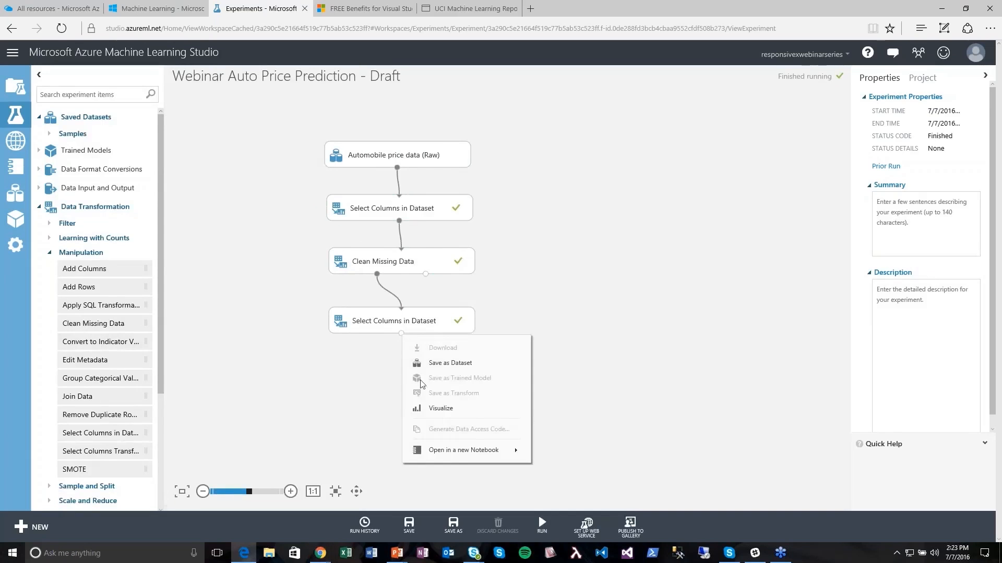
pyautogui.click(425, 408)
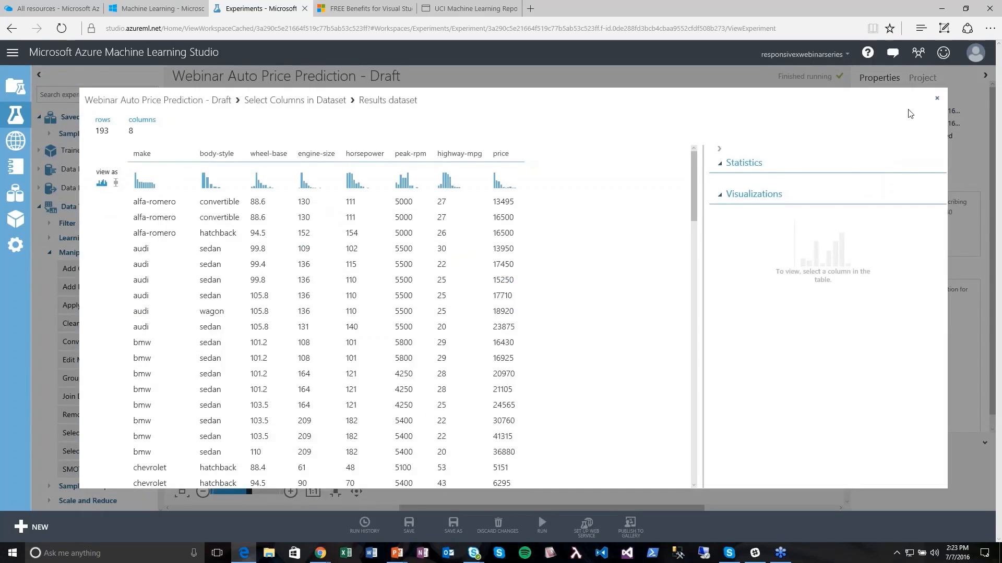
pyautogui.click(938, 102)
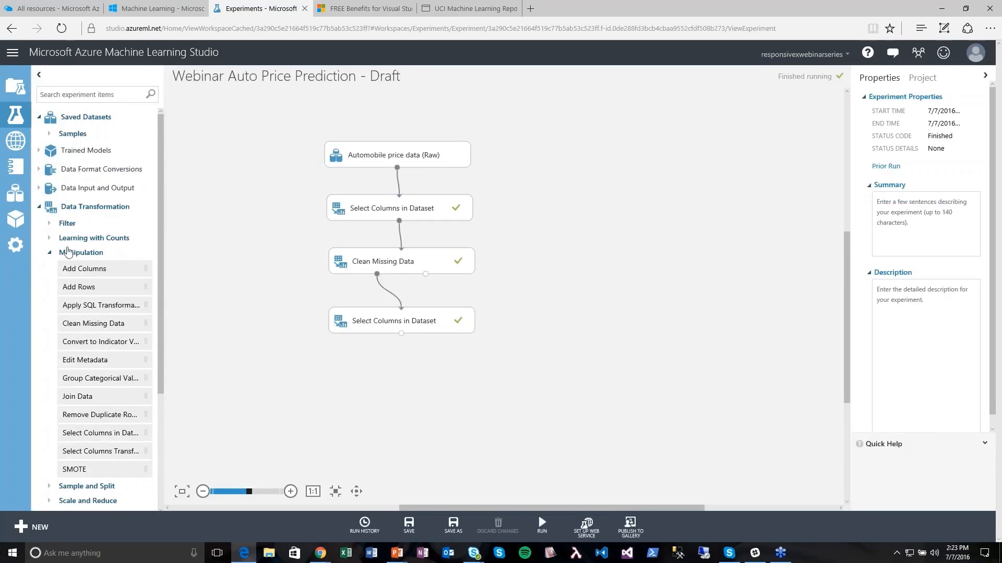
pyautogui.click(49, 252)
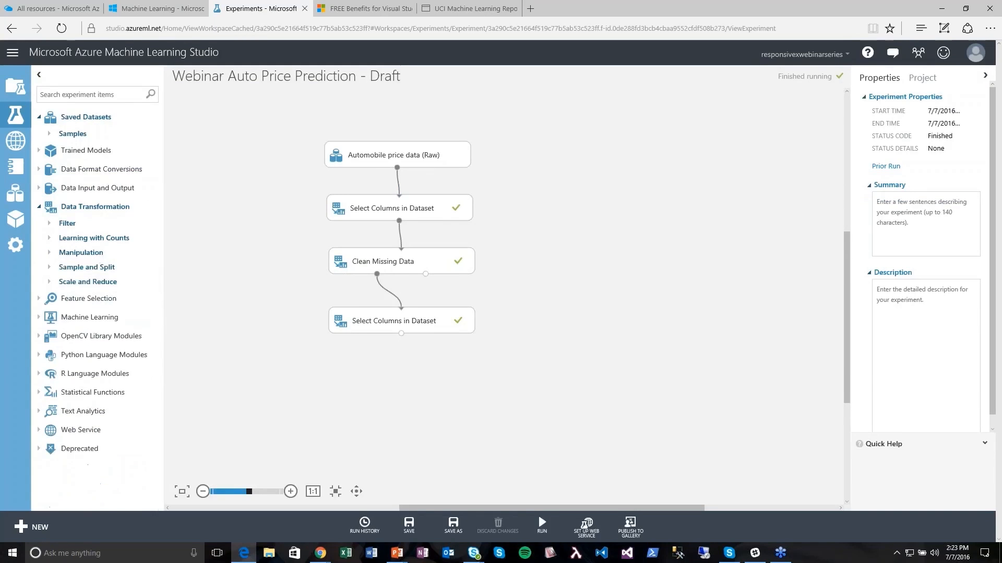
# - Add a Split Data module fed by the second Select Columns output
pyautogui.click(49, 268)
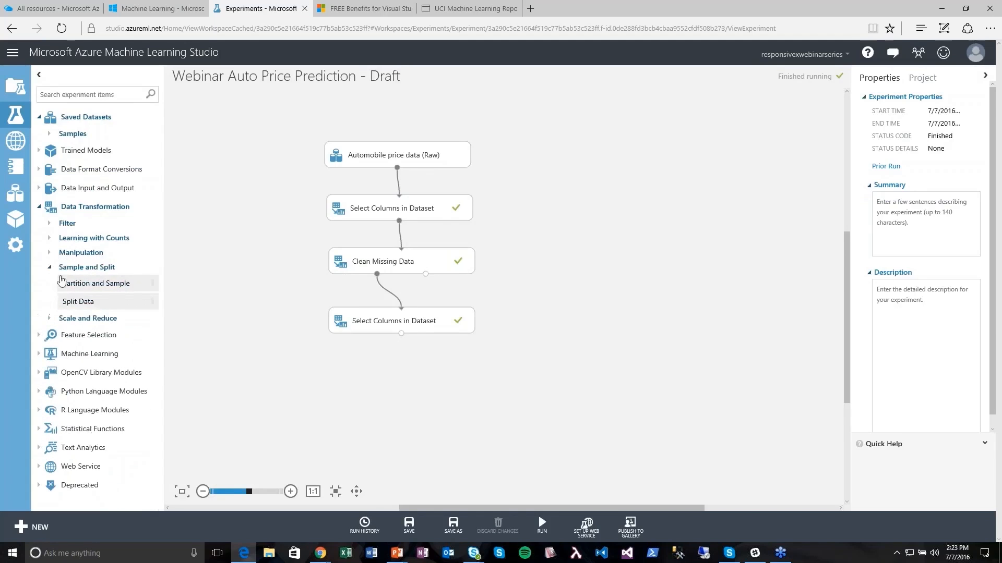
pyautogui.moveTo(83, 308); pyautogui.dragTo(401, 378)
pyautogui.moveTo(401, 333); pyautogui.dragTo(401, 379)
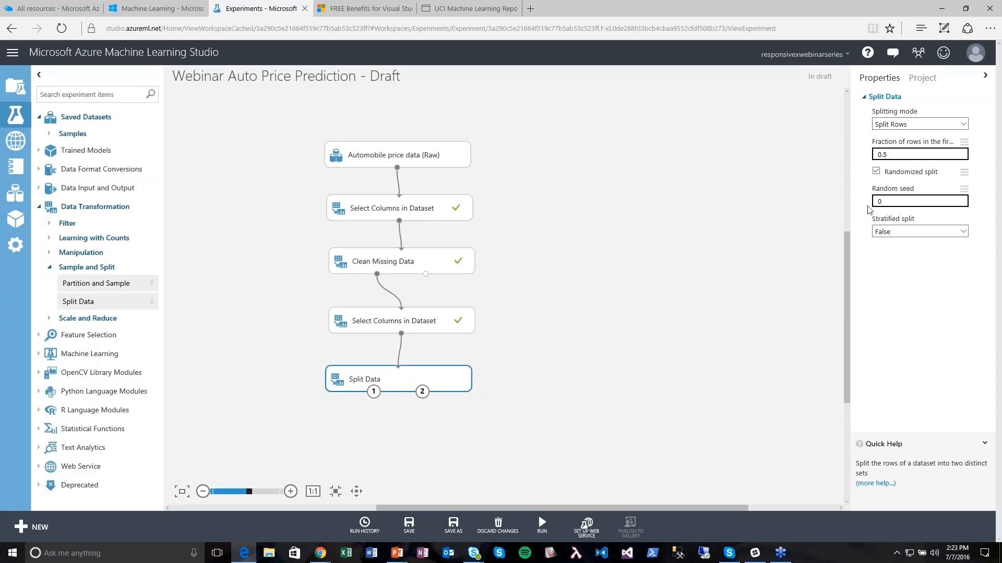
# - Set Split Data's fraction of rows in the first output to 0.75
pyautogui.moveTo(902, 155); pyautogui.dragTo(815, 157)
pyautogui.write('.75')
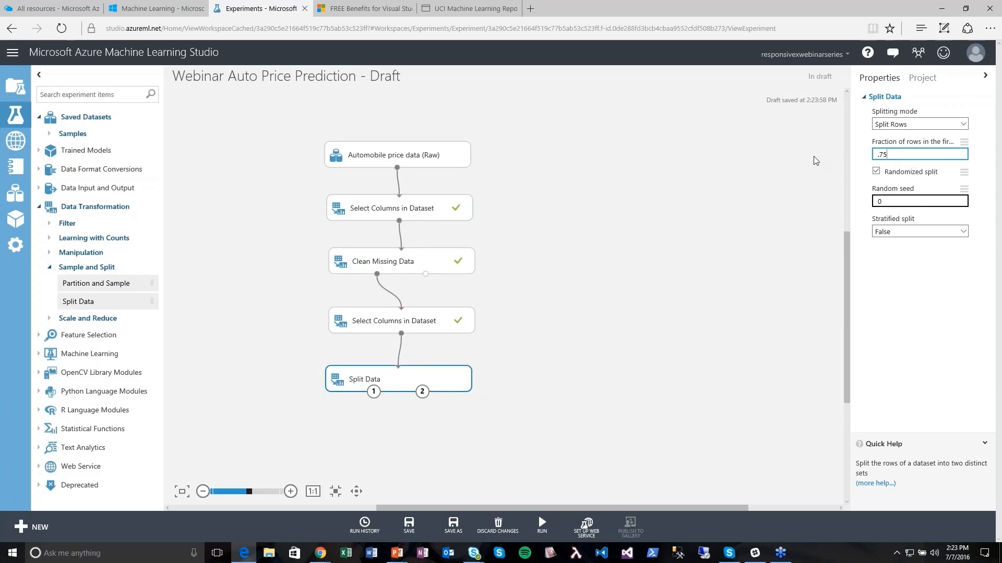
pyautogui.click(761, 231)
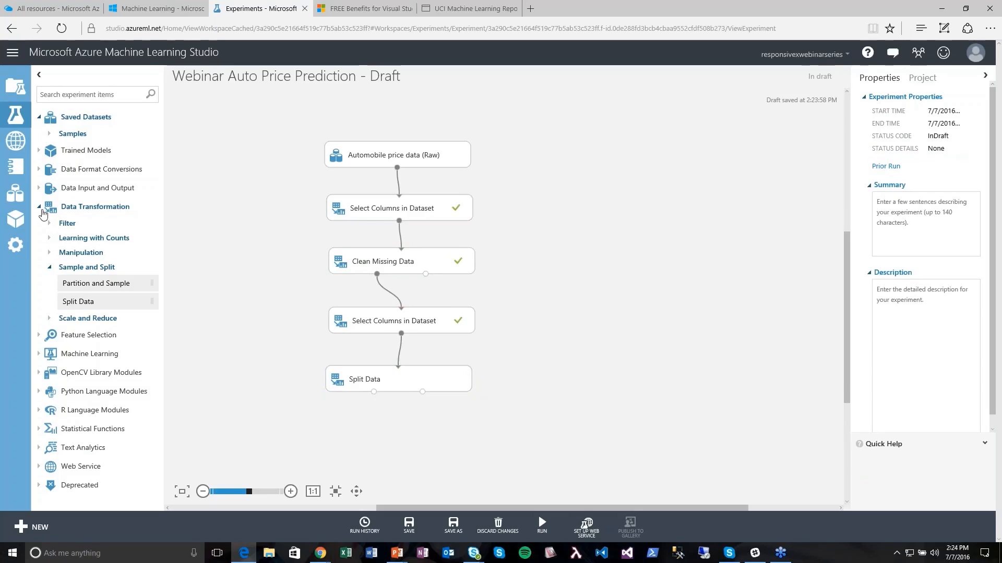
pyautogui.click(41, 209)
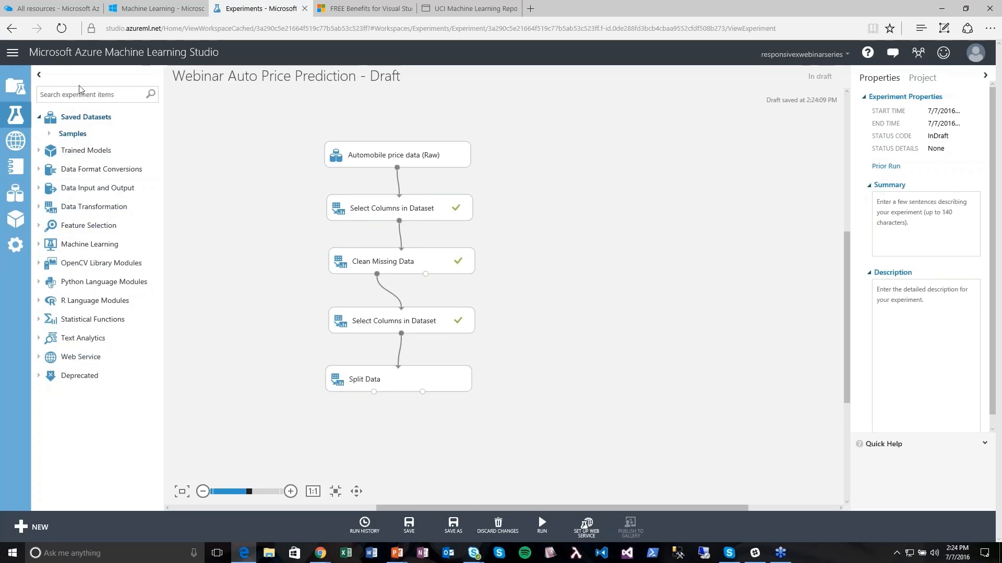
# - Find Linear Regression in the module search and place it left of Split Data
pyautogui.write('region')
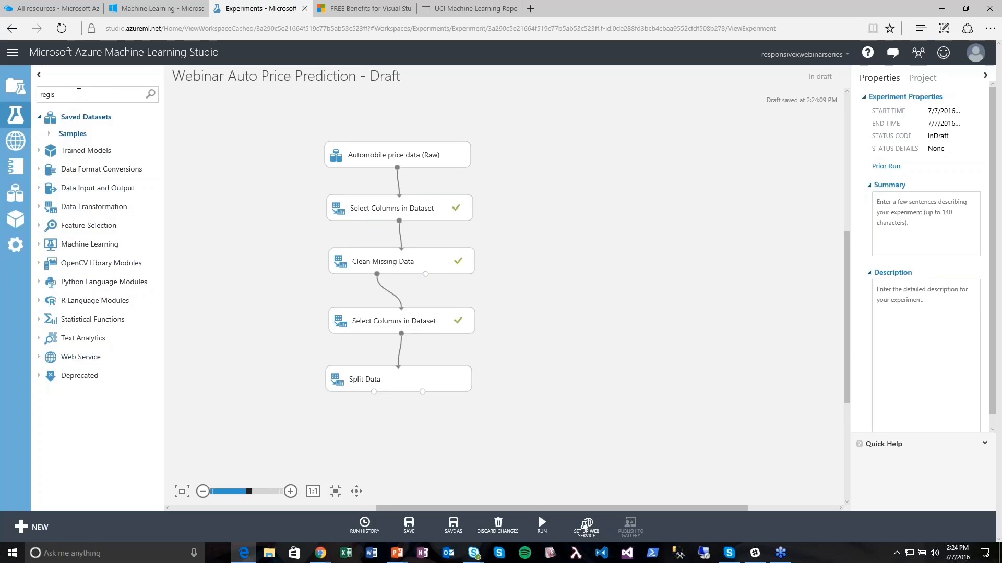
pyautogui.press('BackSpace')
pyautogui.press('BackSpace')
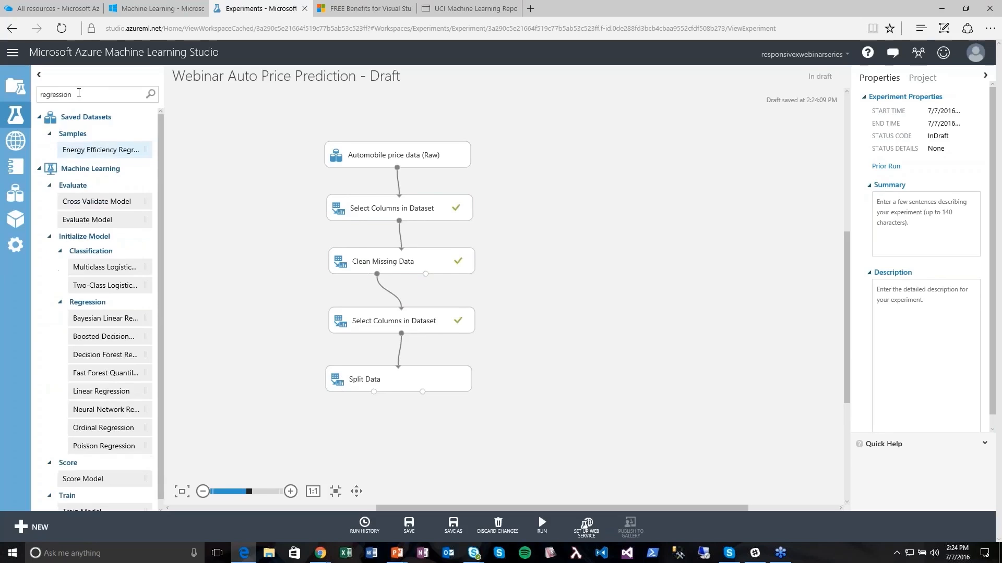
pyautogui.moveTo(89, 398); pyautogui.dragTo(248, 359)
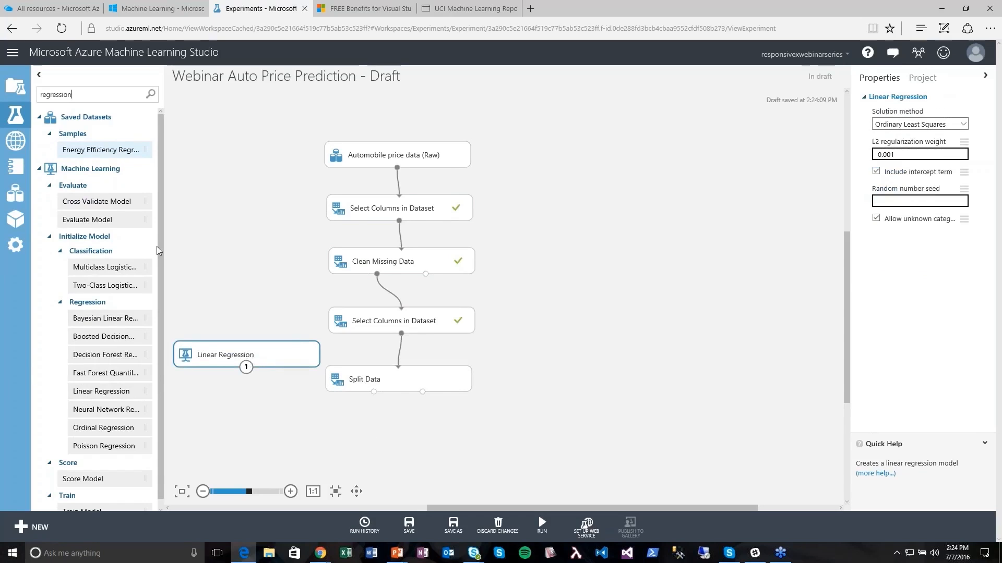
# - Search for 'tr' and place a Train Model module below Split Data
pyautogui.hotkey('ctrl', 'a')
pyautogui.write('tr')
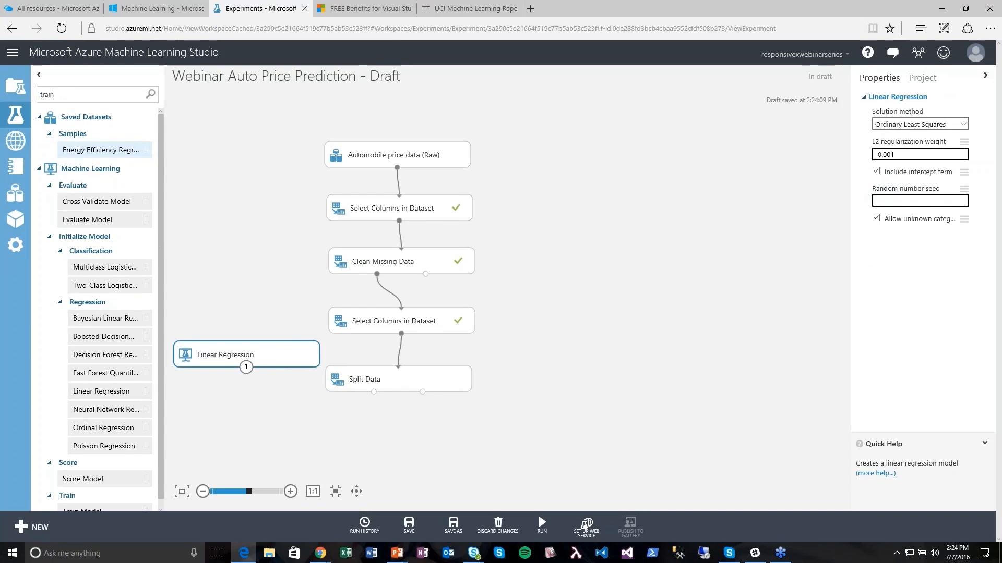
pyautogui.moveTo(82, 308); pyautogui.dragTo(382, 444)
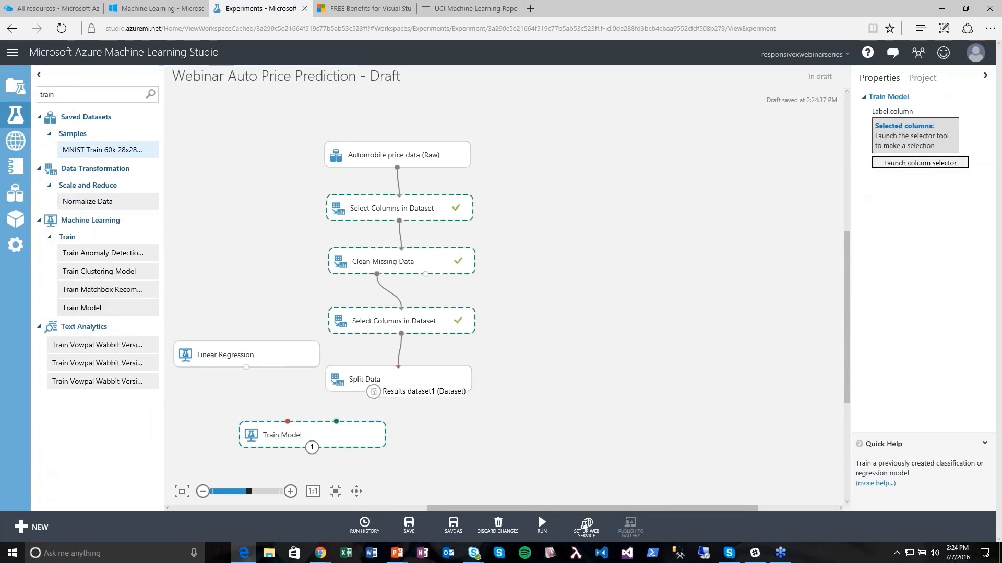
# - Connect Split Data's first output and Linear Regression into Train Model
pyautogui.moveTo(374, 392); pyautogui.dragTo(337, 421)
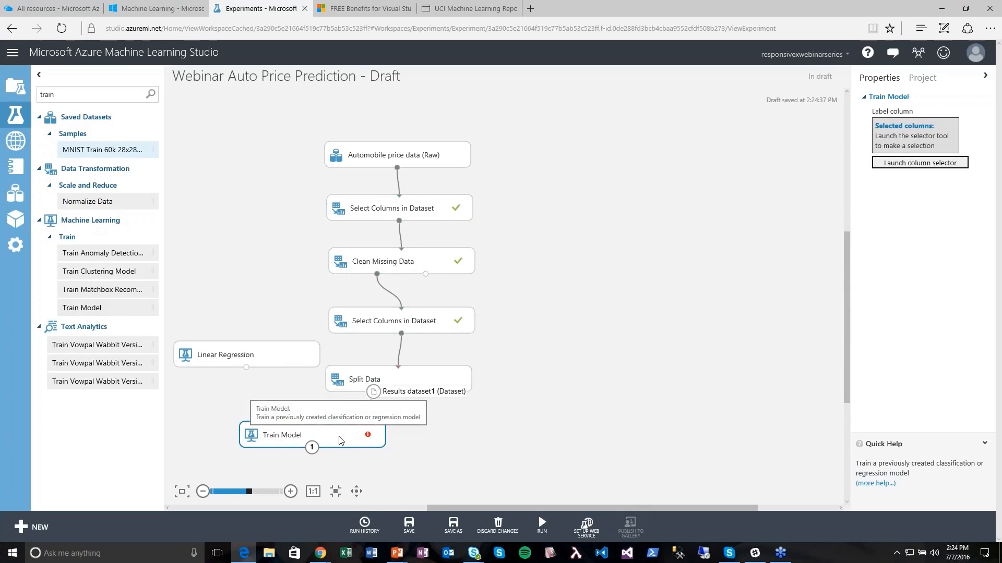
pyautogui.moveTo(247, 367); pyautogui.dragTo(291, 436)
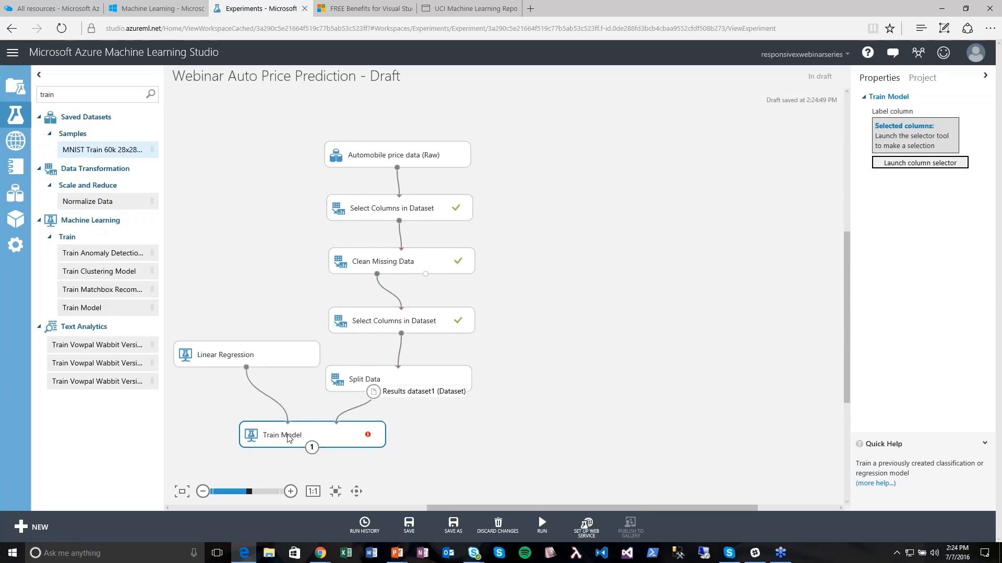
pyautogui.moveTo(259, 361); pyautogui.dragTo(256, 387)
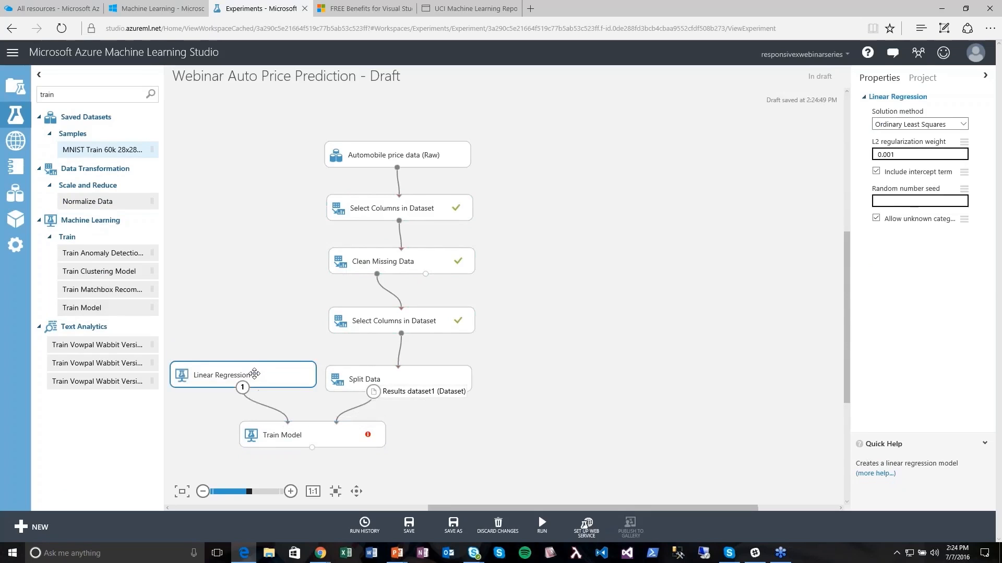
pyautogui.click(652, 458)
pyautogui.scroll(-2, 631, 376)
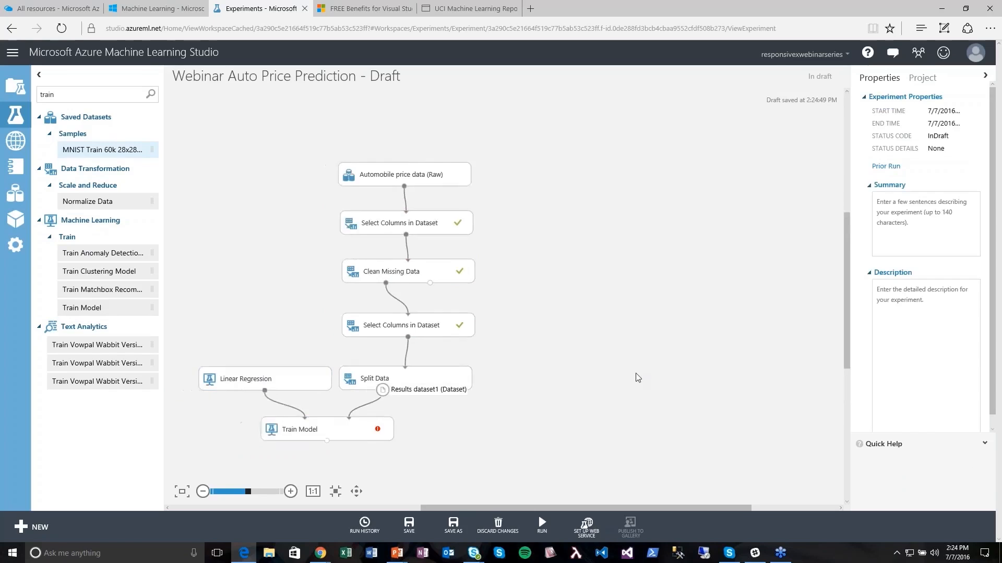
pyautogui.moveTo(847, 357); pyautogui.dragTo(846, 380)
pyautogui.scroll(1, 585, 353)
# - Set Train Model's label column to price
pyautogui.click(373, 370)
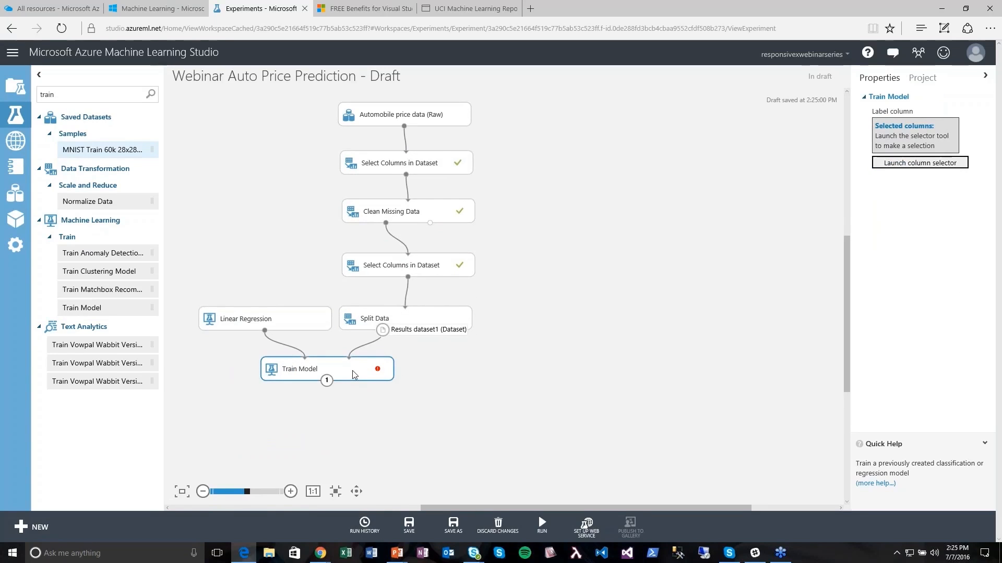
pyautogui.click(920, 163)
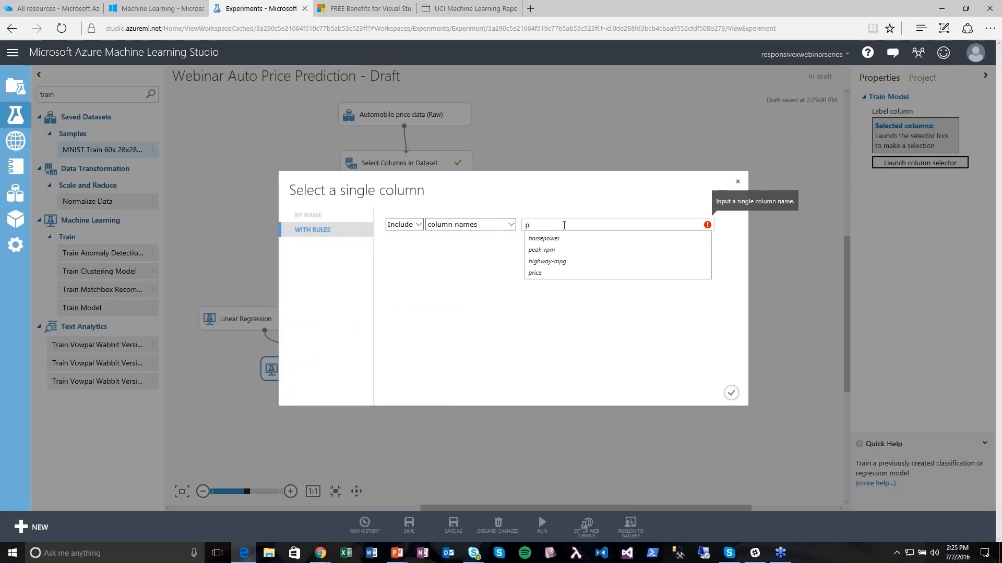
pyautogui.click(538, 275)
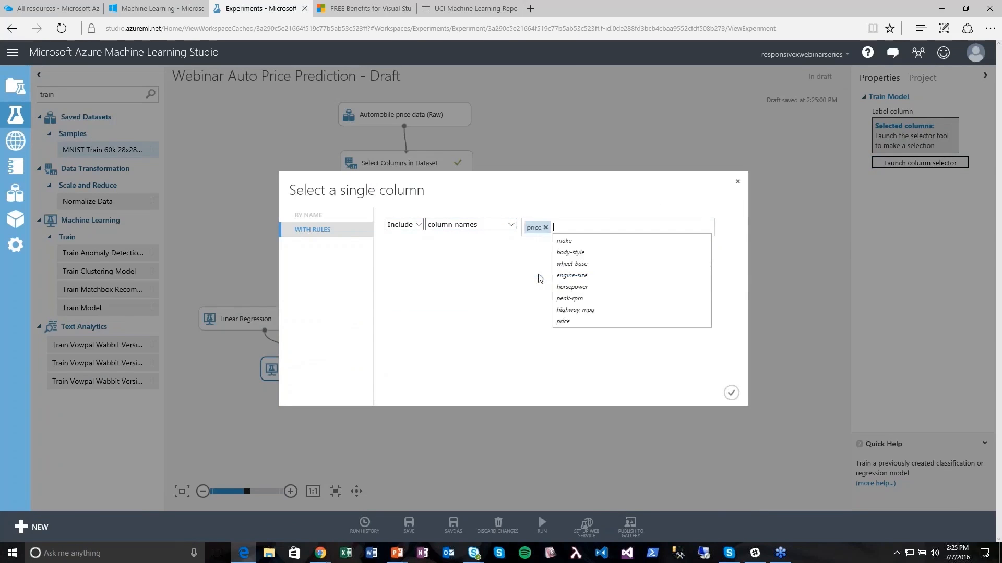
pyautogui.click(732, 394)
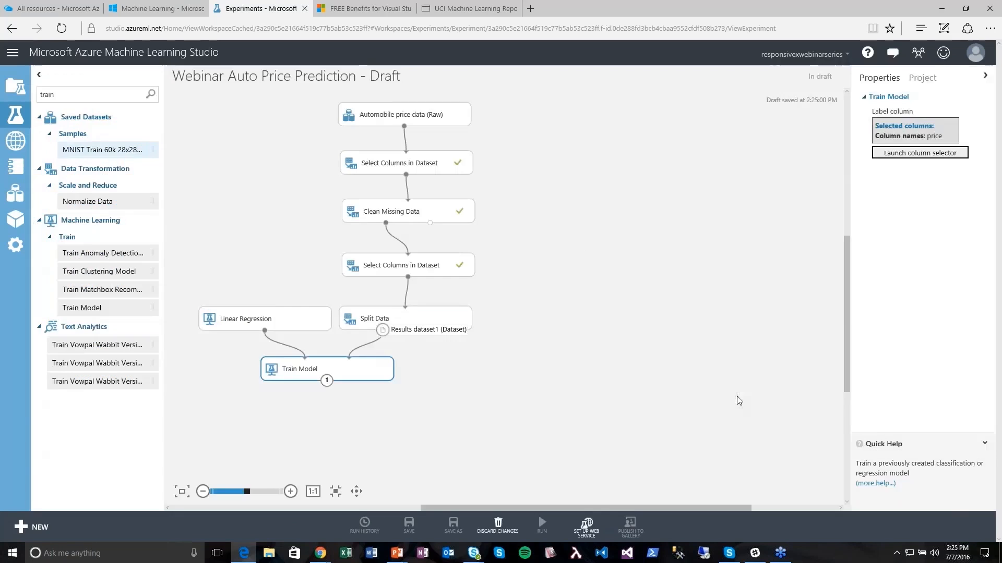
pyautogui.click(547, 377)
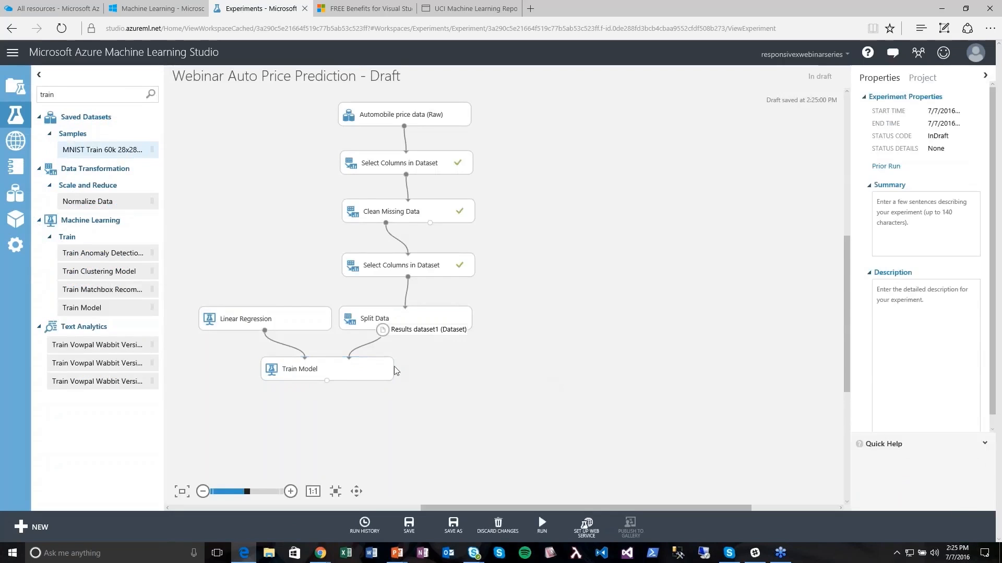
# - Run the experiment so Train Model completes alongside Linear Regression and Split Data
pyautogui.click(541, 519)
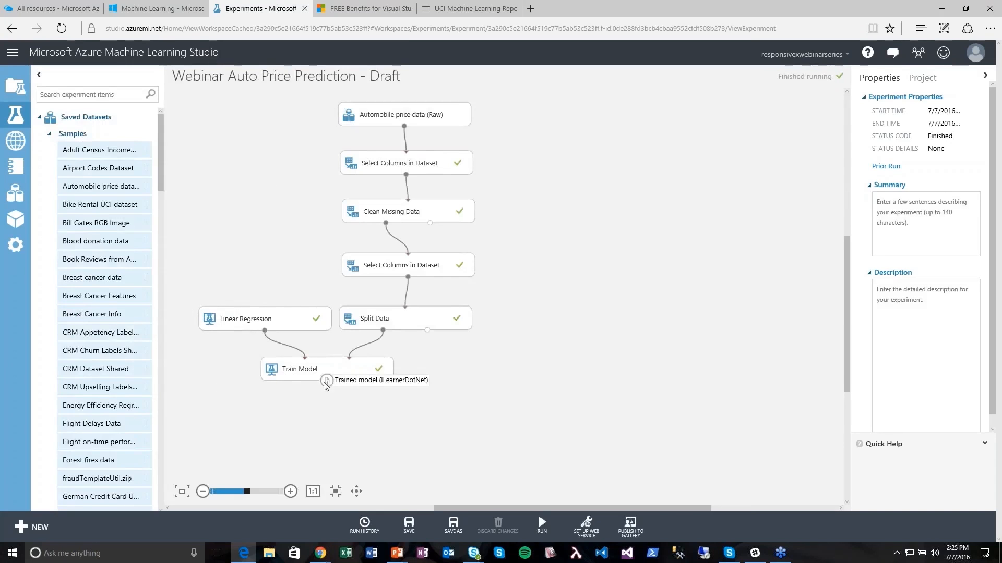
# - View the trained model's feature weights, led by Bias at -22043.5, then close them
pyautogui.click(326, 382)
pyautogui.click(365, 456)
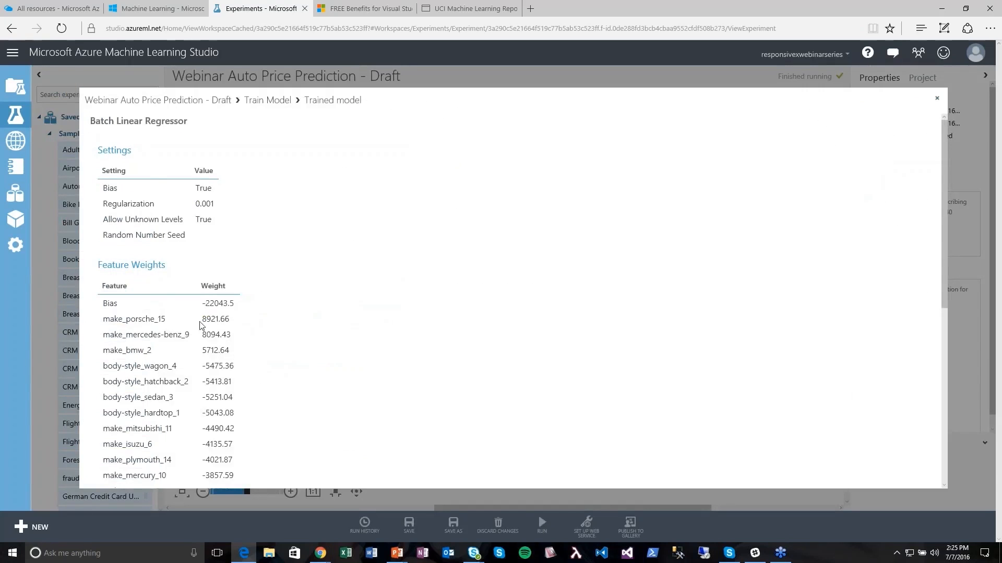
pyautogui.scroll(-1, 204, 326)
pyautogui.scroll(-6, 224, 374)
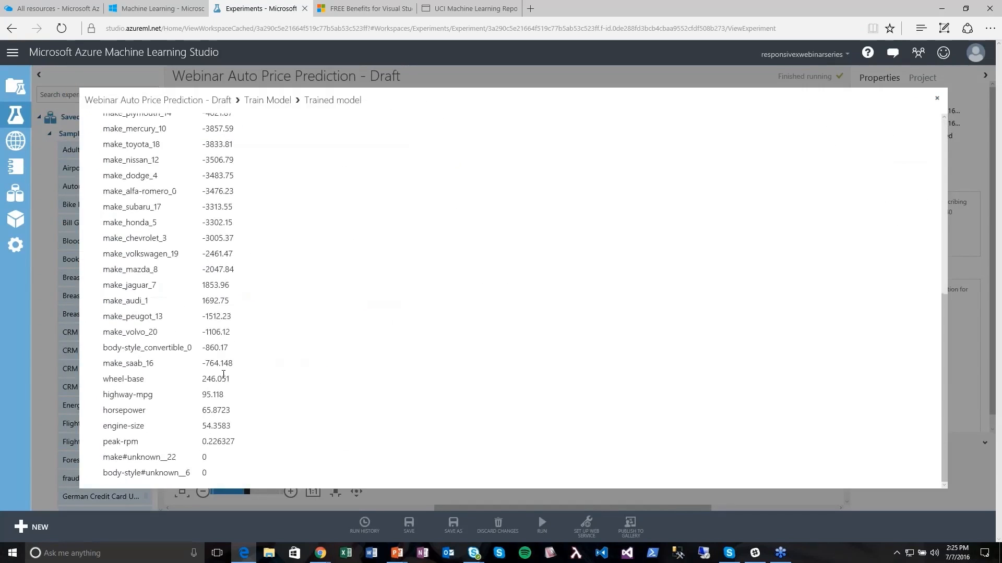
pyautogui.scroll(5, 219, 377)
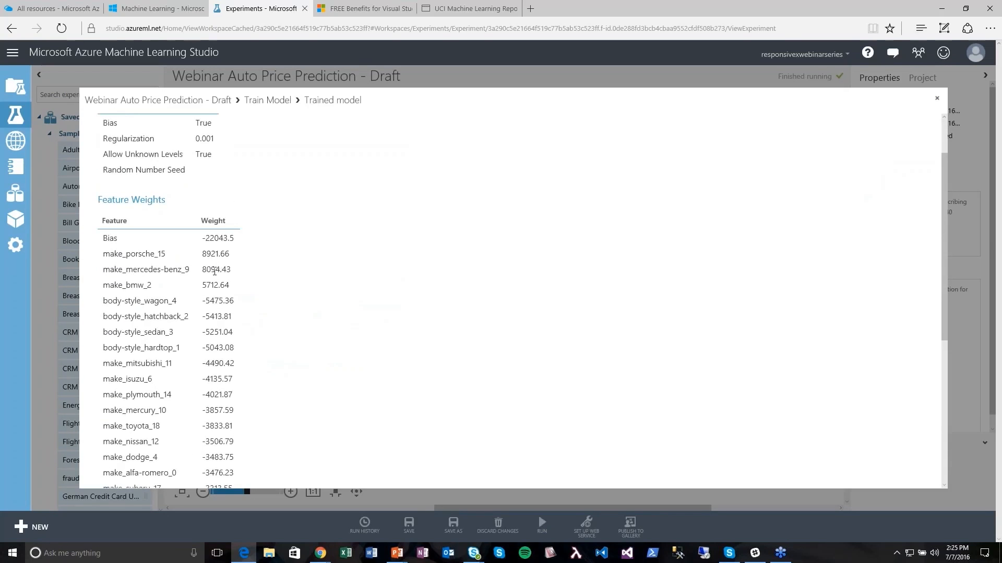
pyautogui.click(937, 99)
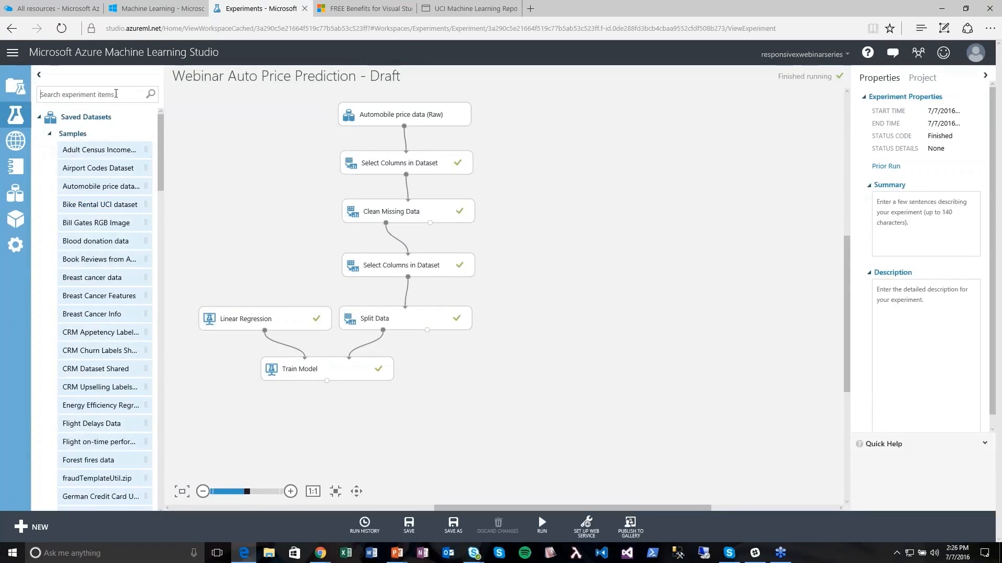
# - Search 'model' and place a Score Model module below Train Model
pyautogui.write('model')
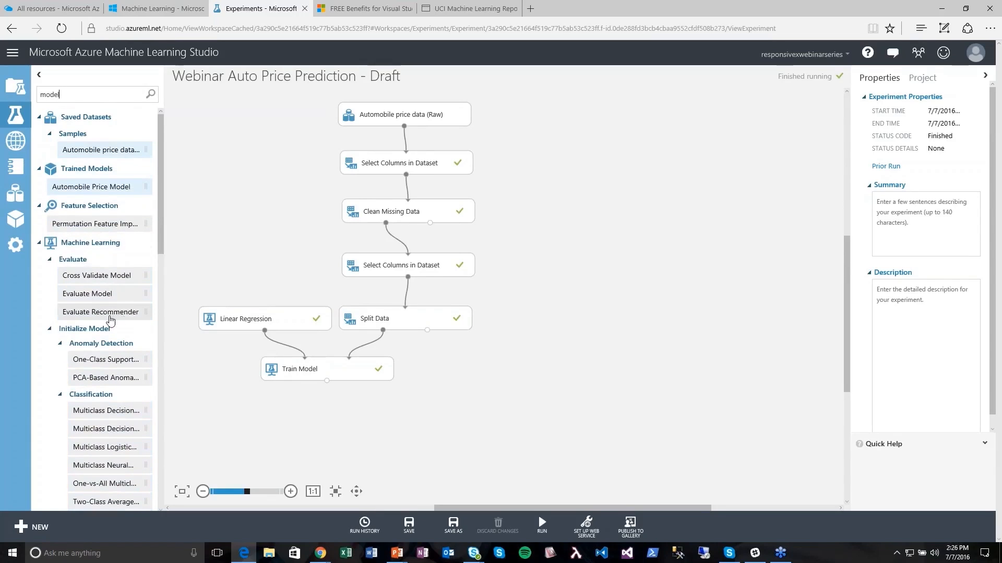
pyautogui.scroll(-12, 110, 319)
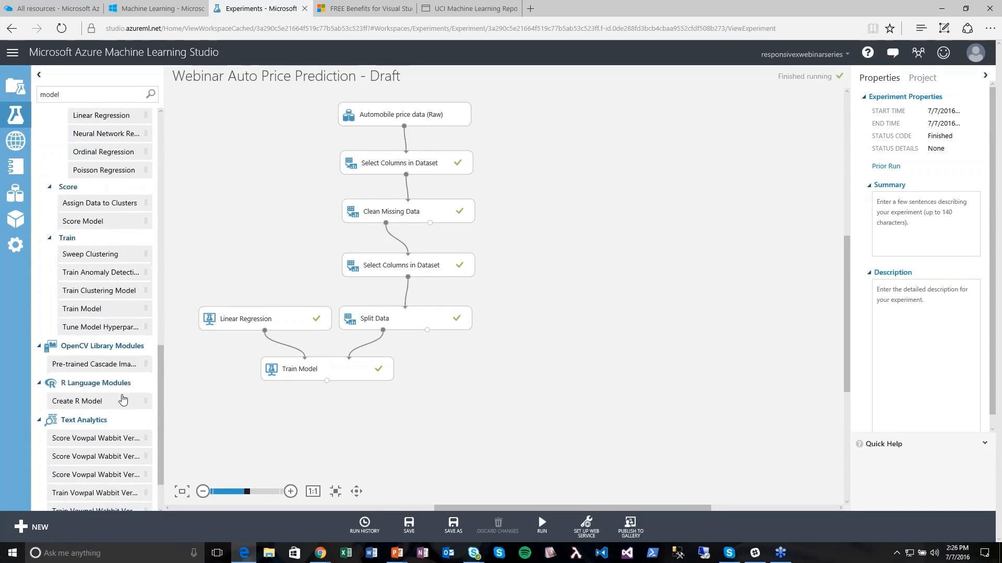
pyautogui.click(86, 222)
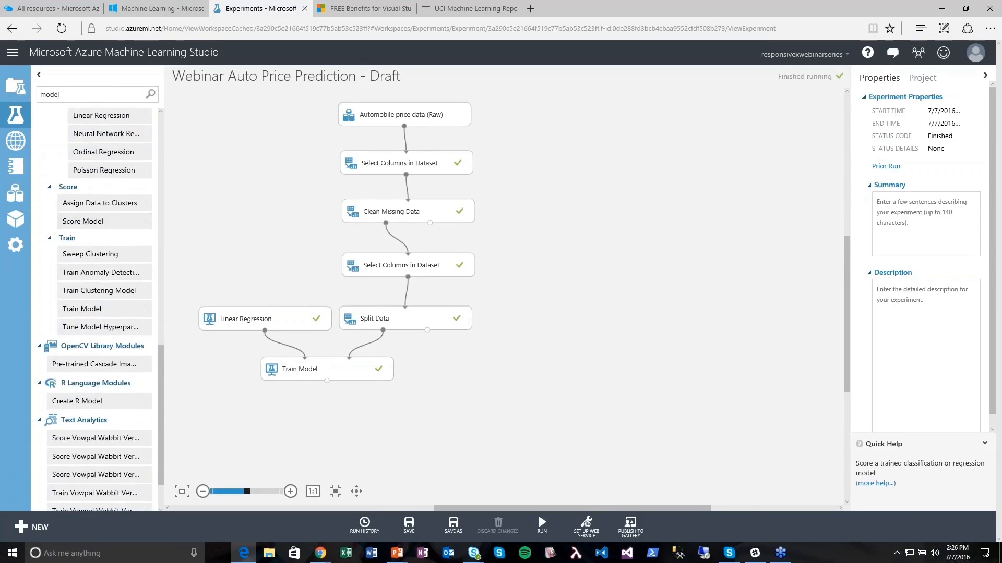
pyautogui.moveTo(86, 222); pyautogui.dragTo(352, 424)
# - Feed Score Model with the trained model and Split Data's test rows, then run the experiment
pyautogui.moveTo(327, 382); pyautogui.dragTo(331, 424)
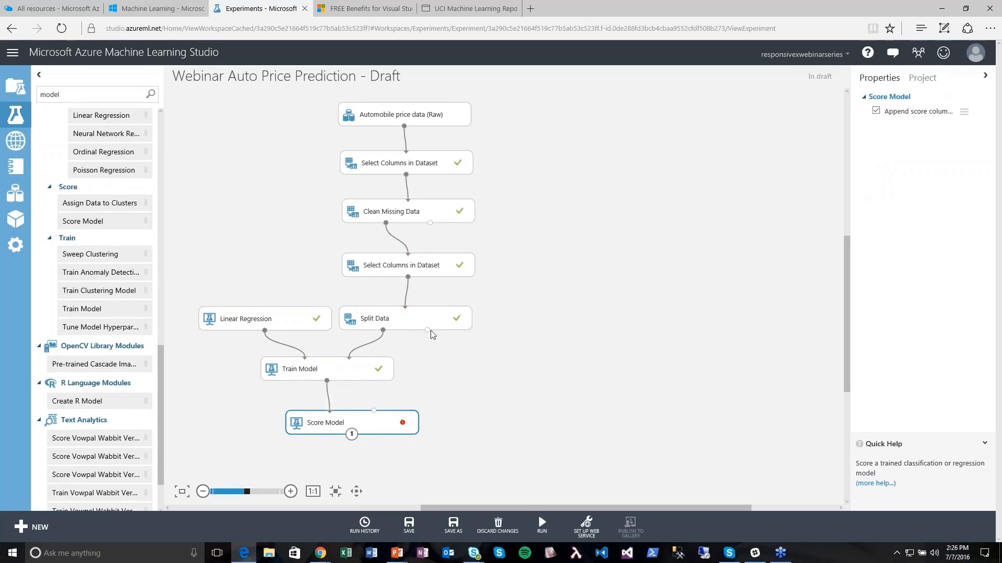
pyautogui.moveTo(427, 330); pyautogui.dragTo(375, 424)
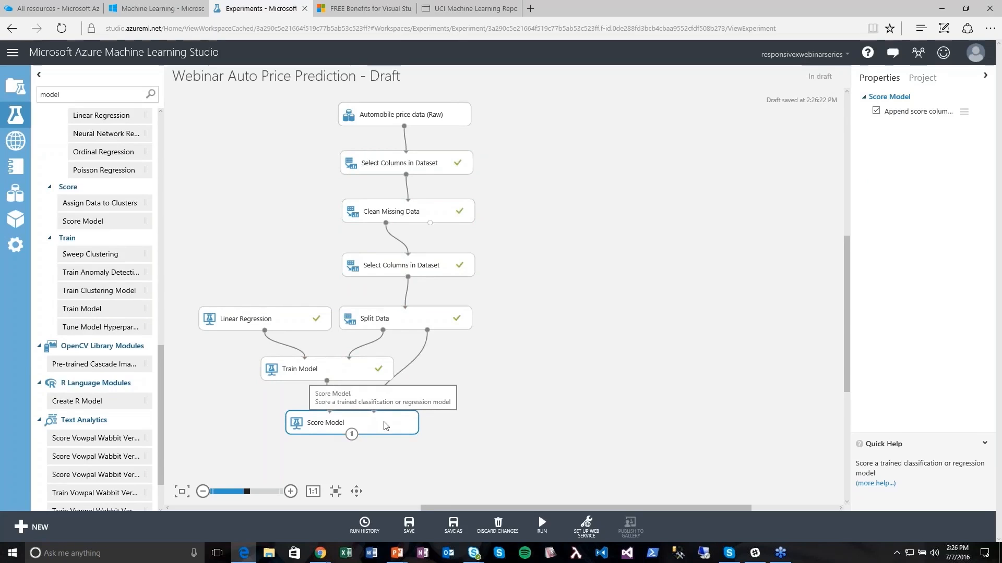
pyautogui.moveTo(385, 426); pyautogui.dragTo(408, 422)
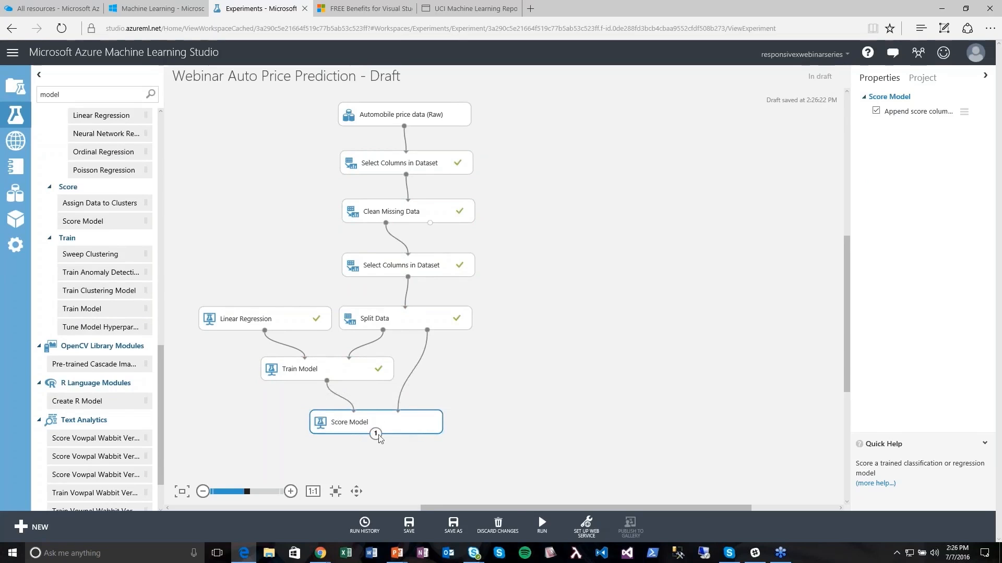
pyautogui.moveTo(532, 528)
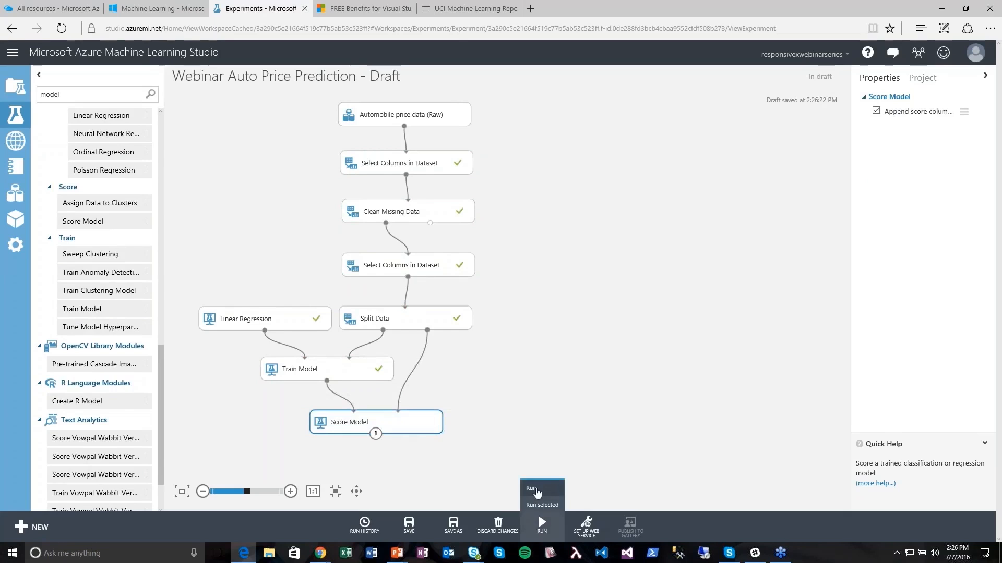
pyautogui.click(536, 490)
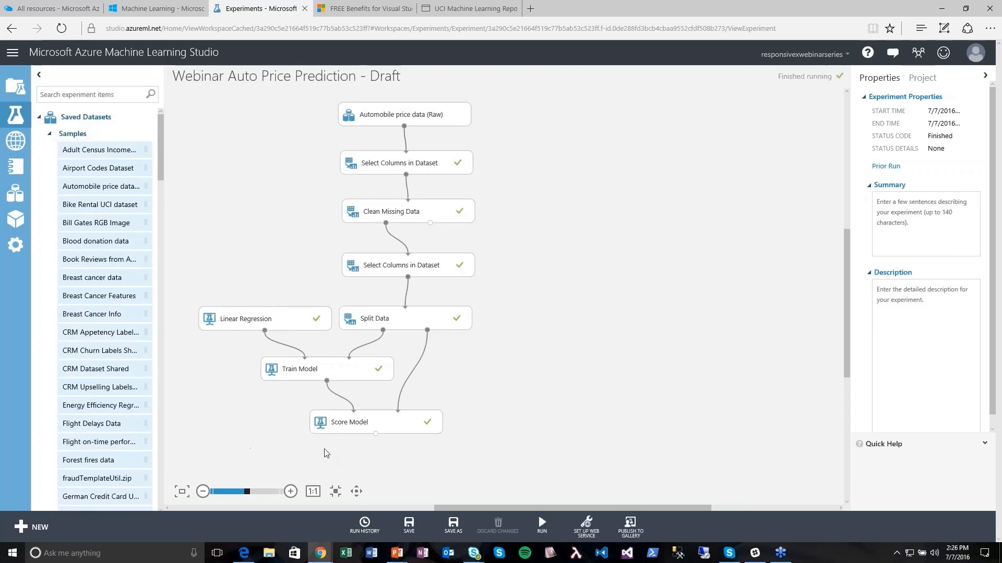
pyautogui.rightClick(377, 435)
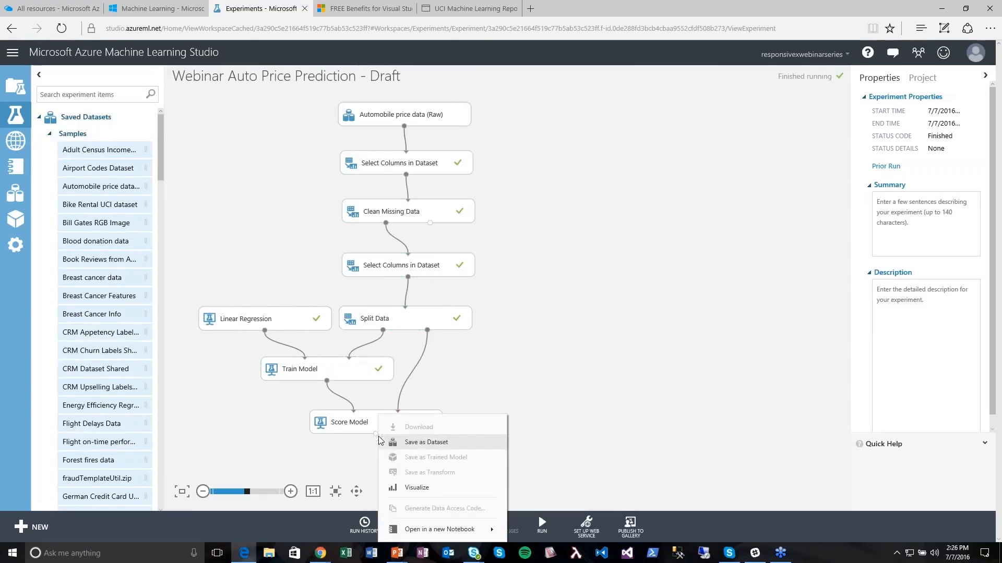
pyautogui.click(416, 488)
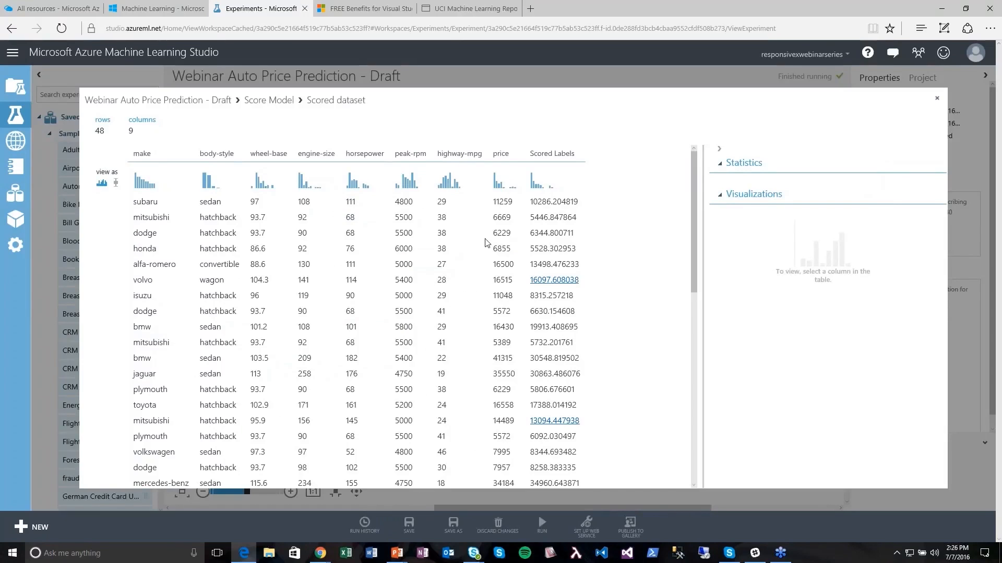
pyautogui.scroll(-1, 694, 233)
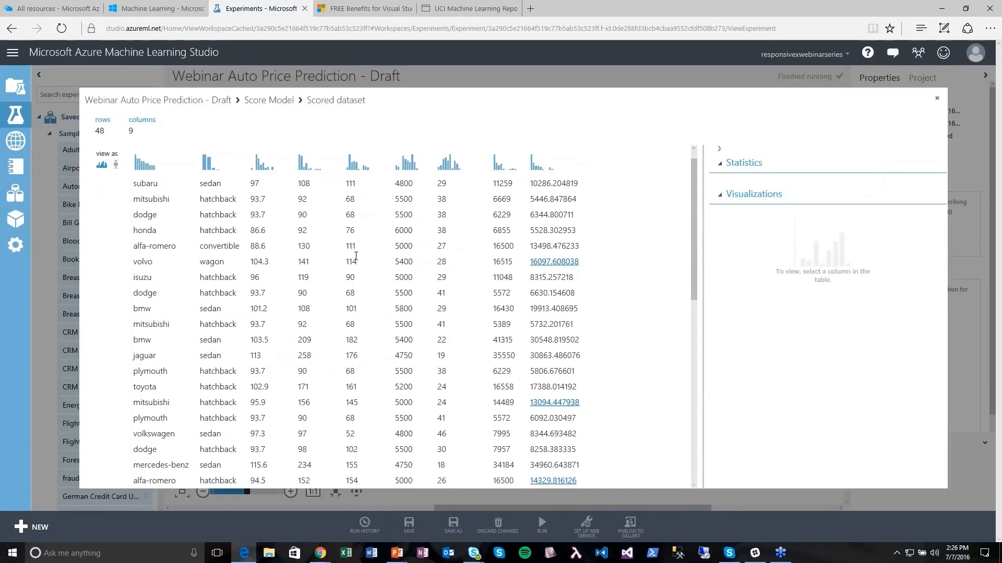
pyautogui.moveTo(694, 264); pyautogui.dragTo(678, 394)
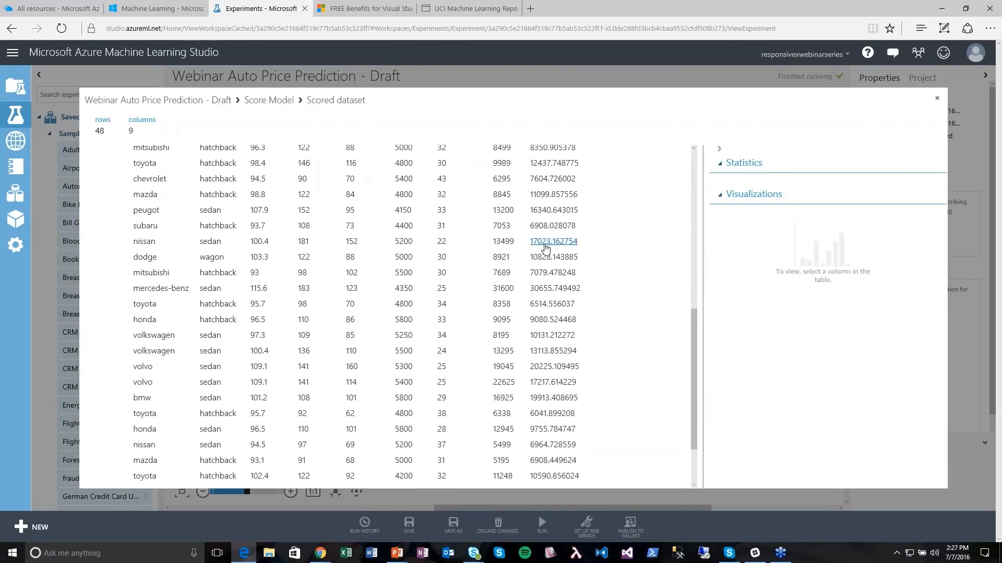
pyautogui.moveTo(696, 351); pyautogui.dragTo(679, 470)
pyautogui.moveTo(697, 415); pyautogui.dragTo(697, 211)
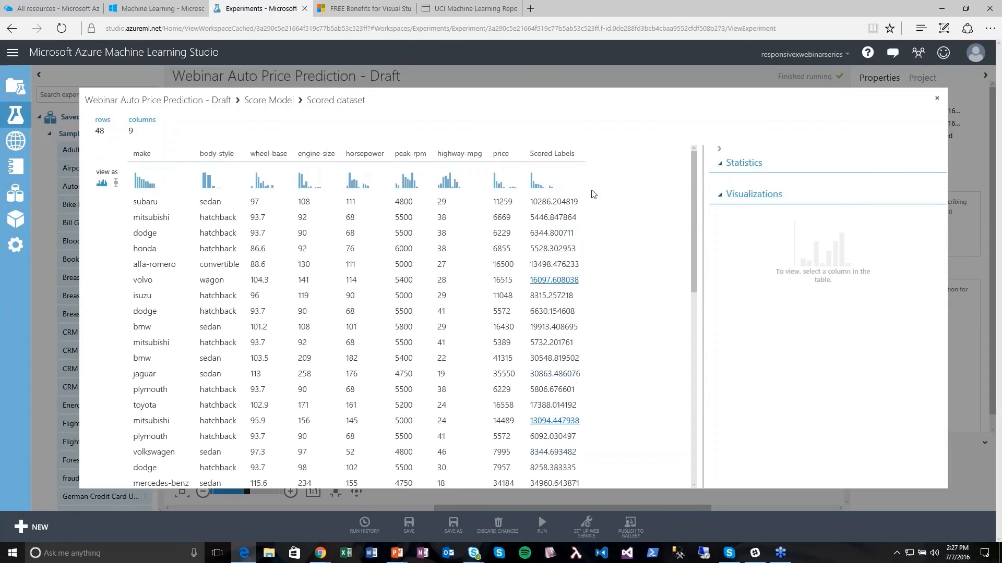
pyautogui.click(574, 197)
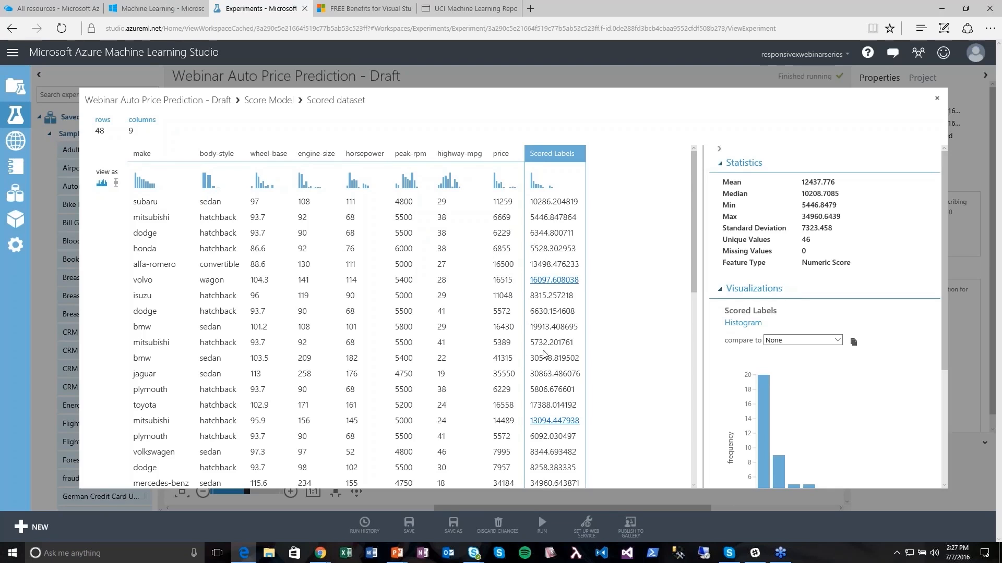
pyautogui.scroll(-3, 571, 360)
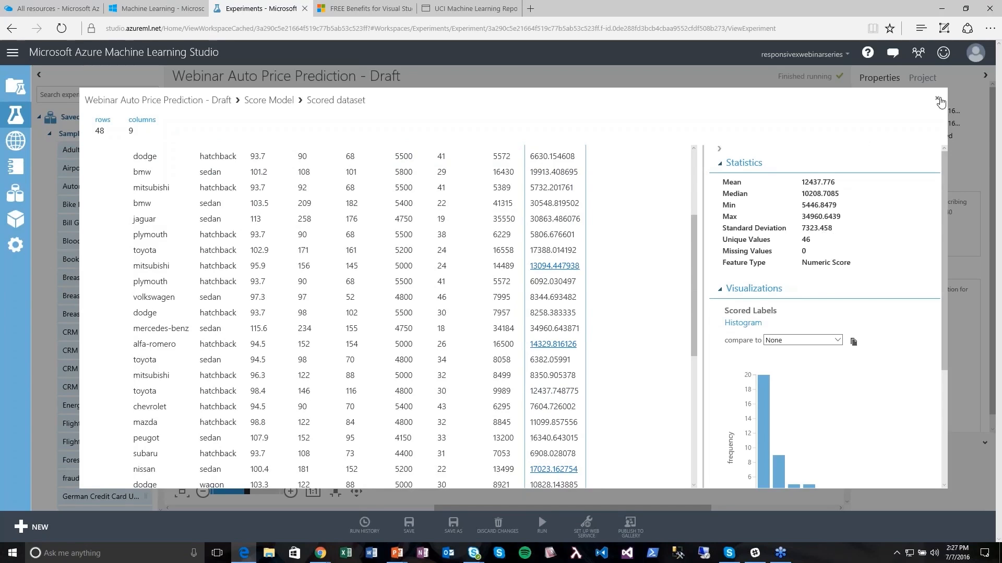
pyautogui.click(938, 100)
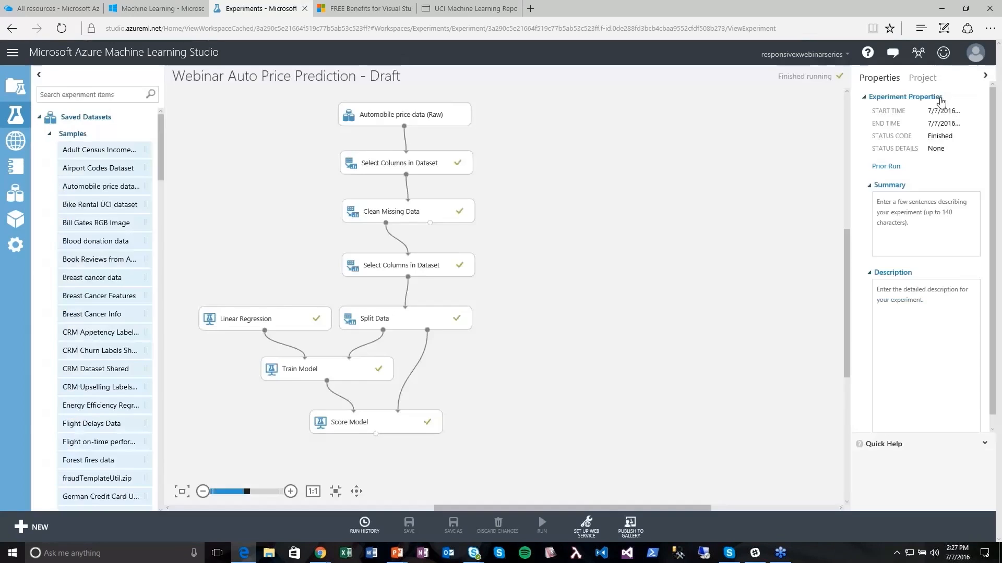
# - Search 'evaluate' and place an Evaluate Model module below Score Model
pyautogui.click(107, 97)
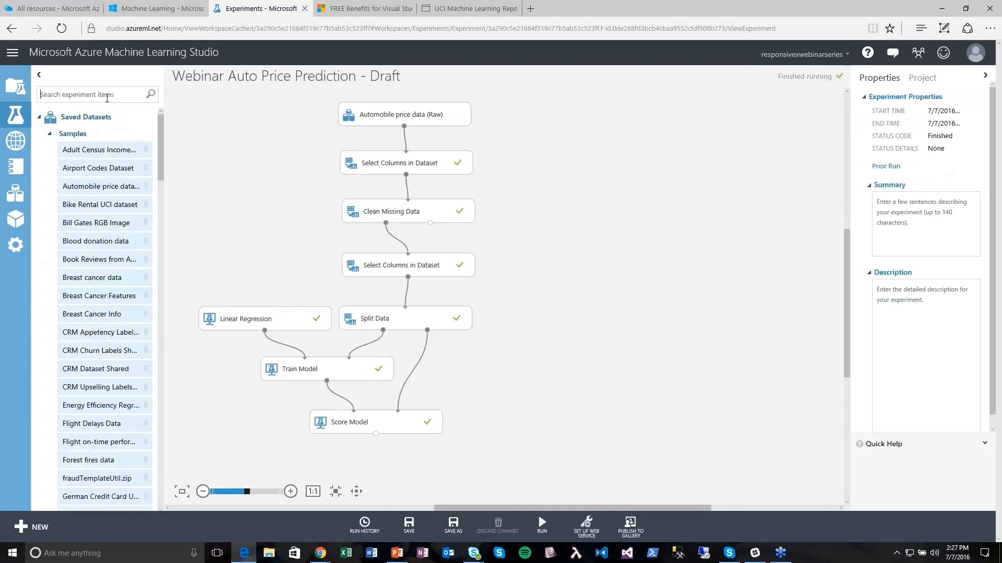
pyautogui.write('evalute')
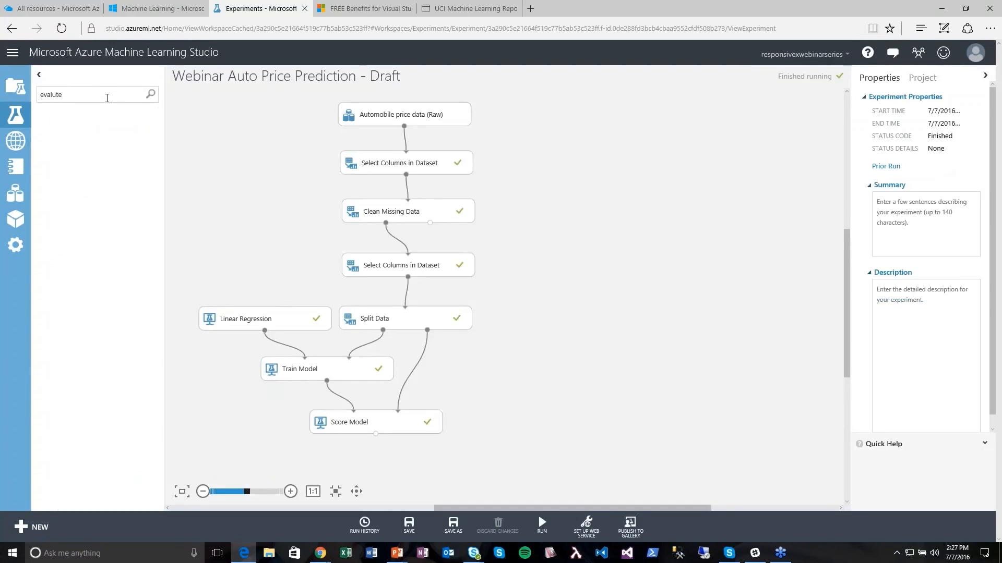
pyautogui.press('BackSpace')
pyautogui.press('BackSpace')
pyautogui.press('BackSpace')
pyautogui.write('ate')
pyautogui.hotkey('ctrl', 'a')
pyautogui.write('evaluate')
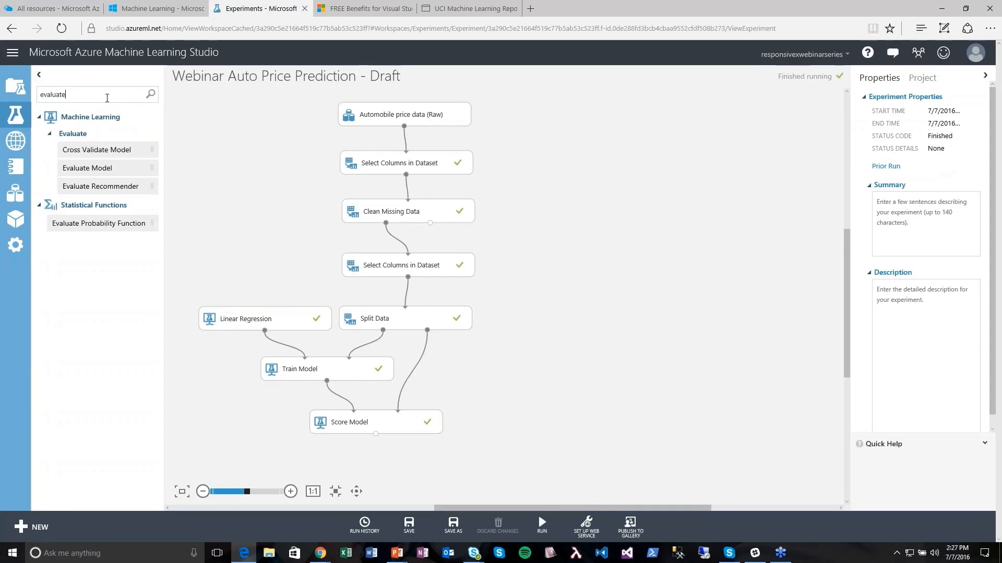
pyautogui.moveTo(90, 169); pyautogui.dragTo(388, 468)
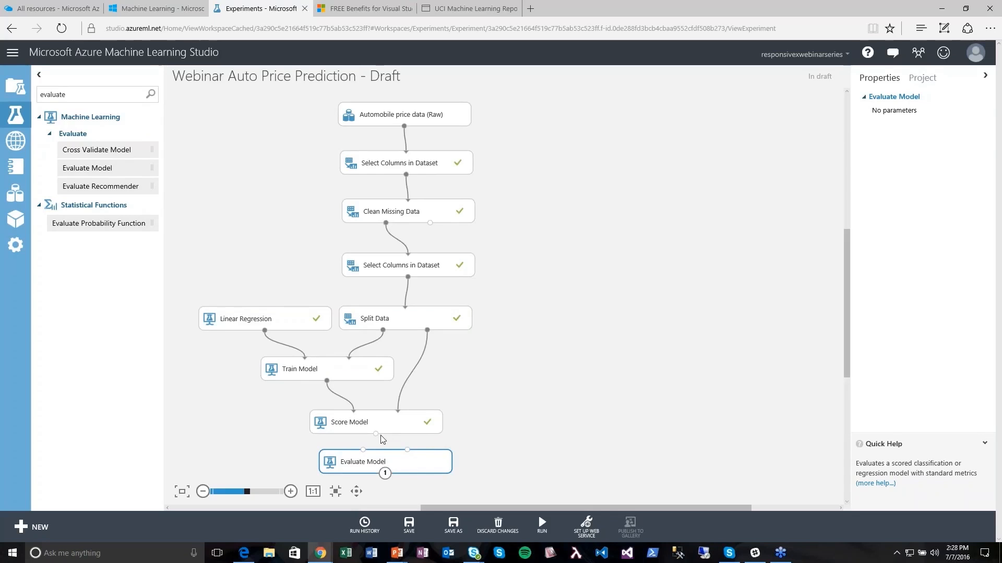
# - Connect Score Model's output to Evaluate Model and run the experiment
pyautogui.moveTo(376, 434); pyautogui.dragTo(363, 452)
pyautogui.moveTo(541, 524)
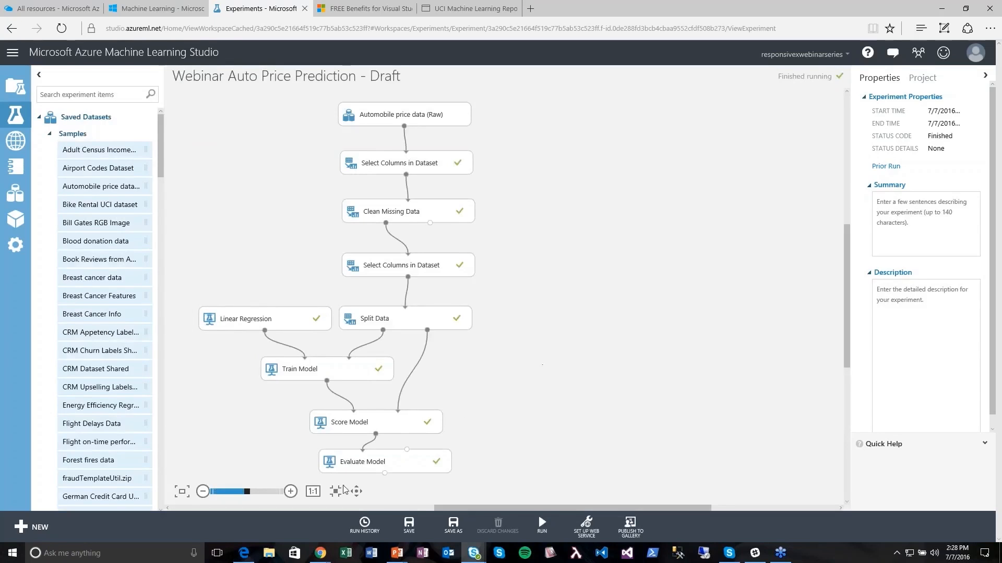
pyautogui.rightClick(383, 474)
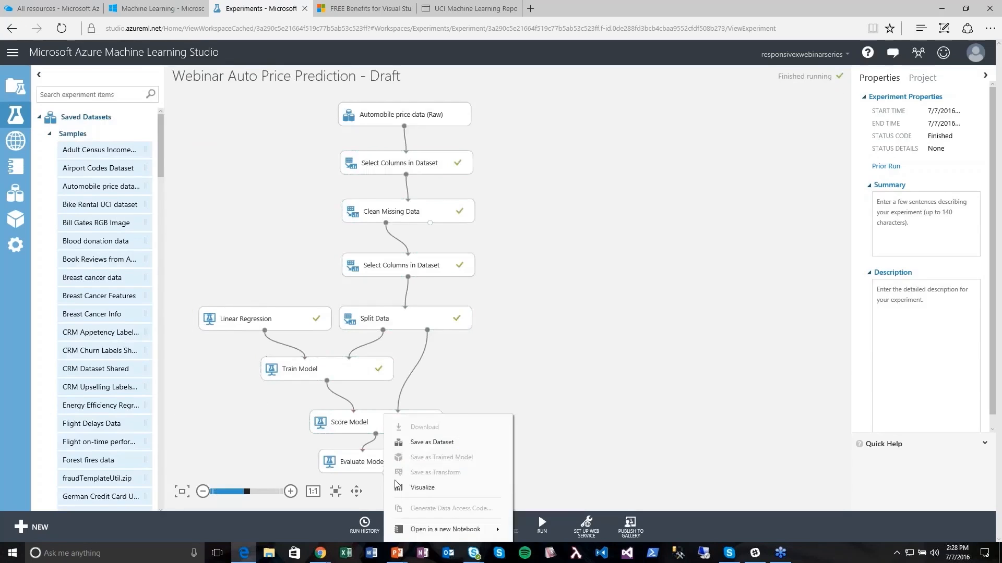
# - Visualize the evaluation results and highlight the Coefficient of Determination value 0.910392
pyautogui.click(401, 488)
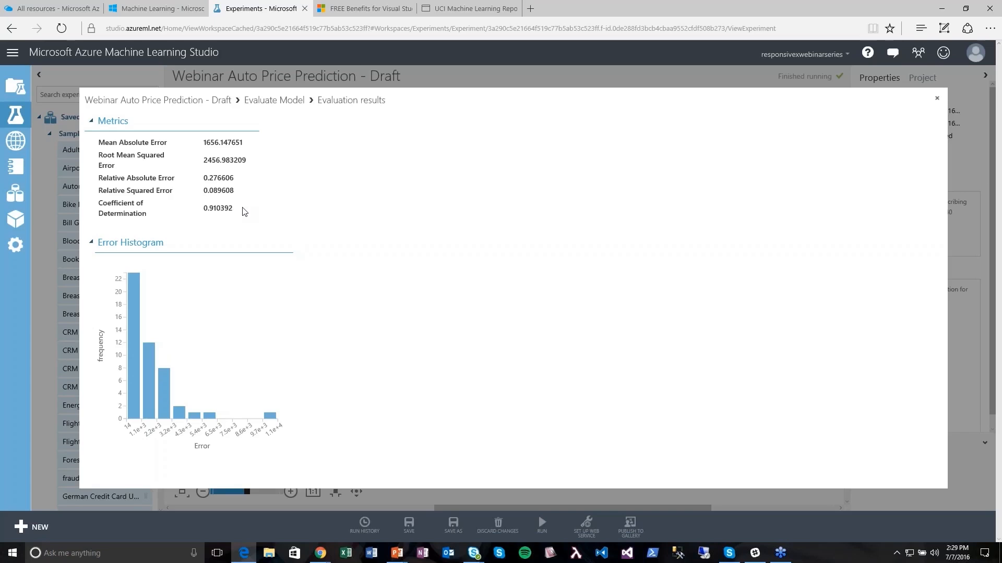
pyautogui.moveTo(100, 202); pyautogui.dragTo(226, 212)
pyautogui.click(226, 215)
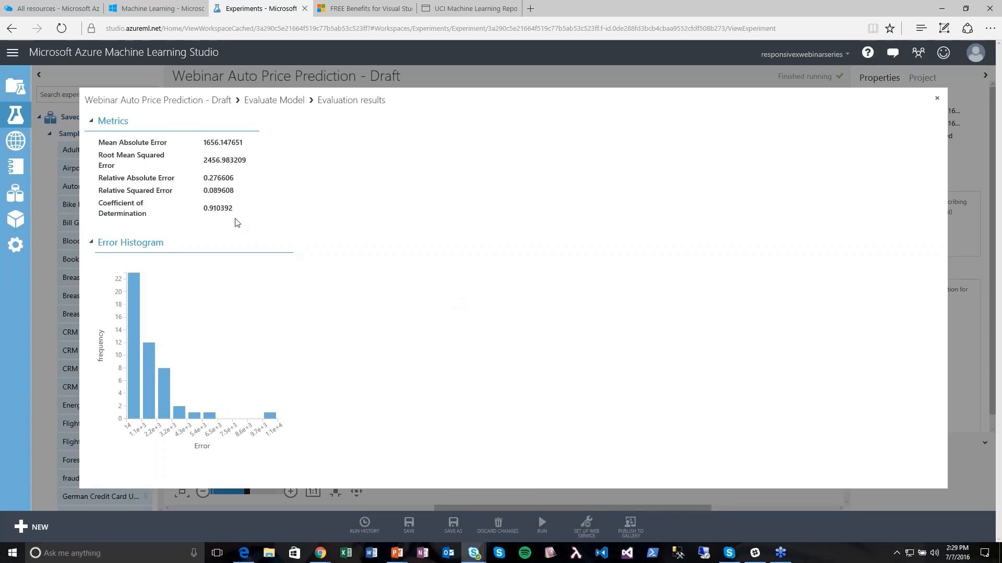
pyautogui.moveTo(233, 211); pyautogui.dragTo(203, 208)
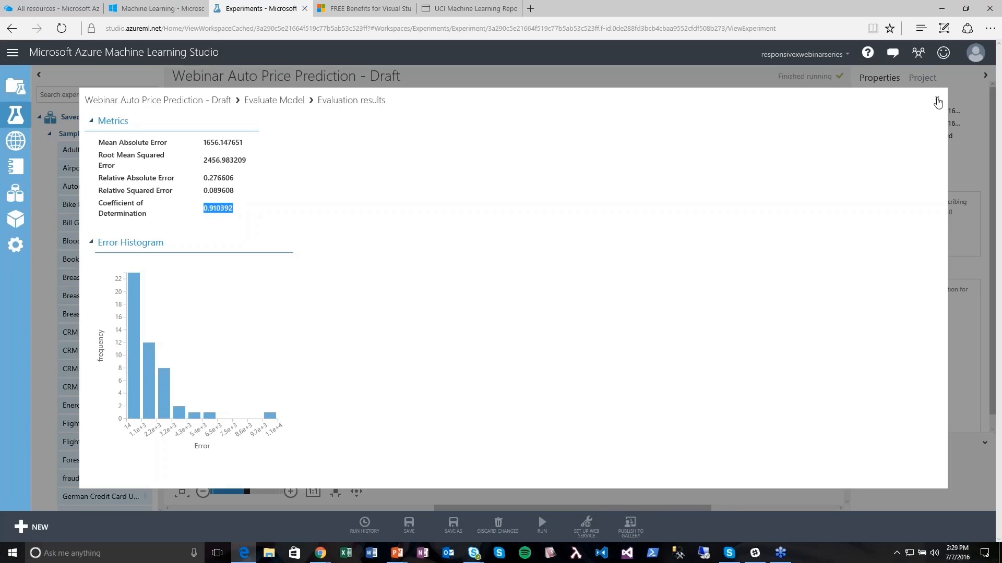
pyautogui.click(262, 201)
# - Close the evaluation results after highlighting the 0.910392 value once more
pyautogui.moveTo(237, 209); pyautogui.dragTo(203, 209)
pyautogui.click(281, 225)
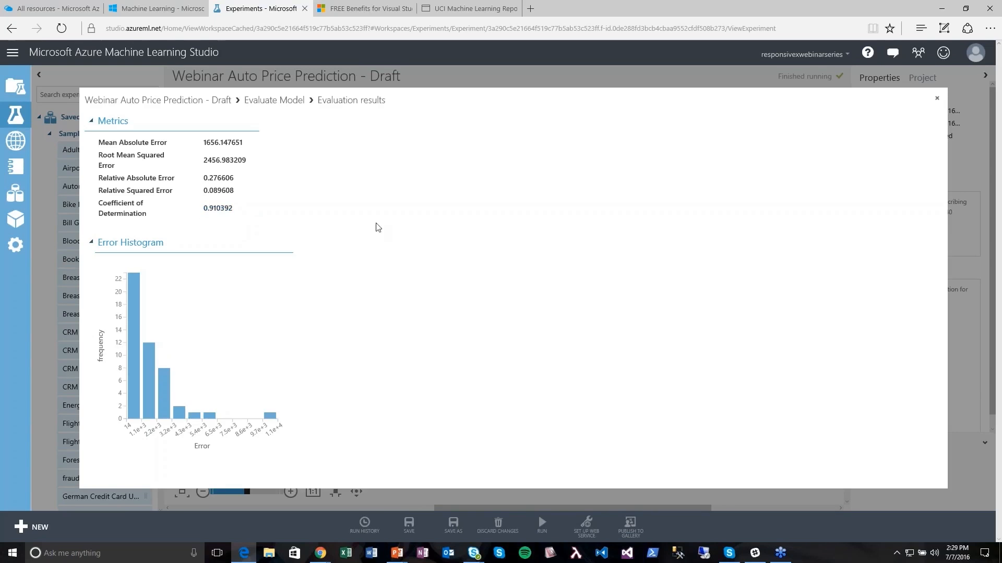
pyautogui.click(933, 99)
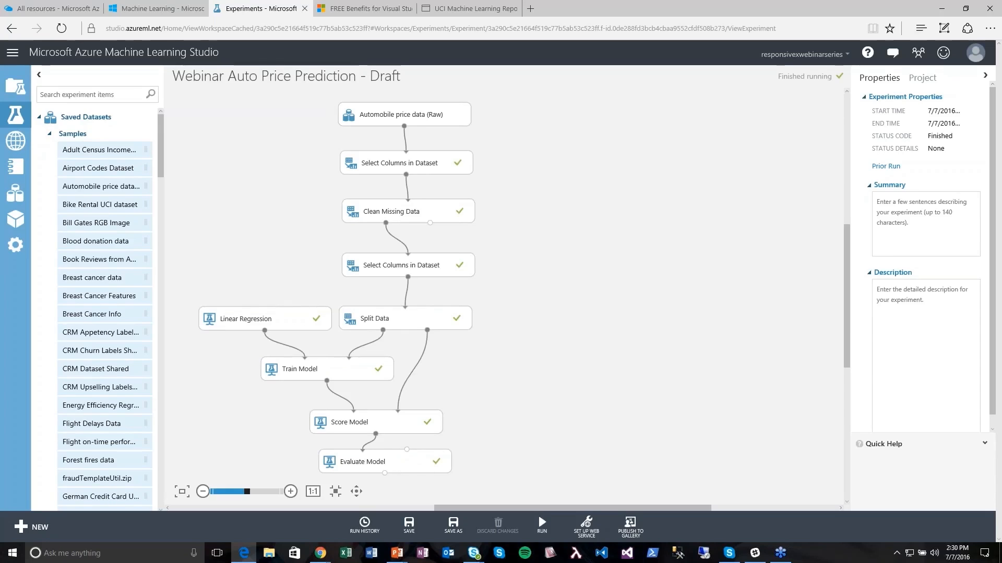
# - Open the Targeted Marketing - Draft experiment from the experiments list
pyautogui.click(50, 135)
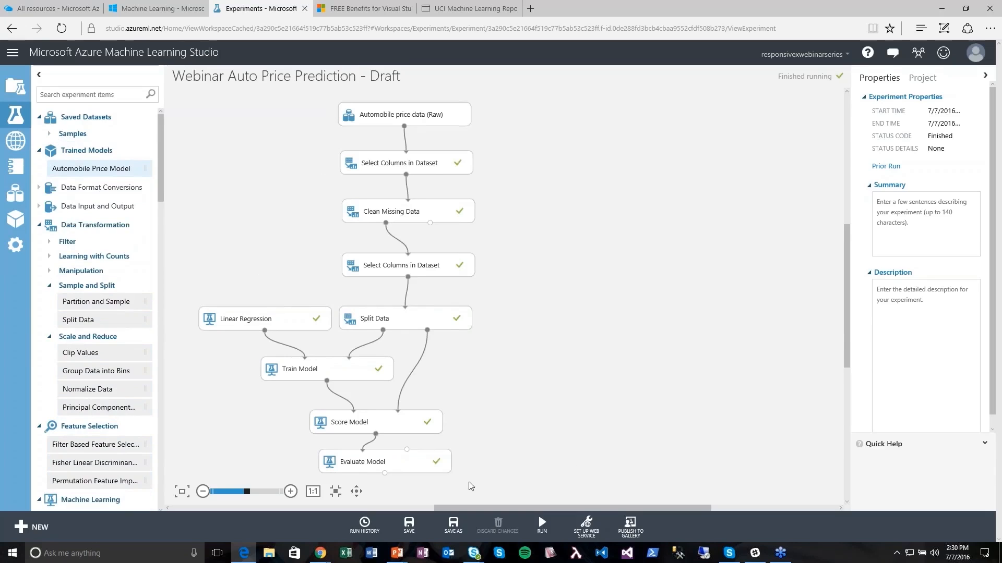
pyautogui.click(16, 115)
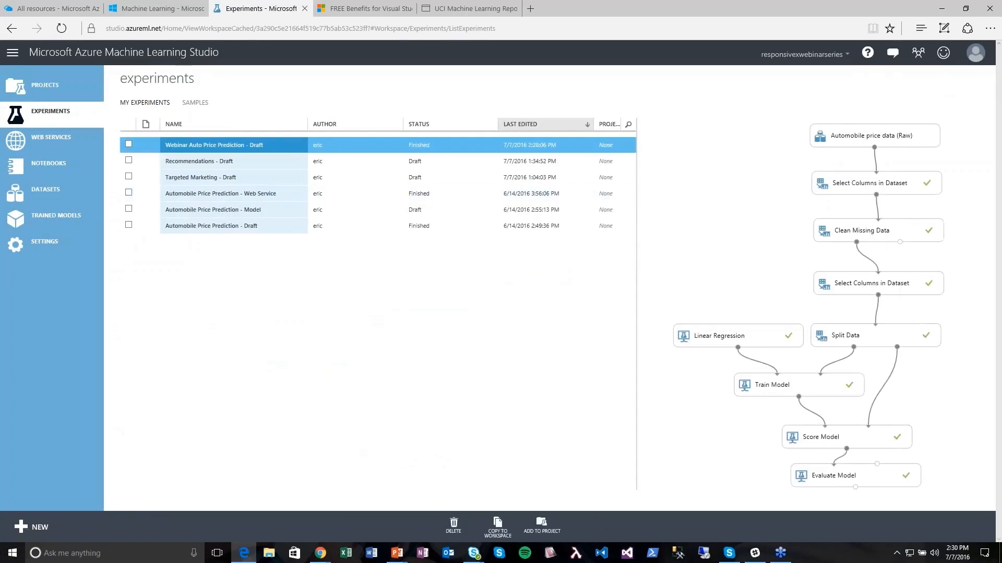
pyautogui.click(214, 179)
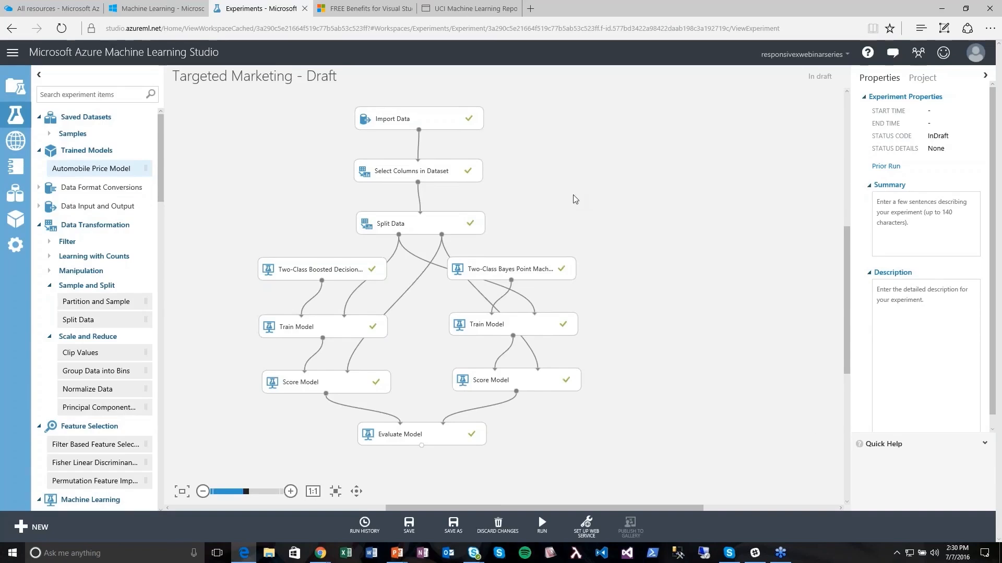
pyautogui.click(448, 119)
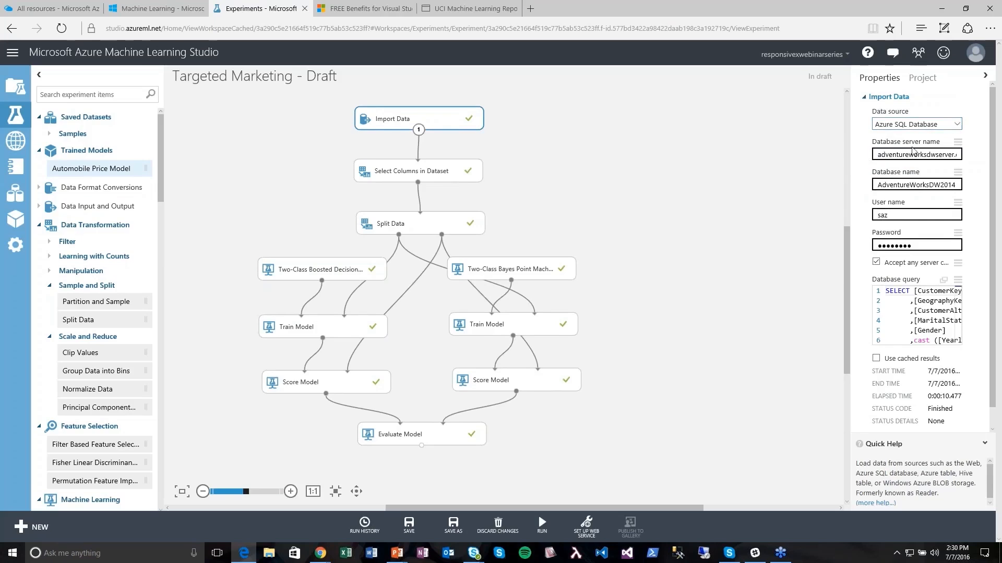
pyautogui.moveTo(892, 155); pyautogui.dragTo(954, 159)
pyautogui.click(927, 155)
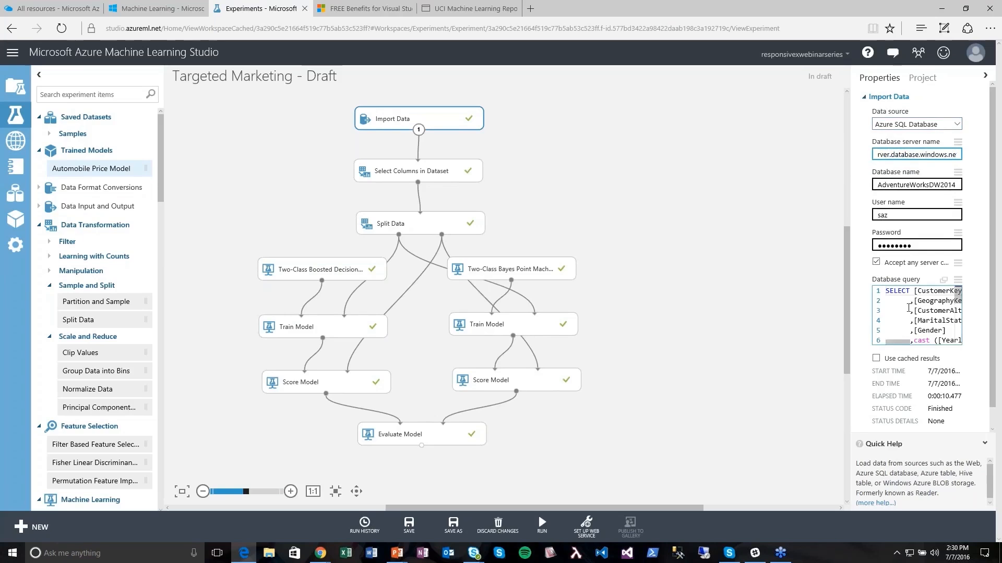
pyautogui.click(942, 284)
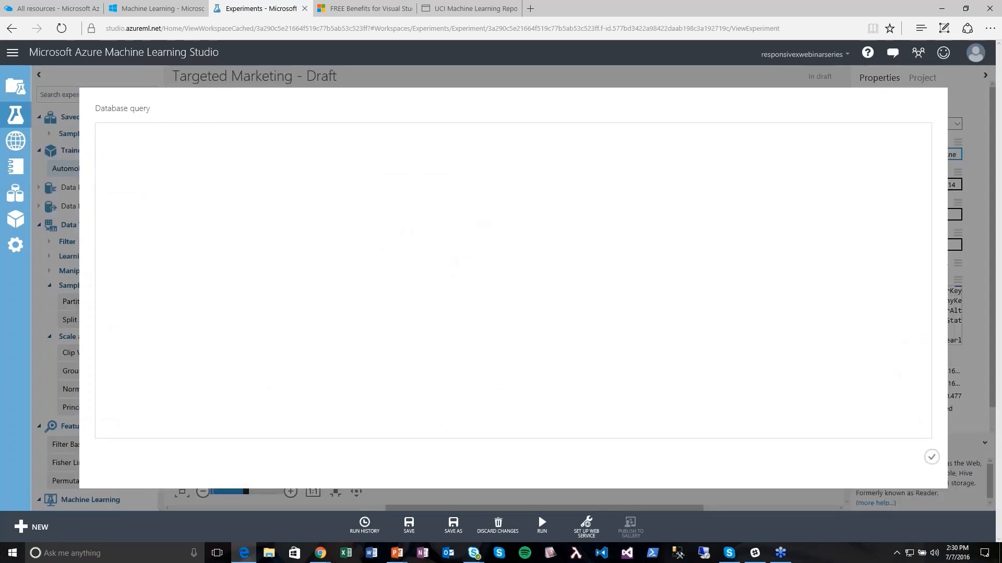
pyautogui.moveTo(305, 289); pyautogui.dragTo(340, 273)
pyautogui.click(340, 277)
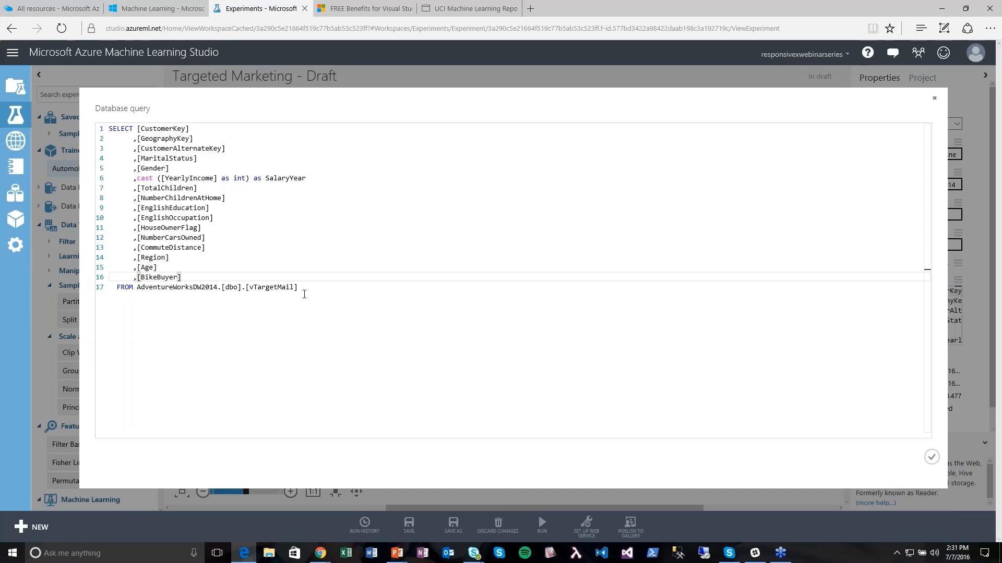
pyautogui.click(932, 457)
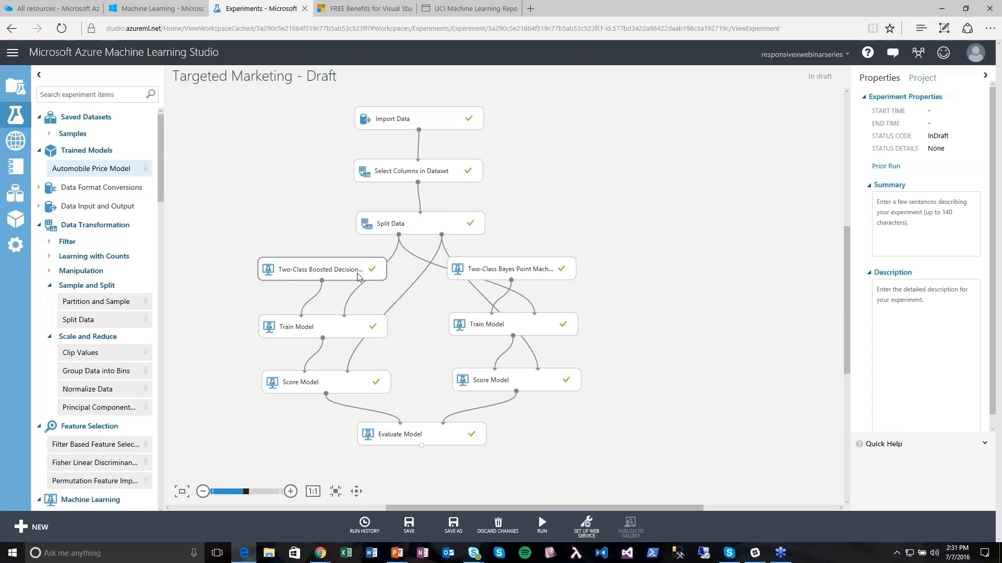
# - Inspect the Boosted Decision Tree and Bayes Point Machine parameters, then visualize the ROC evaluation results
pyautogui.click(322, 275)
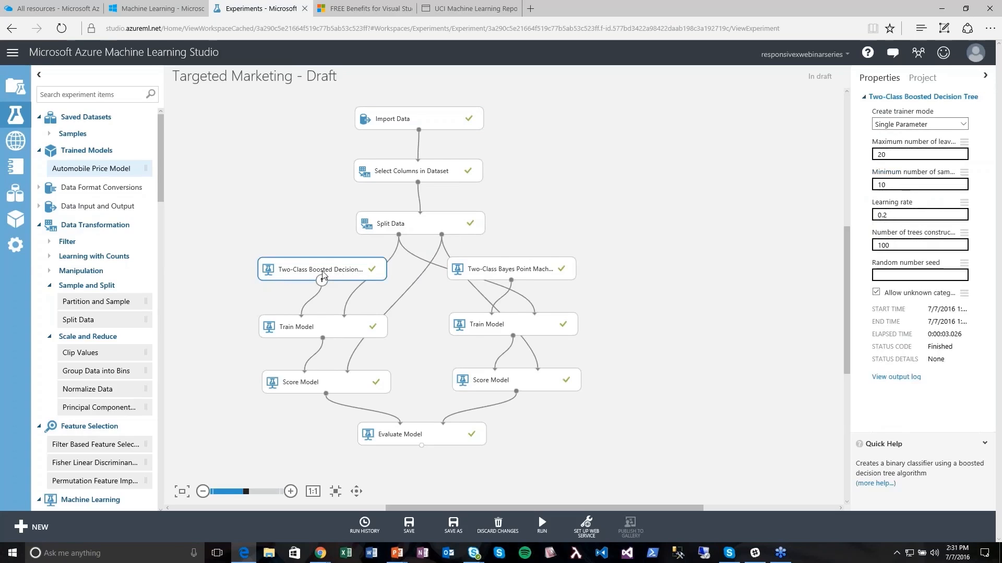
pyautogui.click(484, 275)
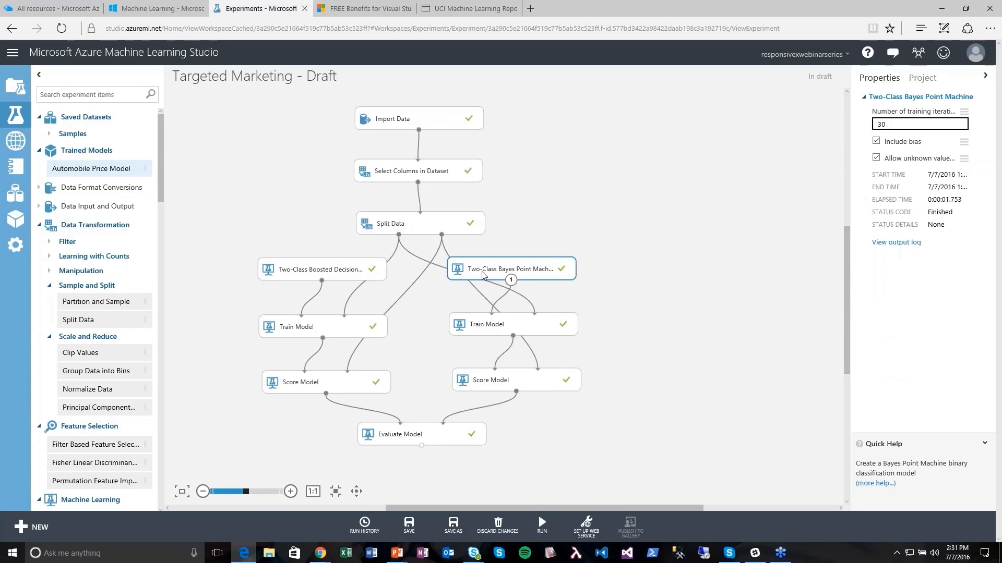
pyautogui.rightClick(422, 446)
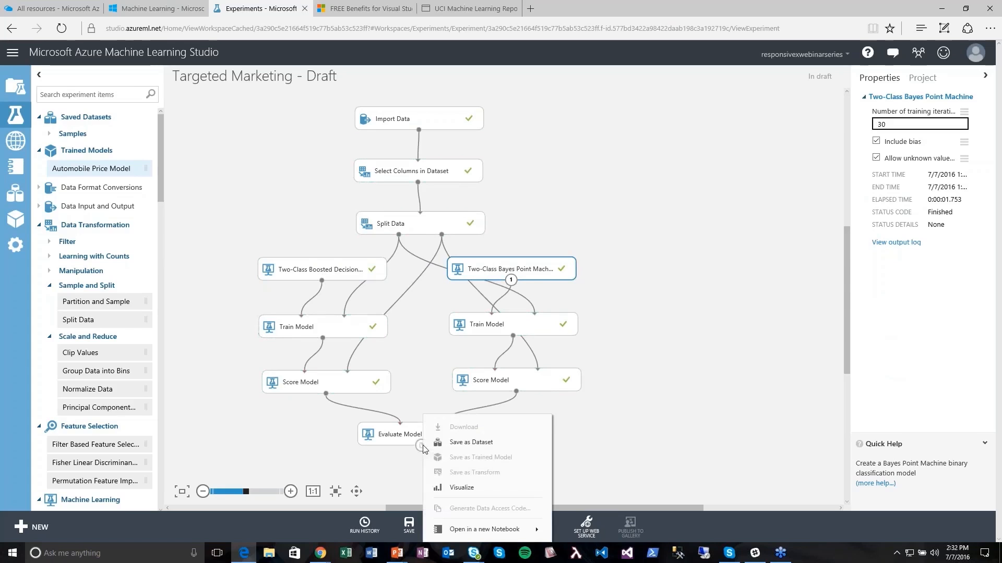
pyautogui.click(459, 489)
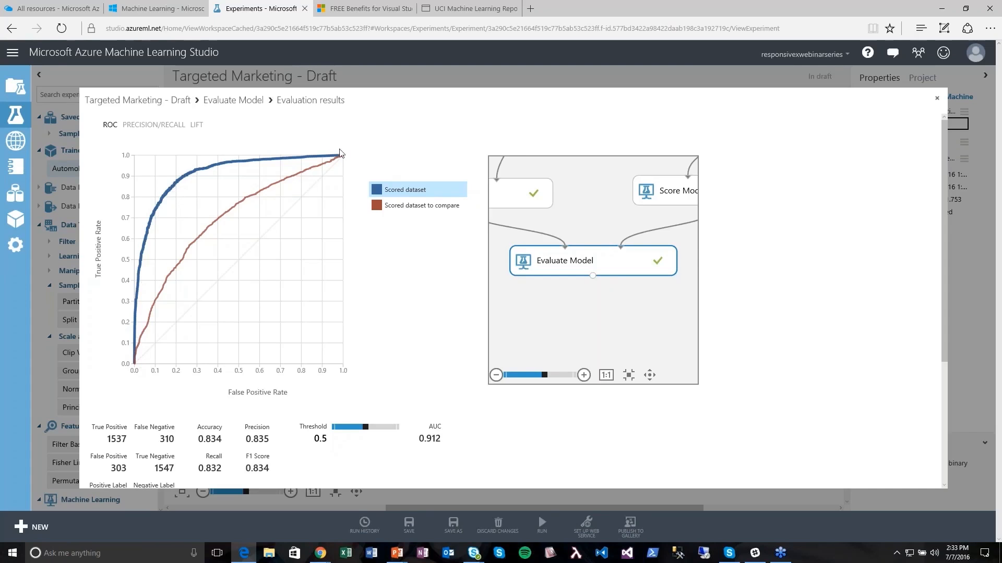
# - Close the evaluation results and open the Recommendations - Draft experiment from the experiments list
pyautogui.click(937, 100)
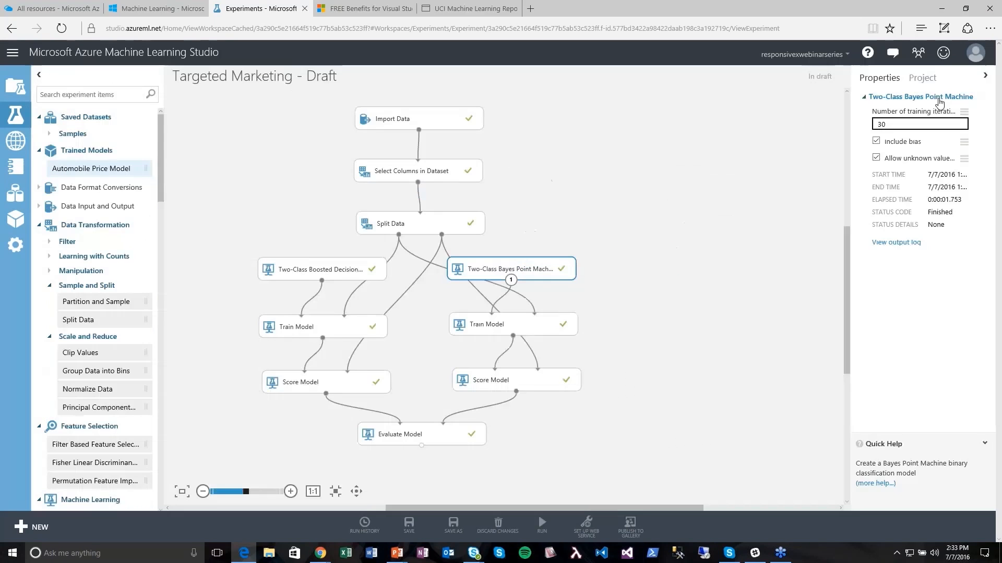
pyautogui.click(656, 217)
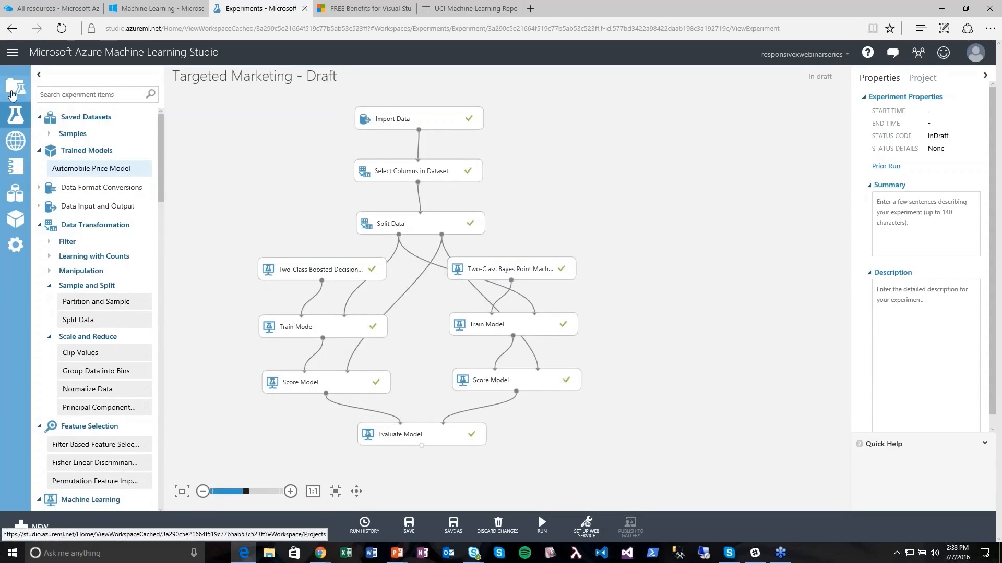
pyautogui.click(15, 115)
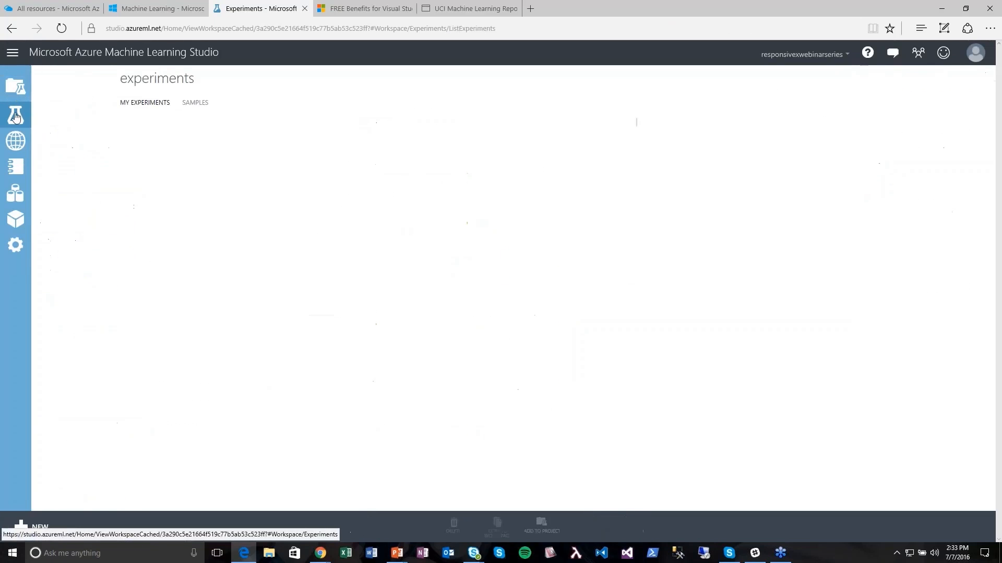
pyautogui.click(183, 163)
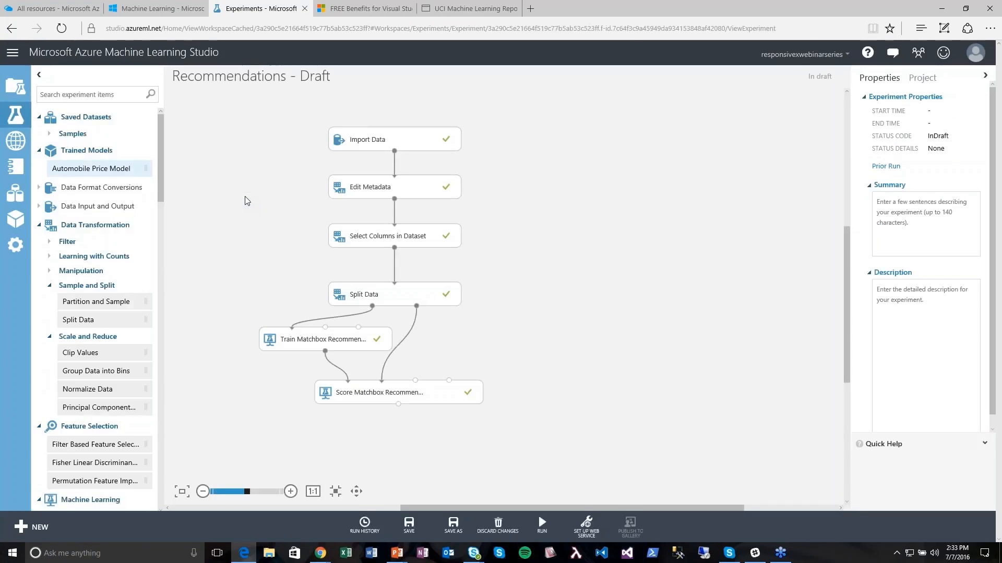
# - Visualize the Score Matchbox Recommender's scored dataset of recommended items
pyautogui.rightClick(397, 405)
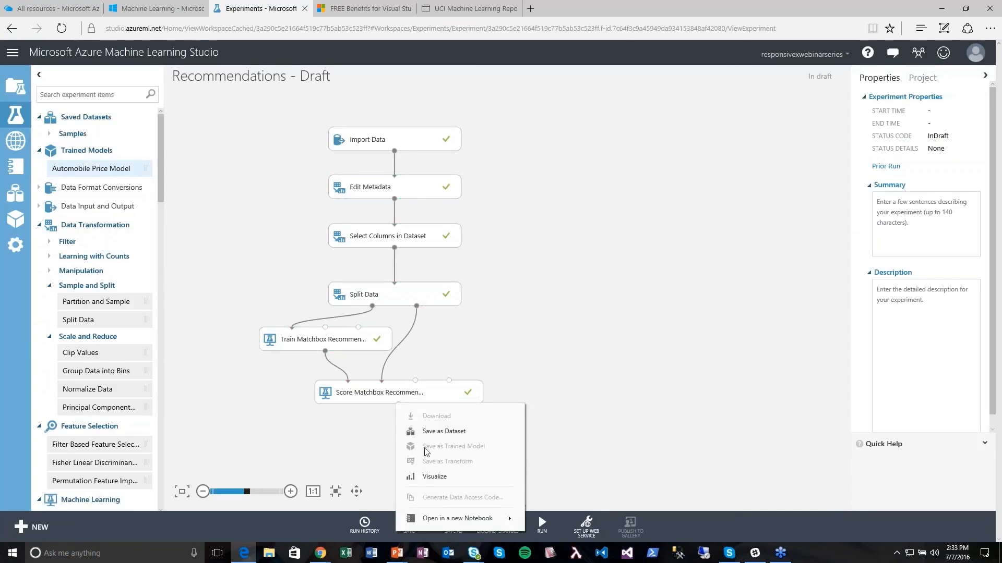
pyautogui.click(429, 478)
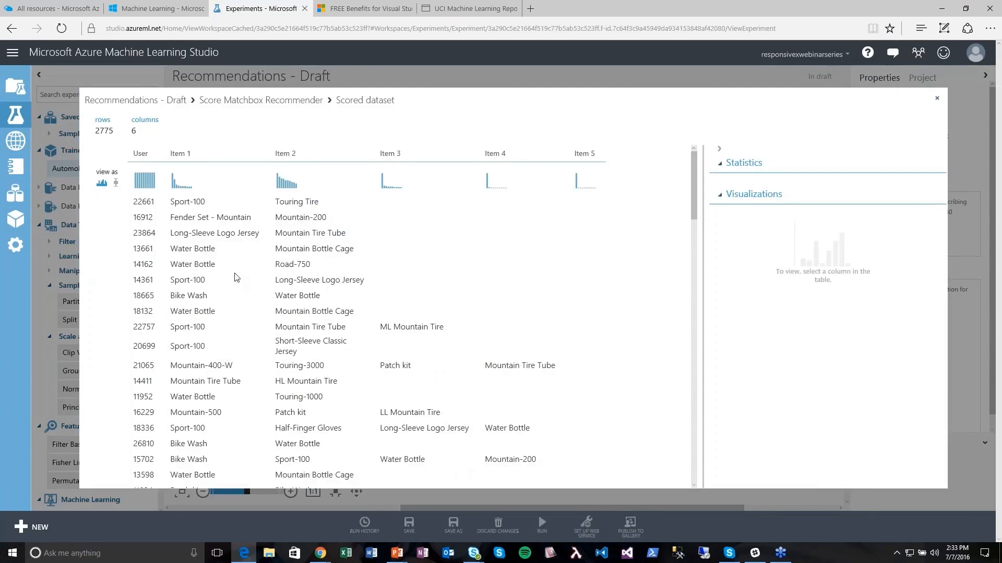
# - Check the User column statistics, scroll through the 2775 recommendation rows, then close the view
pyautogui.click(140, 201)
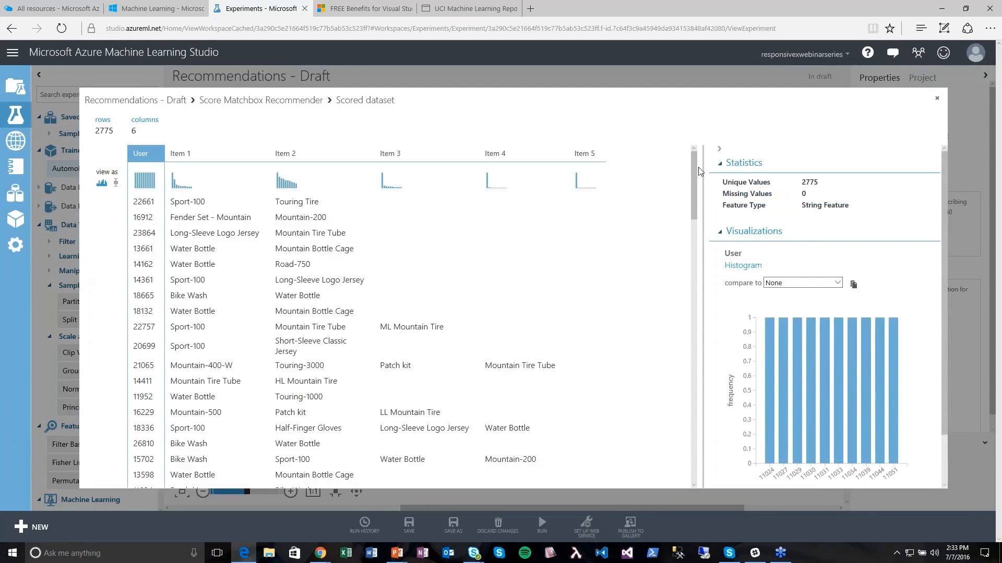
pyautogui.moveTo(694, 187); pyautogui.dragTo(695, 317)
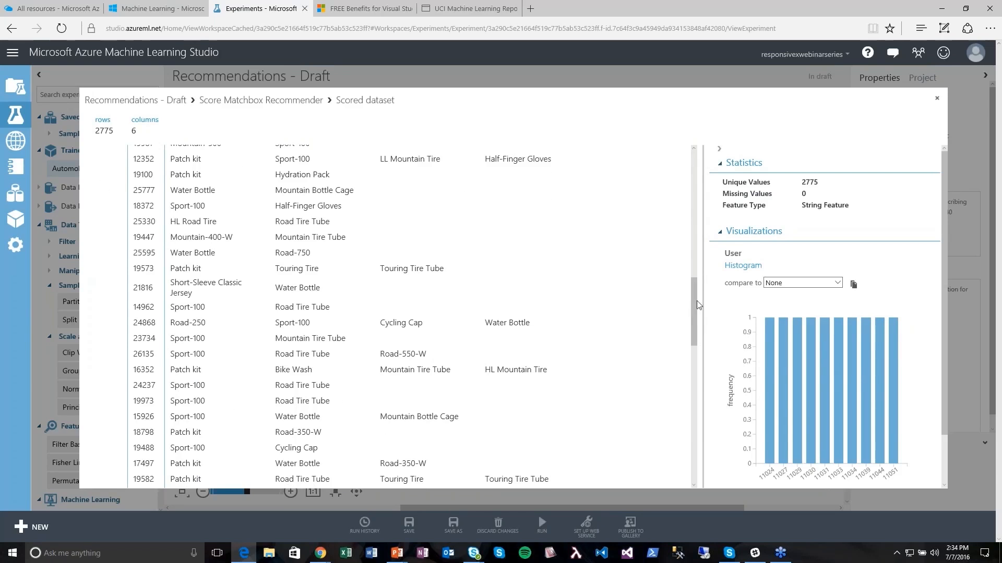
pyautogui.scroll(-4, 701, 334)
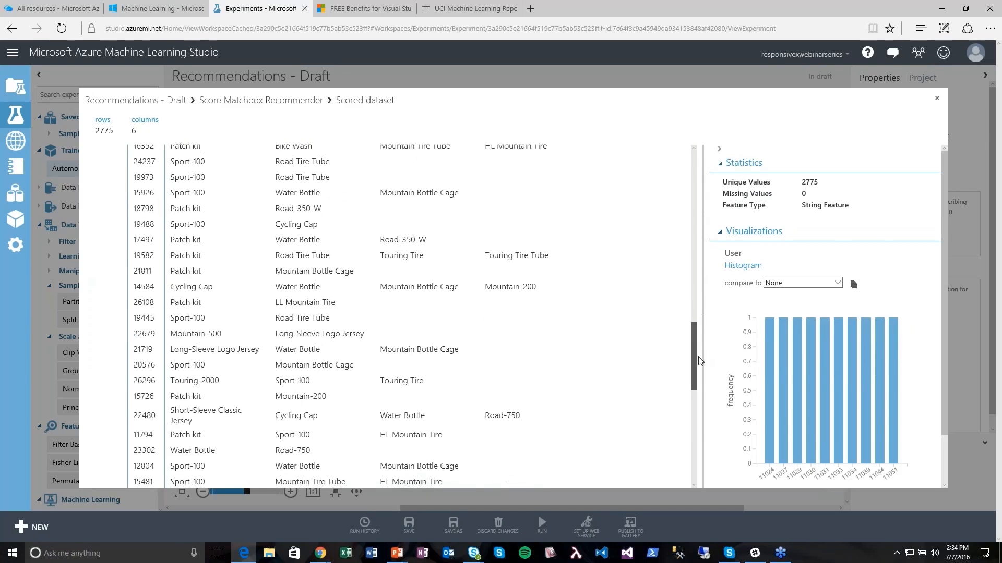
pyautogui.scroll(-5, 700, 361)
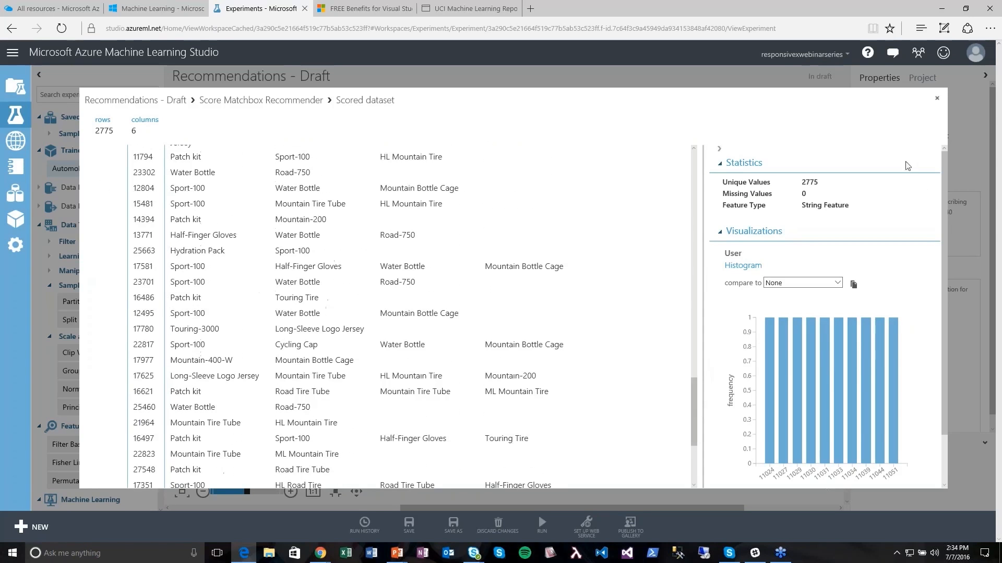
pyautogui.click(937, 98)
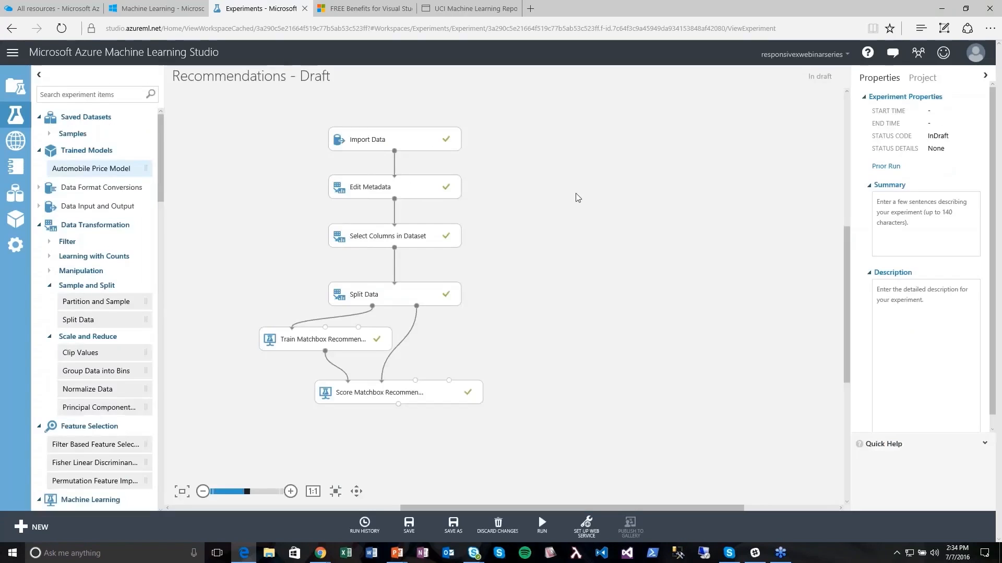